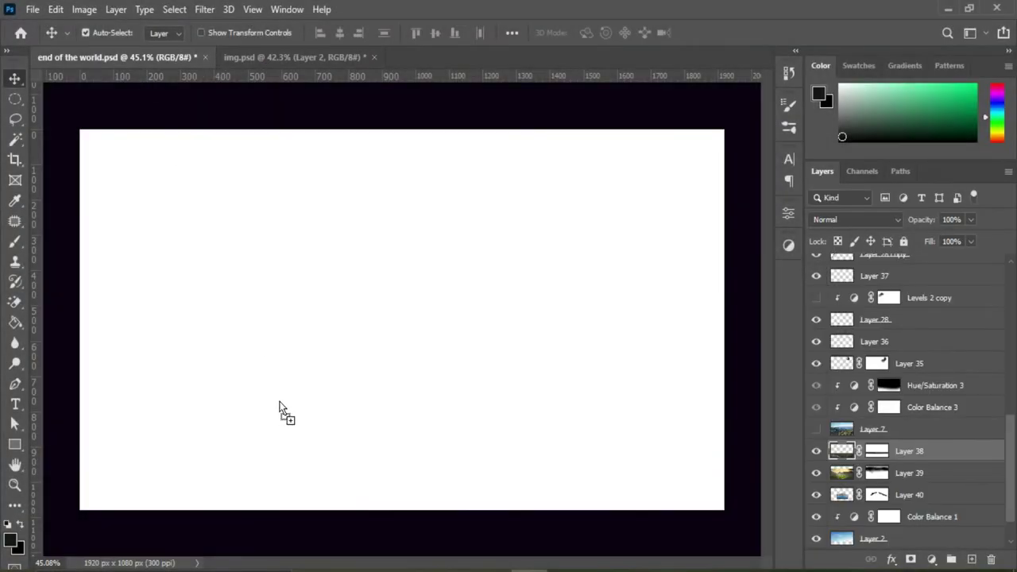
Step: Bring the forest-and-lake image and the mountain image into the end of the world document
{"action": "mouse_move", "coordinate": [279, 409]}
{"action": "left_mouse_down"}
{"action": "mouse_move", "coordinate": [280, 421]}
{"action": "mouse_move", "coordinate": [334, 433]}
{"action": "mouse_move", "coordinate": [322, 427]}
{"action": "mouse_move", "coordinate": [290, 167]}
{"action": "left_mouse_up"}
{"action": "left_click_drag", "start_coordinate": [874, 263], "coordinate": [933, 294]}
Step: Place the mountain layer below the forest, lowered and centred horizontally on the canvas
{"action": "mouse_move", "coordinate": [295, 235]}
{"action": "left_mouse_down"}
{"action": "mouse_move", "coordinate": [300, 352]}
{"action": "mouse_move", "coordinate": [314, 394]}
{"action": "left_mouse_up"}
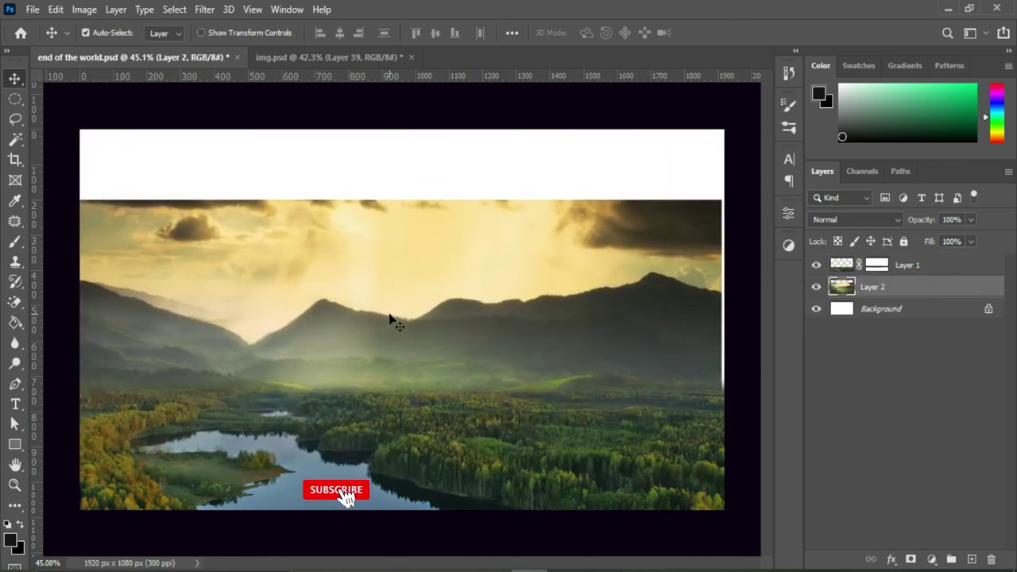
{"action": "key", "text": "ctrl+t"}
{"action": "left_click", "coordinate": [880, 310], "text": "shift"}
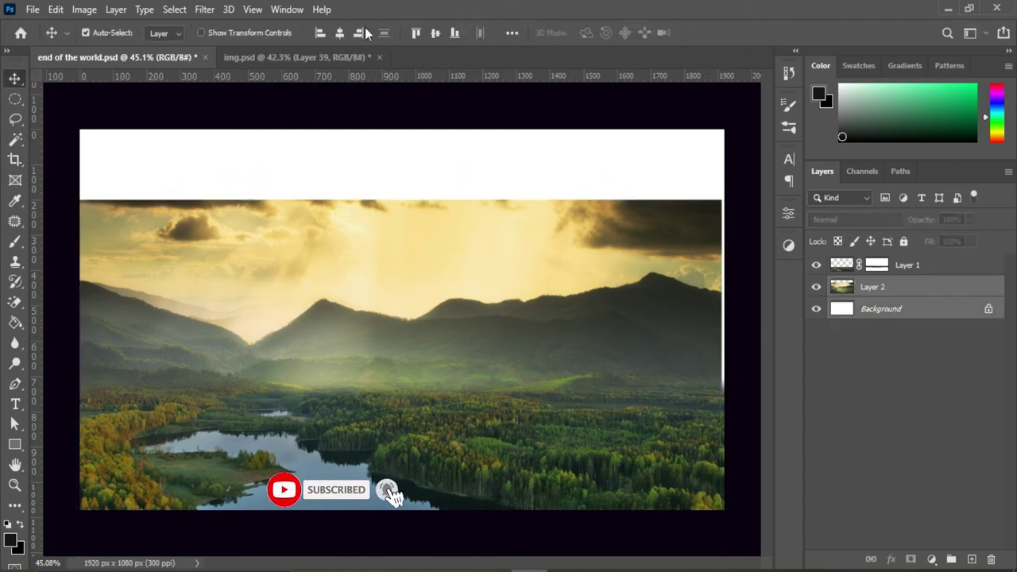
{"action": "left_click", "coordinate": [339, 33]}
{"action": "left_click", "coordinate": [483, 291]}
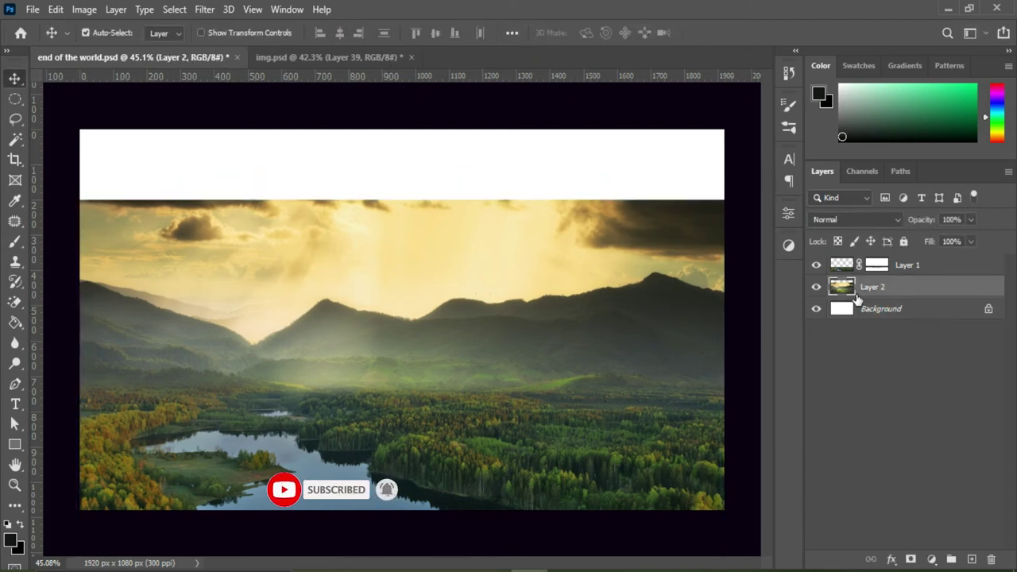
Step: Mask the mountain sky with a soft 100 px brush at 51% so it fades into white
{"action": "left_click", "coordinate": [910, 559]}
{"action": "left_click", "coordinate": [15, 242]}
{"action": "left_click_drag", "start_coordinate": [100, 210], "coordinate": [719, 199]}
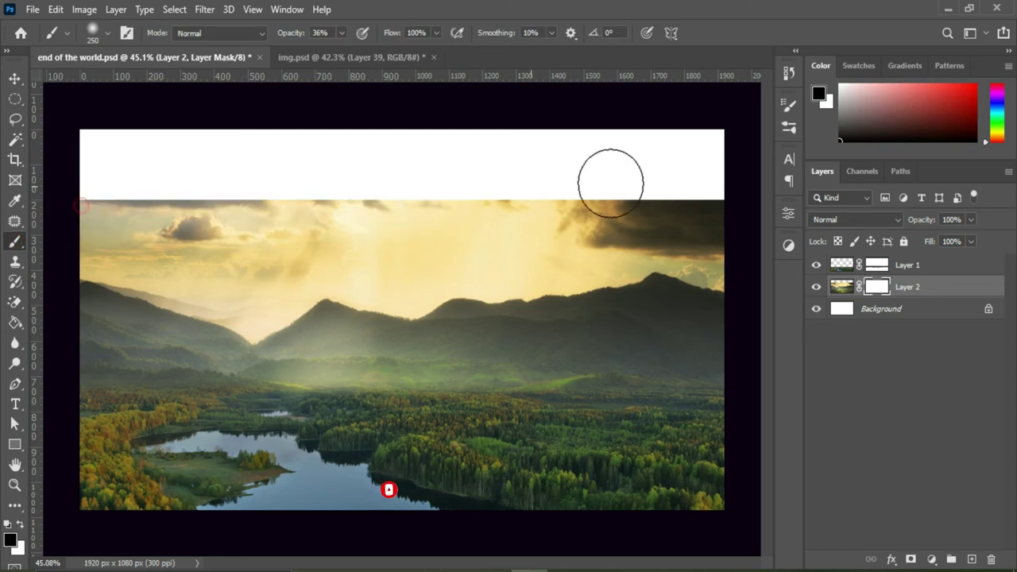
{"action": "mouse_move", "coordinate": [46, 204]}
{"action": "left_mouse_down"}
{"action": "mouse_move", "coordinate": [442, 196]}
{"action": "mouse_move", "coordinate": [726, 227]}
{"action": "mouse_move", "coordinate": [113, 215]}
{"action": "left_mouse_up"}
{"action": "left_click", "coordinate": [342, 33]}
{"action": "key", "text": "bracketleft"}
{"action": "key", "text": "bracketleft"}
{"action": "key", "text": "bracketleft"}
{"action": "left_click_drag", "start_coordinate": [721, 276], "coordinate": [681, 264]}
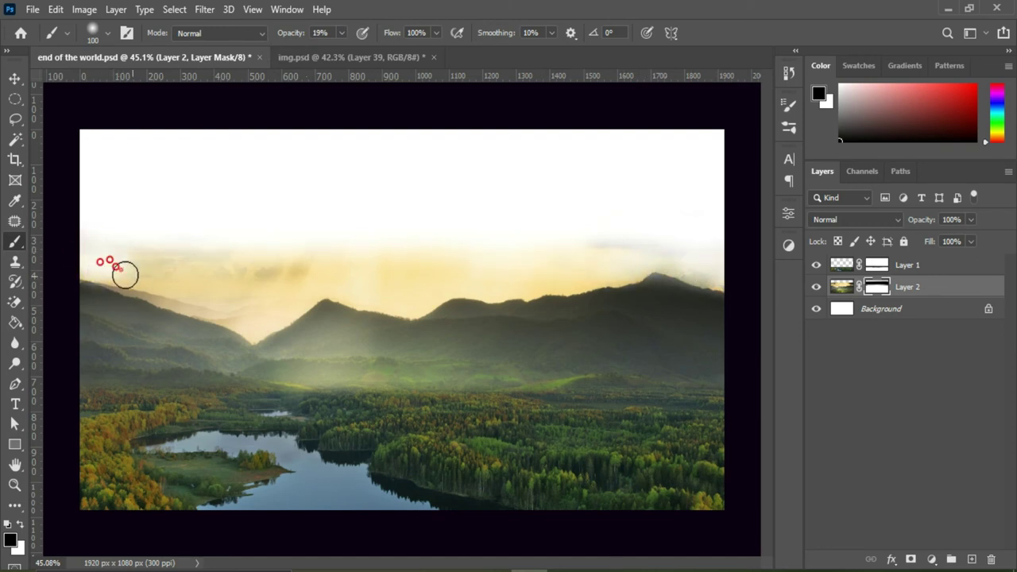
{"action": "left_click_drag", "start_coordinate": [341, 34], "coordinate": [351, 50]}
{"action": "left_click_drag", "start_coordinate": [147, 262], "coordinate": [692, 264]}
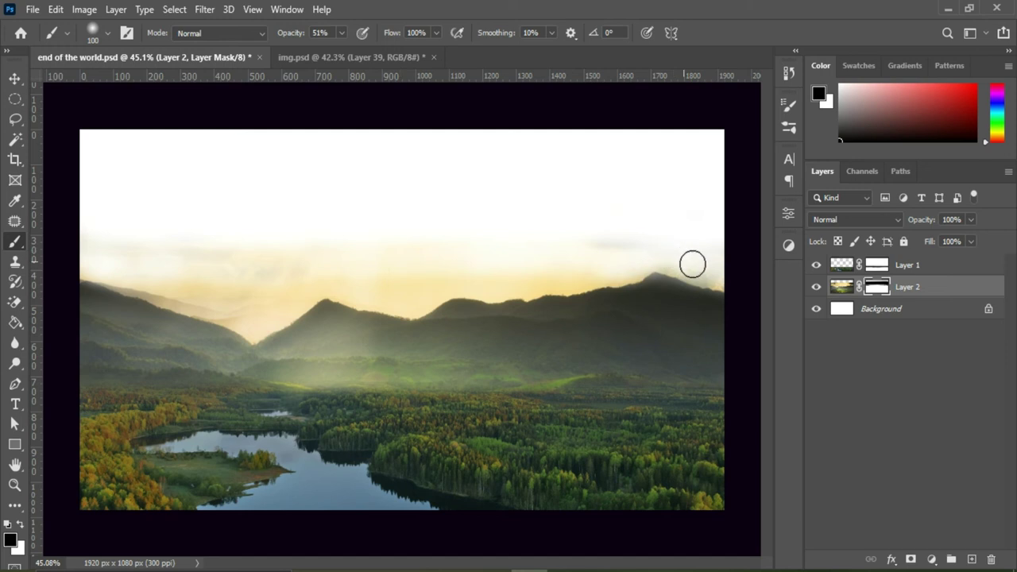
{"action": "left_click_drag", "start_coordinate": [338, 277], "coordinate": [100, 238]}
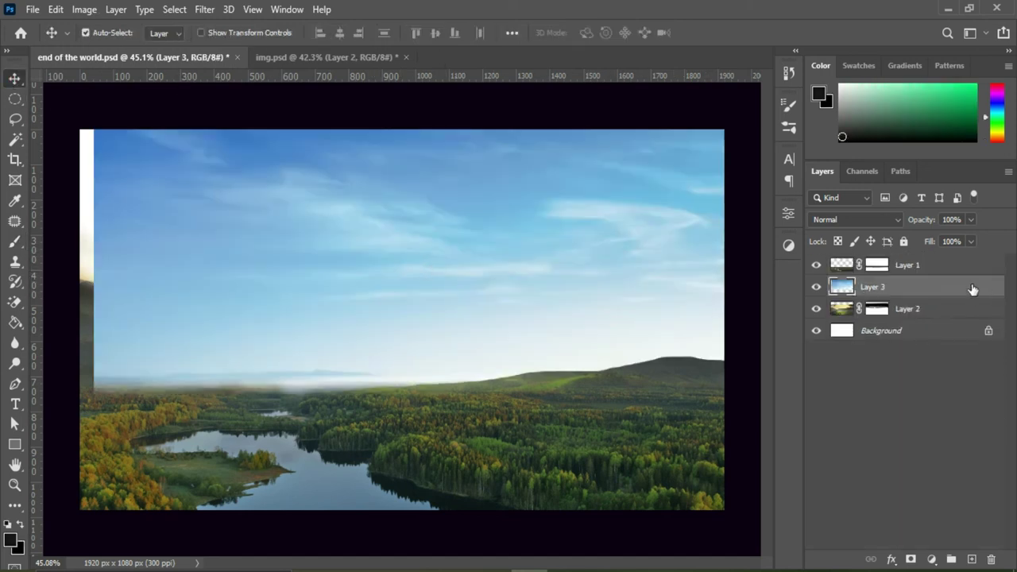
Step: Place the blue sky layer beneath the mountains, shifted left and raised slightly
{"action": "left_click_drag", "start_coordinate": [976, 287], "coordinate": [923, 329]}
{"action": "left_click_drag", "start_coordinate": [554, 176], "coordinate": [540, 166]}
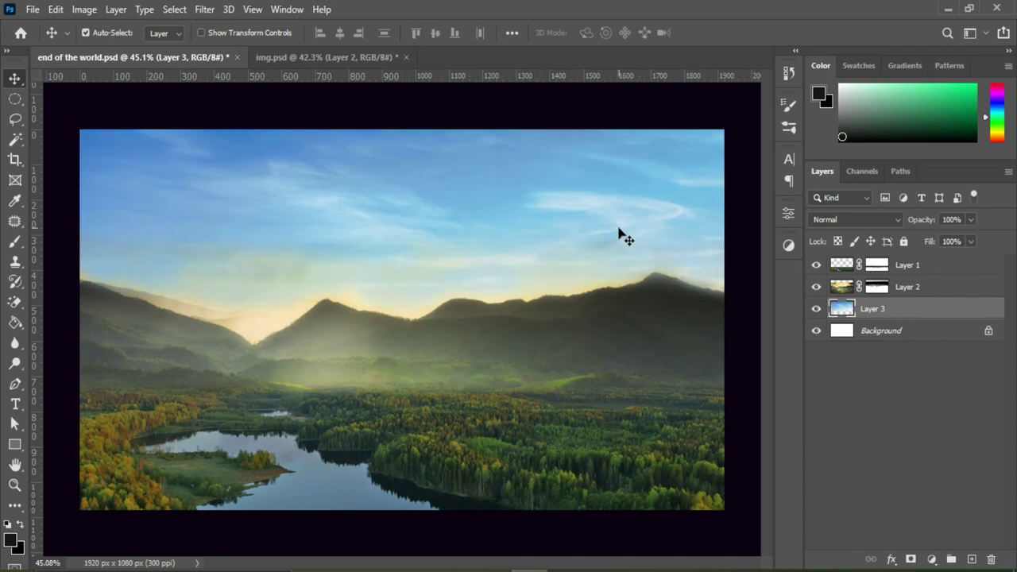
{"action": "key", "text": "ctrl+t"}
{"action": "left_click_drag", "start_coordinate": [419, 243], "coordinate": [420, 220]}
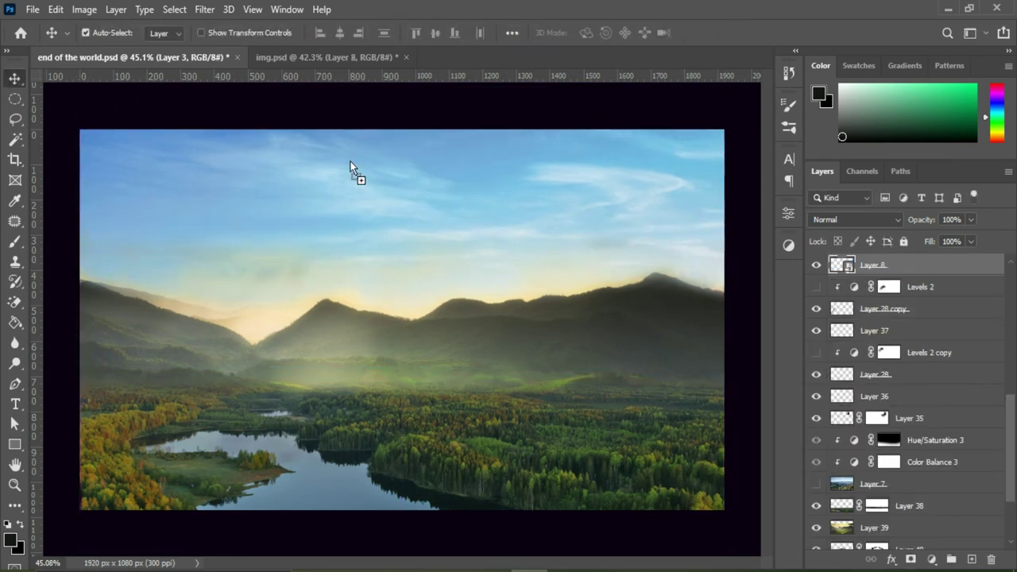
Step: Bring in the rock cliff, move it to the top of the stack, and place it bottom right
{"action": "left_click_drag", "start_coordinate": [351, 165], "coordinate": [575, 407]}
{"action": "left_click_drag", "start_coordinate": [945, 326], "coordinate": [913, 261]}
{"action": "mouse_move", "coordinate": [602, 438]}
{"action": "left_mouse_down"}
{"action": "mouse_move", "coordinate": [625, 439]}
{"action": "mouse_move", "coordinate": [623, 458]}
{"action": "left_mouse_up"}
Step: Add a Color Balance to the sky, shifting it toward yellow and magenta
{"action": "left_click", "coordinate": [872, 330]}
{"action": "left_click", "coordinate": [932, 559]}
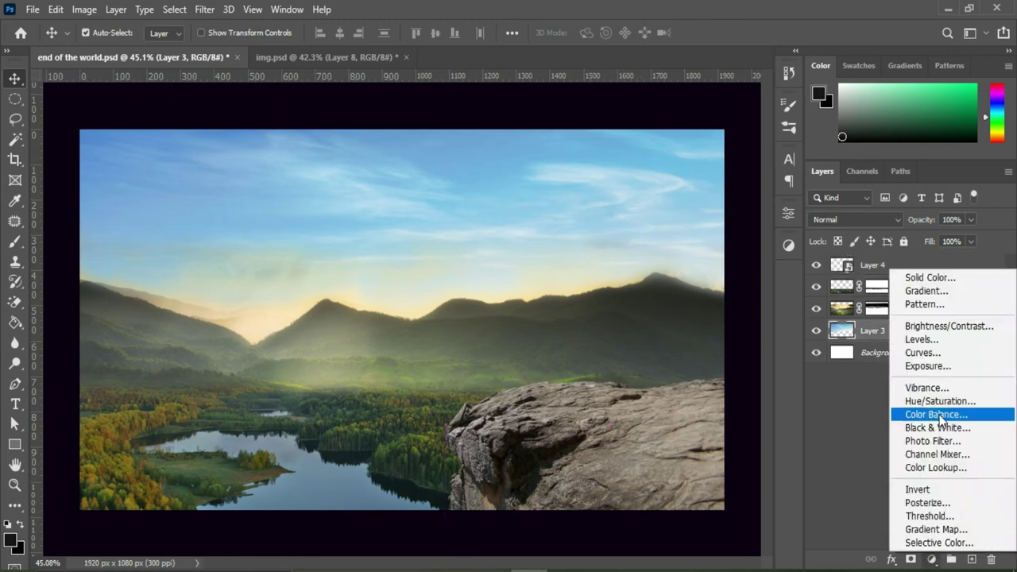
{"action": "left_click", "coordinate": [930, 413]}
{"action": "mouse_move", "coordinate": [640, 340]}
{"action": "left_mouse_down"}
{"action": "mouse_move", "coordinate": [572, 345]}
{"action": "mouse_move", "coordinate": [591, 319]}
{"action": "left_mouse_up"}
{"action": "left_click_drag", "start_coordinate": [634, 293], "coordinate": [631, 293]}
Step: Colorize the sky with Hue/Saturation at hue 11, then add a pink Color Balance
{"action": "left_click", "coordinate": [932, 559]}
{"action": "left_click", "coordinate": [930, 395]}
{"action": "left_click", "coordinate": [646, 399]}
{"action": "mouse_move", "coordinate": [573, 319]}
{"action": "left_mouse_down"}
{"action": "mouse_move", "coordinate": [630, 348]}
{"action": "mouse_move", "coordinate": [607, 320]}
{"action": "left_mouse_up"}
{"action": "left_click", "coordinate": [854, 330]}
{"action": "left_click", "coordinate": [788, 213]}
{"action": "left_click", "coordinate": [931, 560]}
{"action": "left_click", "coordinate": [935, 428]}
Step: Darken the mountains with a masked Hue/Saturation painted into the valley, plus a Color Balance
{"action": "left_click", "coordinate": [932, 559]}
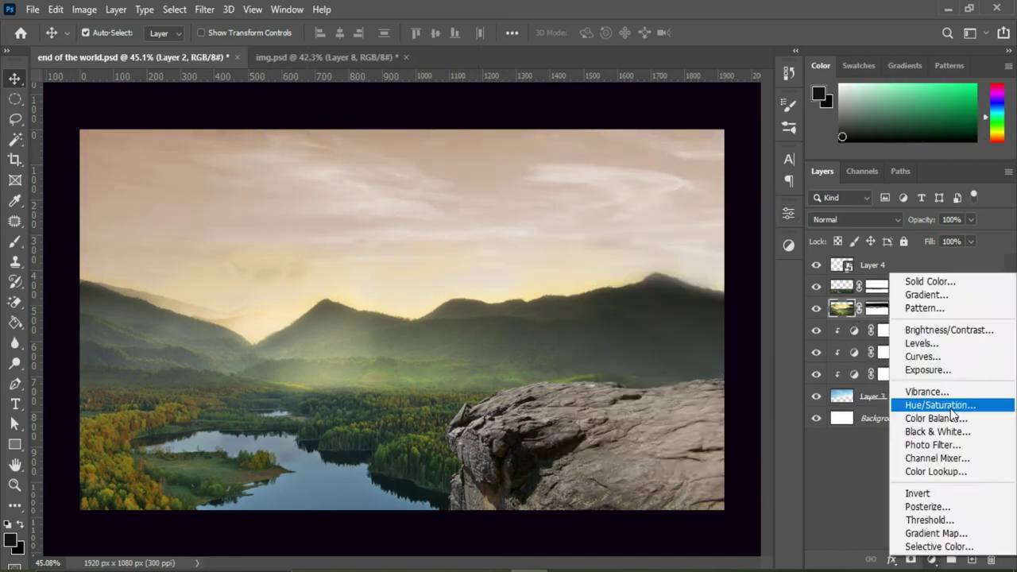
{"action": "left_click", "coordinate": [934, 414]}
{"action": "left_click_drag", "start_coordinate": [643, 370], "coordinate": [617, 370]}
{"action": "key", "text": "ctrl+i"}
{"action": "key", "text": "b"}
{"action": "key", "text": "x"}
{"action": "key", "text": "bracketright"}
{"action": "key", "text": "bracketright"}
{"action": "key", "text": "bracketright"}
{"action": "mouse_move", "coordinate": [355, 364]}
{"action": "left_mouse_down"}
{"action": "mouse_move", "coordinate": [374, 374]}
{"action": "mouse_move", "coordinate": [244, 405]}
{"action": "left_mouse_up"}
{"action": "left_click", "coordinate": [14, 77]}
{"action": "left_click", "coordinate": [932, 560]}
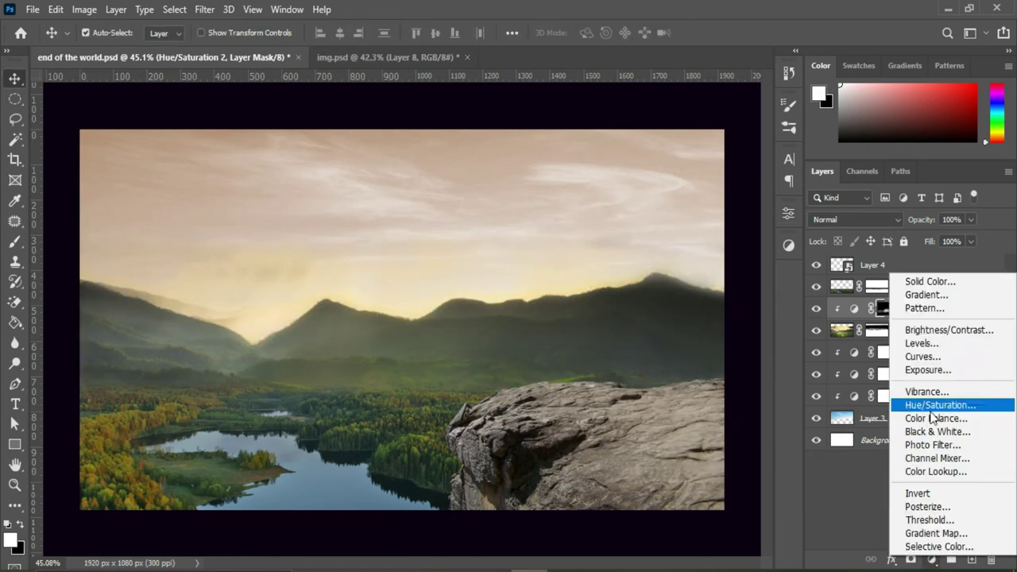
{"action": "left_click", "coordinate": [921, 418]}
Step: Add clipped Levels, Hue/Saturation and Color Balance (magenta-green -24) to the forest
{"action": "left_click", "coordinate": [908, 287]}
{"action": "left_click", "coordinate": [932, 560]}
{"action": "left_click", "coordinate": [913, 352]}
{"action": "left_click", "coordinate": [932, 559]}
{"action": "left_click", "coordinate": [933, 414]}
{"action": "left_click", "coordinate": [932, 559]}
{"action": "left_click", "coordinate": [925, 431]}
{"action": "mouse_move", "coordinate": [642, 320]}
{"action": "left_mouse_down"}
{"action": "mouse_move", "coordinate": [625, 320]}
{"action": "mouse_move", "coordinate": [652, 344]}
{"action": "left_mouse_up"}
Step: Add Hue/Saturation and Color Balance to the rock, then place the T-rex on the cliff
{"action": "left_click", "coordinate": [872, 264]}
{"action": "left_click", "coordinate": [932, 559]}
{"action": "left_click", "coordinate": [934, 414]}
{"action": "left_click", "coordinate": [932, 559]}
{"action": "left_click", "coordinate": [925, 432]}
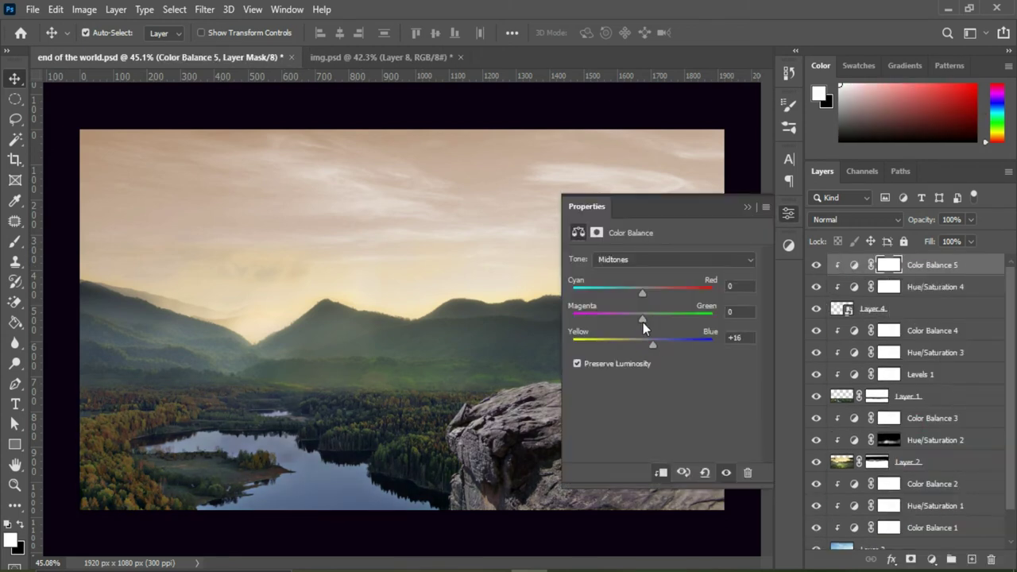
{"action": "mouse_move", "coordinate": [550, 338]}
{"action": "left_mouse_down"}
{"action": "mouse_move", "coordinate": [522, 274]}
{"action": "mouse_move", "coordinate": [598, 309]}
{"action": "mouse_move", "coordinate": [600, 322]}
{"action": "mouse_move", "coordinate": [609, 315]}
{"action": "mouse_move", "coordinate": [599, 316]}
{"action": "left_mouse_up"}
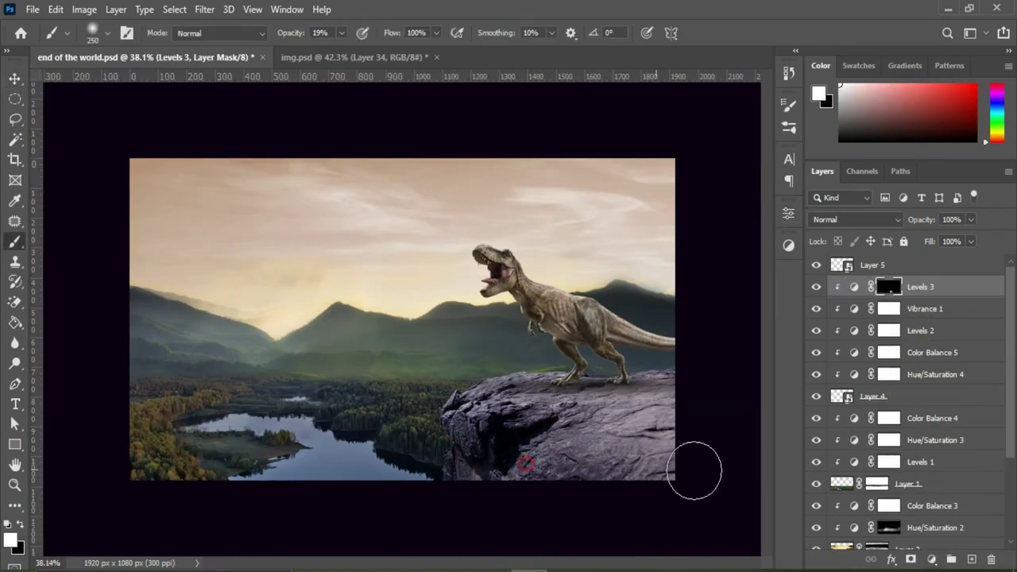
Step: Paint the Levels mask to darken the rock around the T-rex with a 90 px, 100% brush
{"action": "left_click_drag", "start_coordinate": [694, 471], "coordinate": [470, 431]}
{"action": "key", "text": "bracketleft"}
{"action": "key", "text": "bracketleft"}
{"action": "key", "text": "bracketleft"}
{"action": "key", "text": "0"}
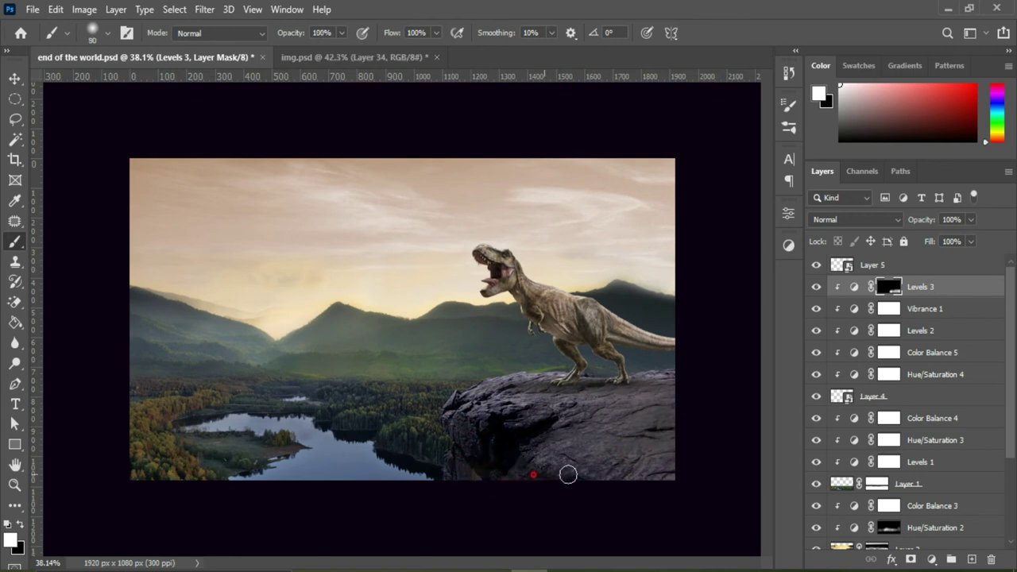
Step: Duplicate the T-rex layer and reselect the original T-rex
{"action": "key", "text": "v"}
{"action": "left_click", "coordinate": [561, 316]}
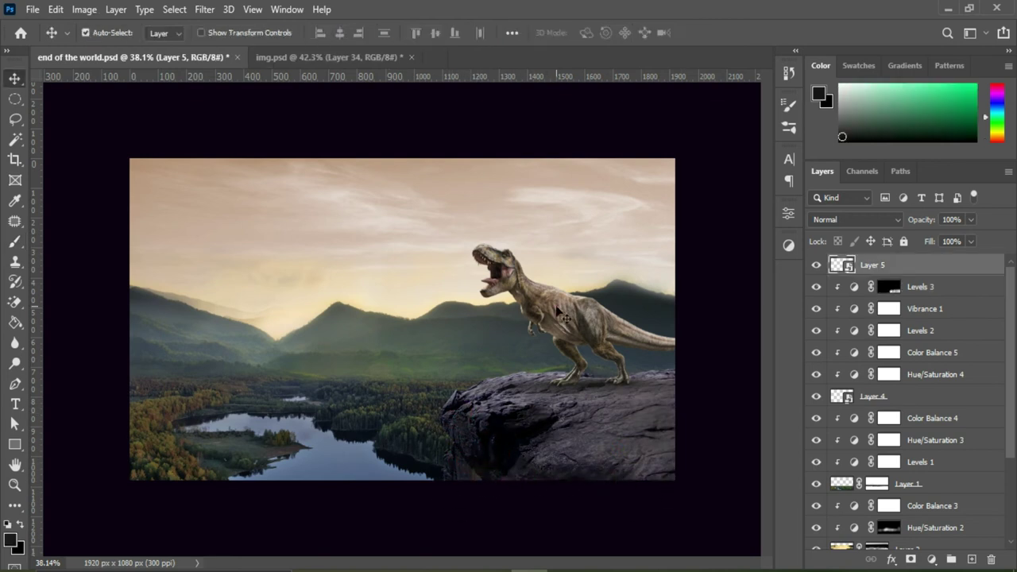
{"action": "key", "text": "ctrl+j"}
{"action": "left_click", "coordinate": [897, 287]}
Step: Give the original T-rex layer a black (000000) Color Overlay
{"action": "right_click", "coordinate": [897, 287]}
{"action": "left_click", "coordinate": [939, 292]}
{"action": "left_click", "coordinate": [890, 560]}
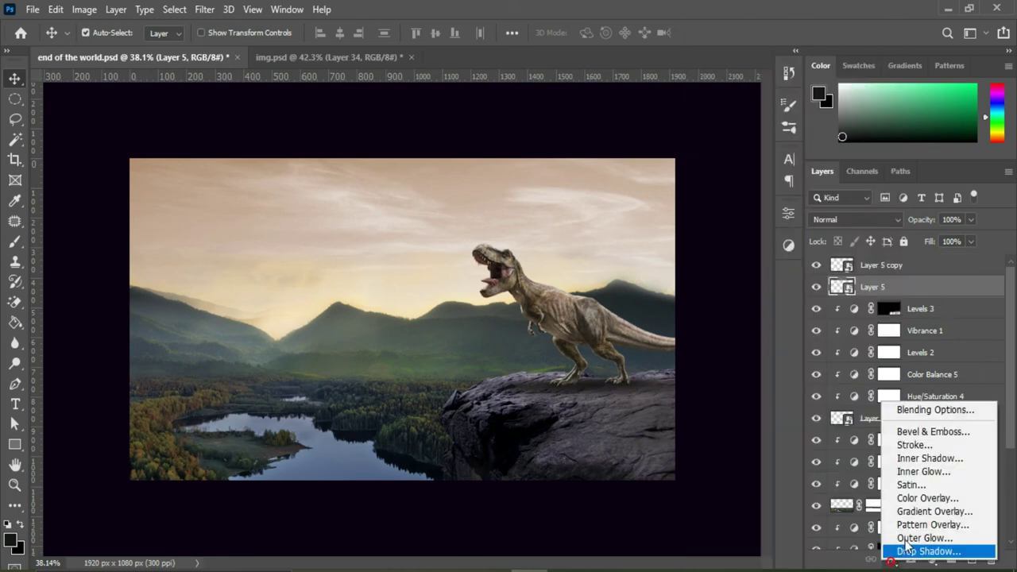
{"action": "left_click", "coordinate": [926, 497]}
{"action": "left_click", "coordinate": [655, 221]}
{"action": "type", "text": "000000"}
{"action": "key", "text": "Return"}
{"action": "left_click", "coordinate": [810, 196]}
Step: Distort the black silhouette into a flattened, skewed shadow lying on the rock
{"action": "key", "text": "ctrl+t"}
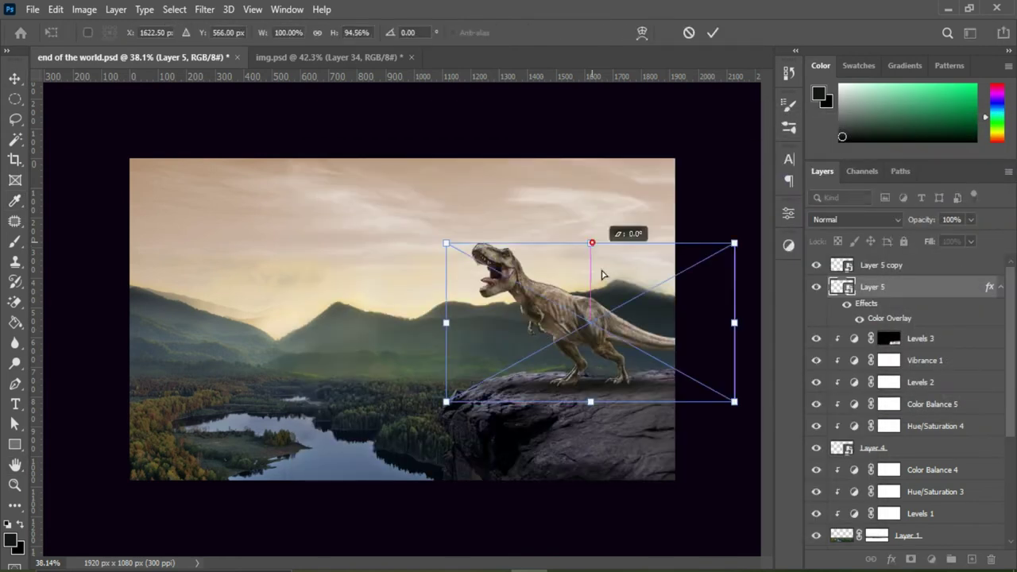
{"action": "left_click_drag", "start_coordinate": [601, 275], "coordinate": [712, 458]}
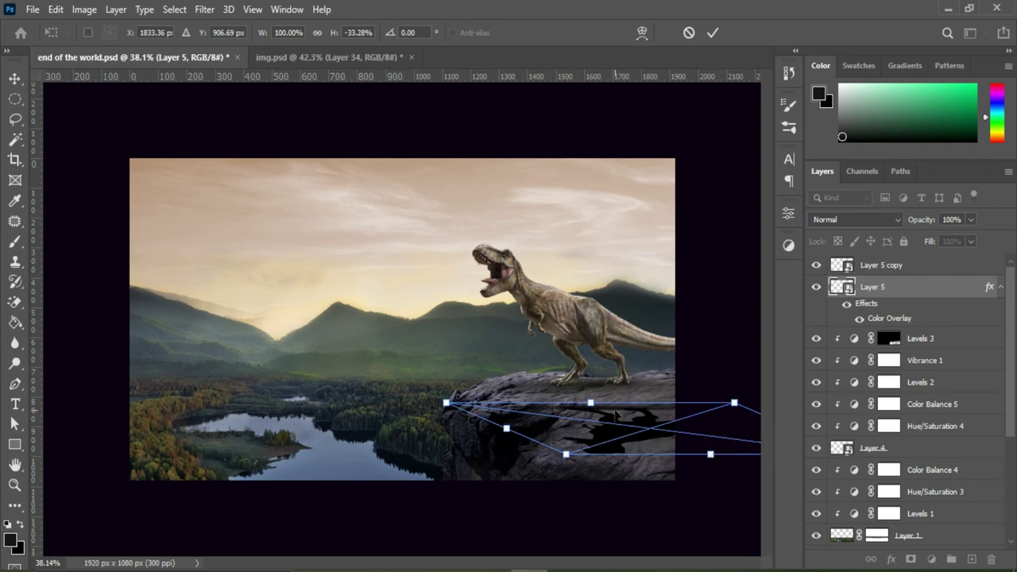
{"action": "left_click_drag", "start_coordinate": [590, 404], "coordinate": [577, 383]}
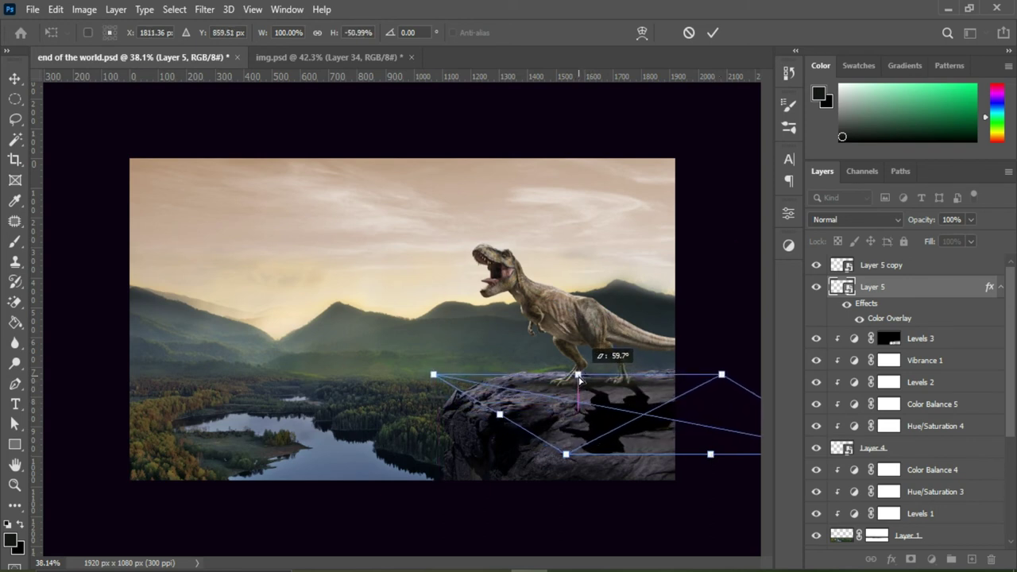
{"action": "left_click", "coordinate": [715, 33]}
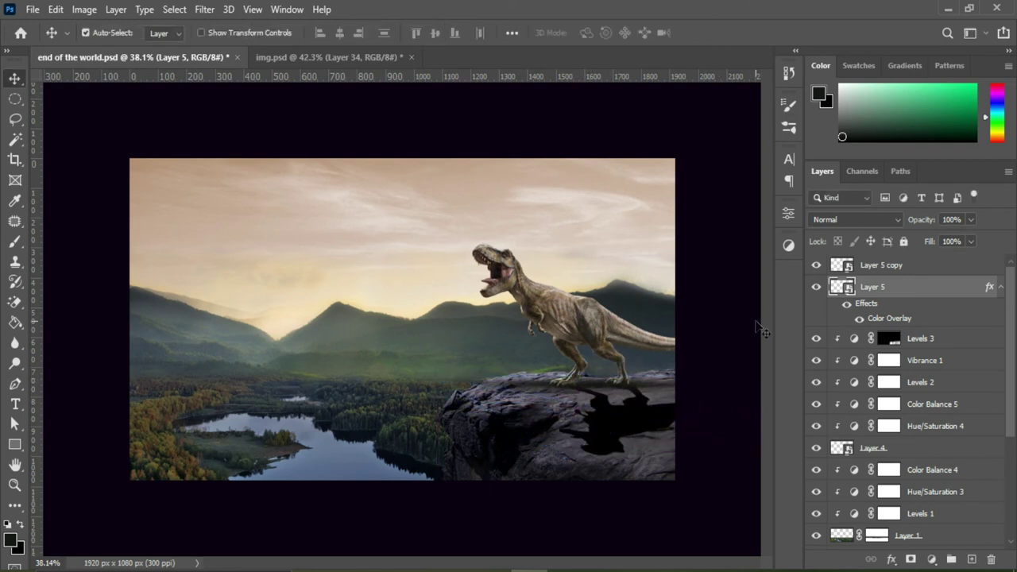
{"action": "key", "text": "ctrl+t"}
{"action": "left_click_drag", "start_coordinate": [568, 456], "coordinate": [599, 459]}
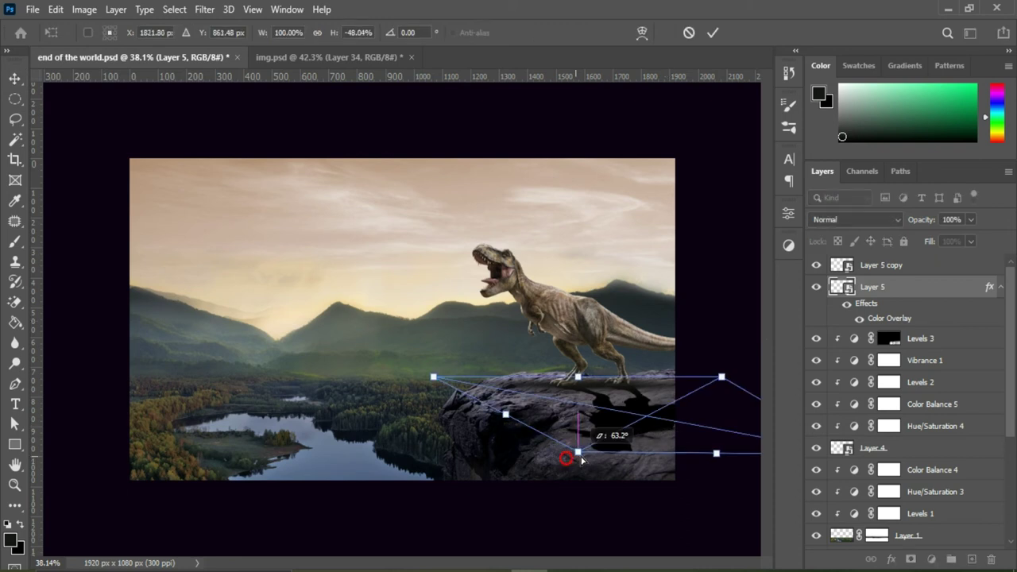
{"action": "left_click_drag", "start_coordinate": [721, 378], "coordinate": [712, 370]}
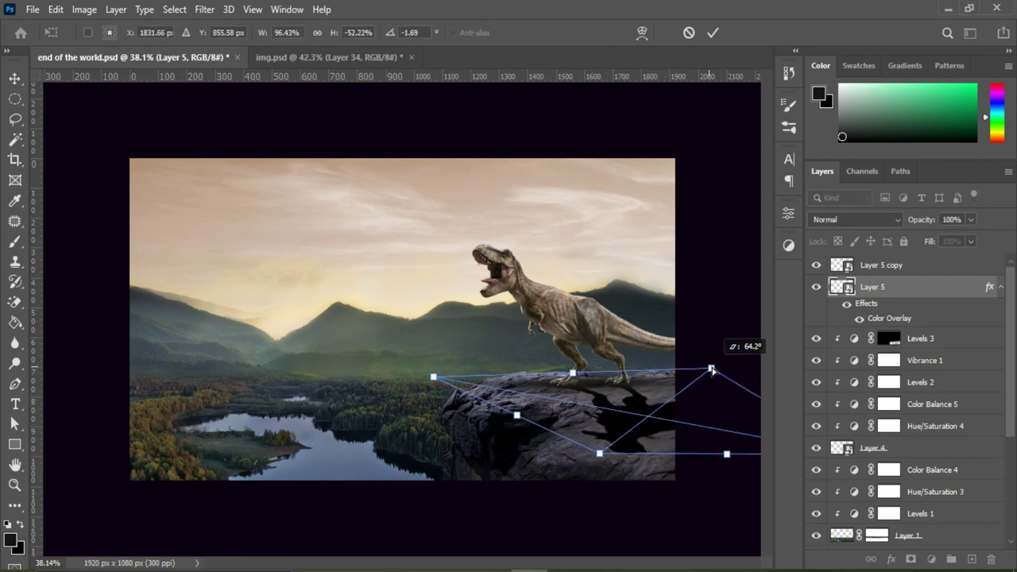
{"action": "left_click_drag", "start_coordinate": [435, 383], "coordinate": [439, 380]}
{"action": "left_click", "coordinate": [712, 33]}
Step: Set the shadow to Multiply at 57% opacity and apply a Gaussian Blur
{"action": "left_click", "coordinate": [850, 220]}
{"action": "left_click", "coordinate": [836, 238]}
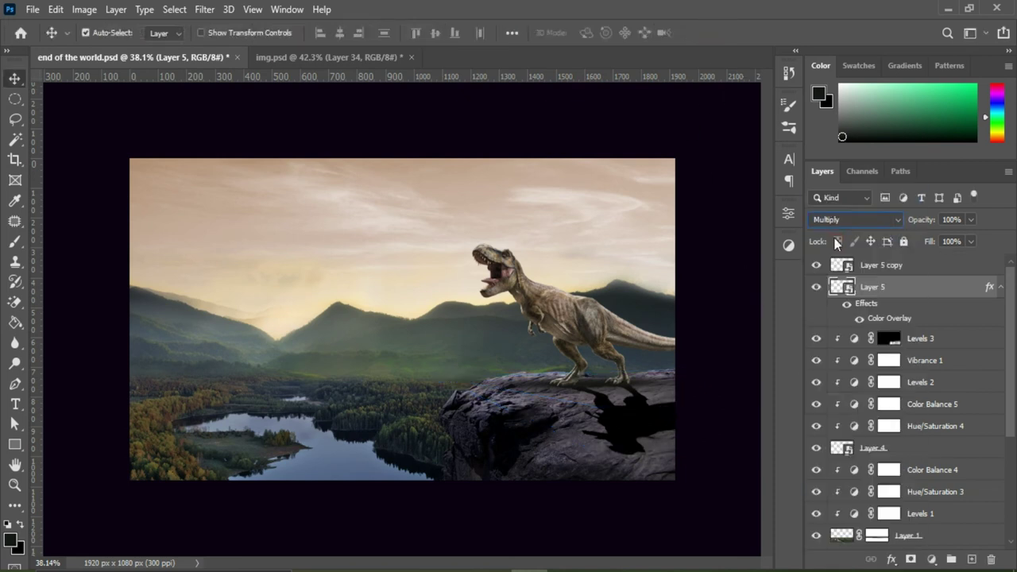
{"action": "left_click_drag", "start_coordinate": [970, 239], "coordinate": [938, 241]}
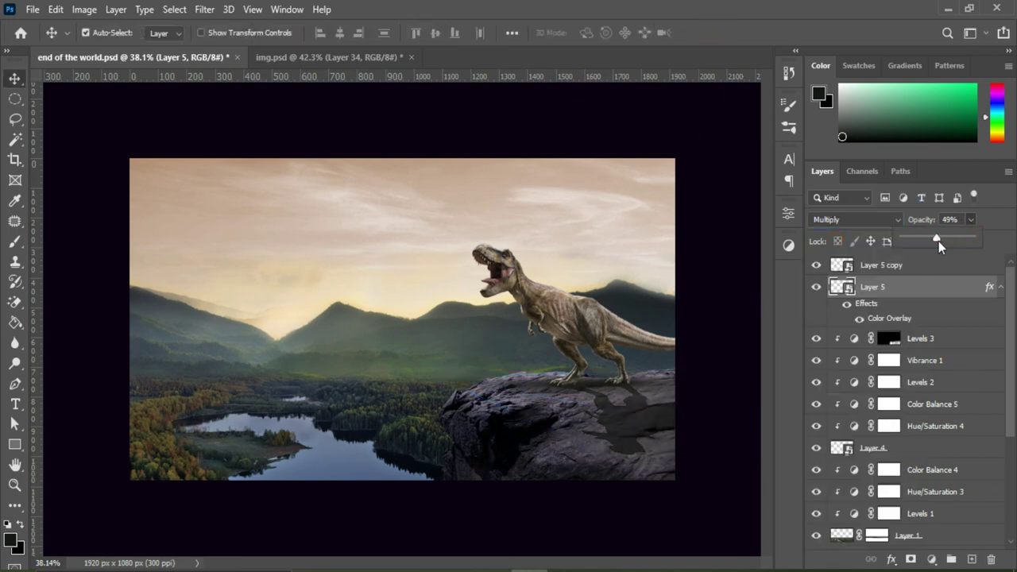
{"action": "left_click", "coordinate": [205, 9]}
{"action": "left_click", "coordinate": [264, 209]}
{"action": "left_click", "coordinate": [421, 267]}
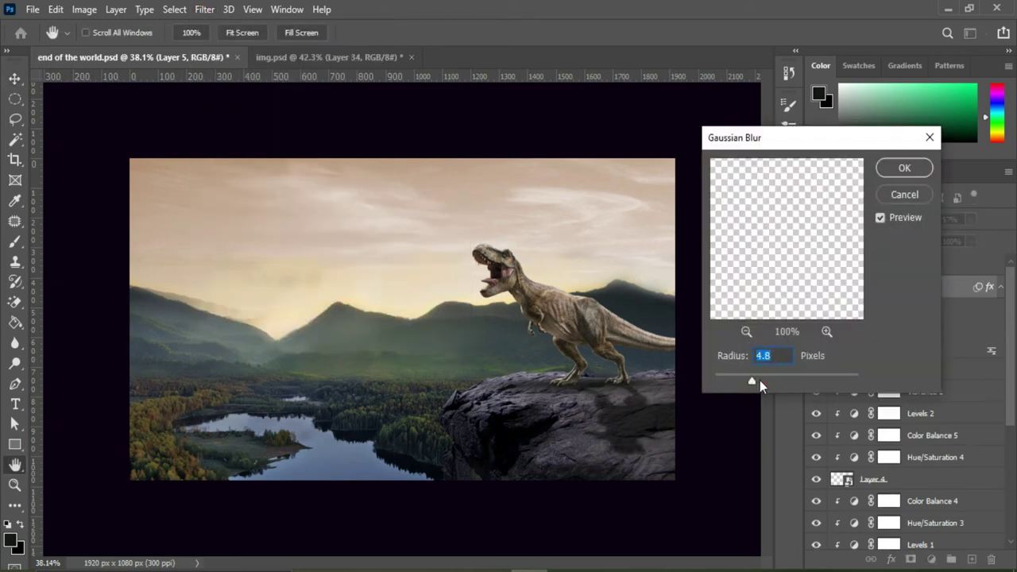
{"action": "key", "text": "Return"}
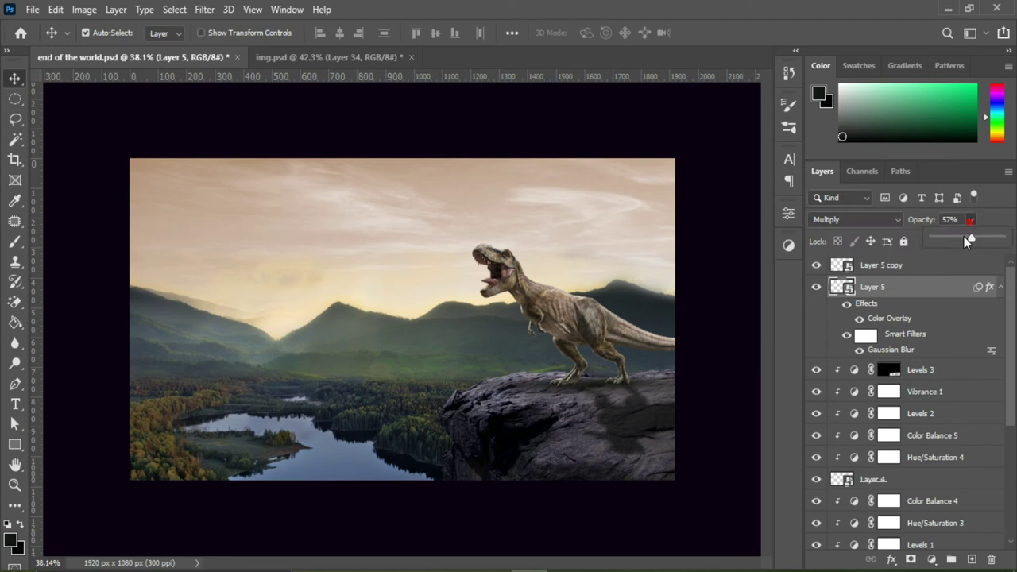
{"action": "left_click", "coordinate": [715, 358]}
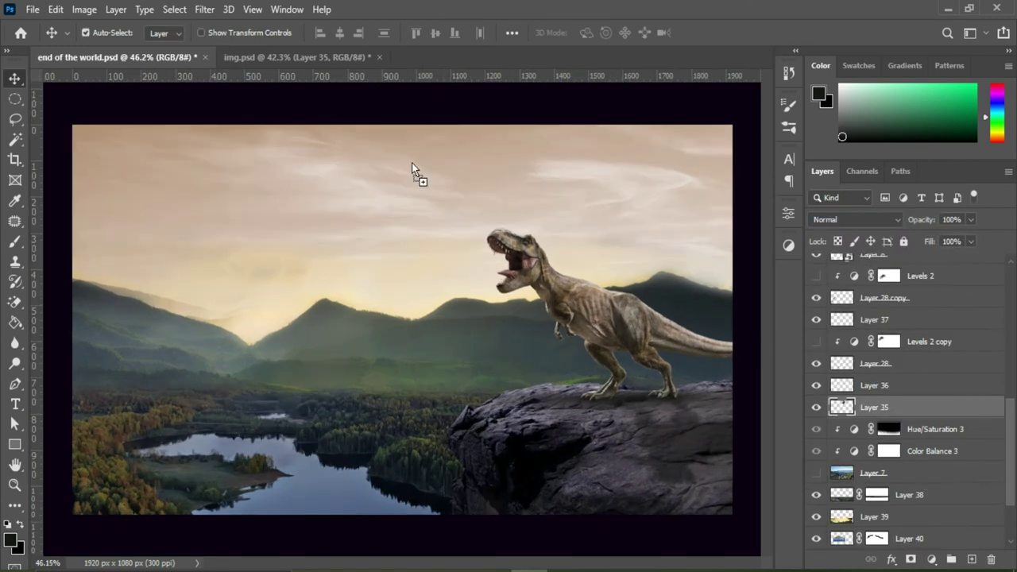
Step: Bring the planet into the composite and set its blend mode to Screen
{"action": "left_click_drag", "start_coordinate": [412, 169], "coordinate": [390, 201]}
{"action": "left_click", "coordinate": [850, 220]}
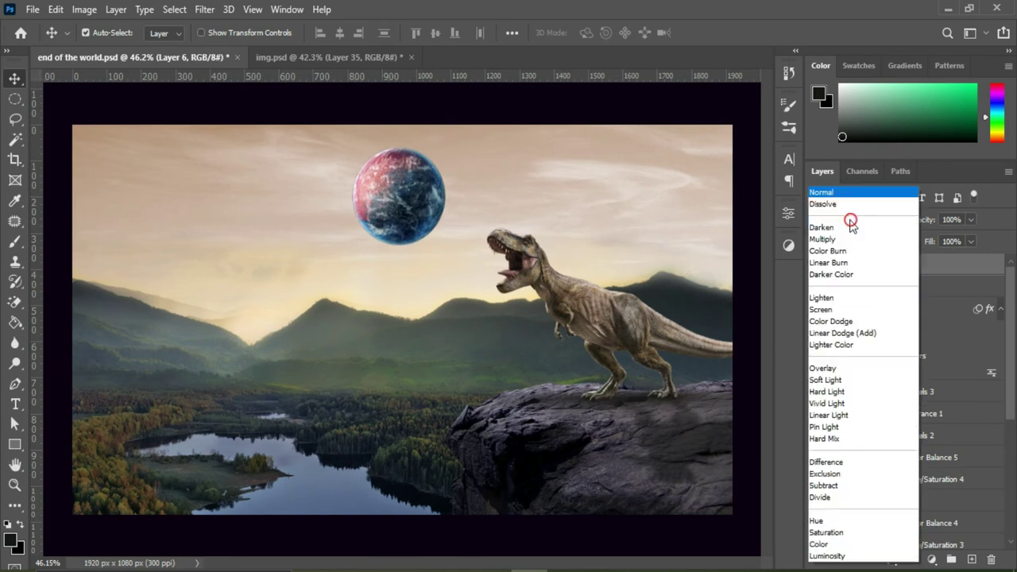
{"action": "left_click", "coordinate": [844, 309]}
{"action": "left_click", "coordinate": [847, 218]}
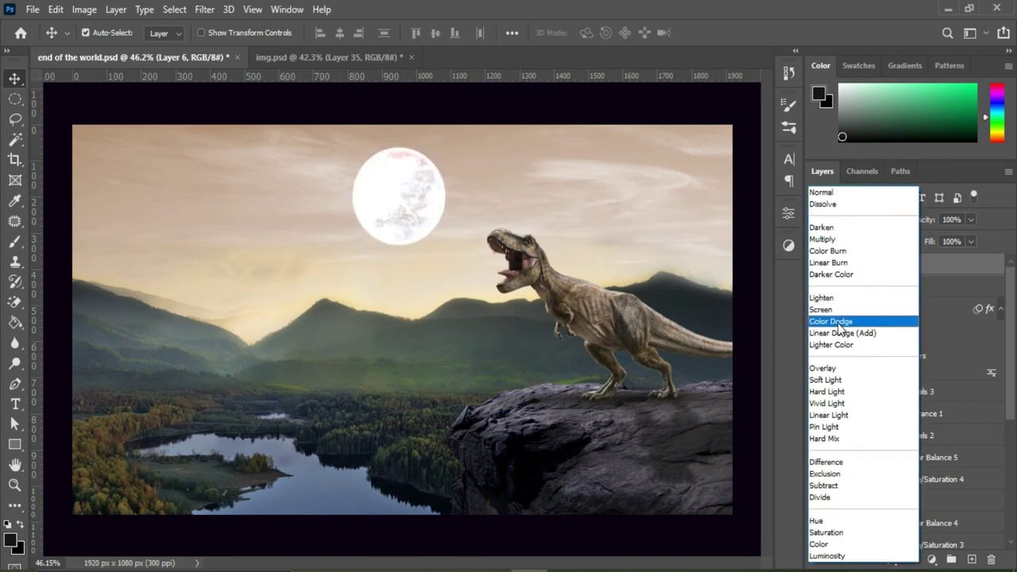
{"action": "left_click", "coordinate": [835, 312]}
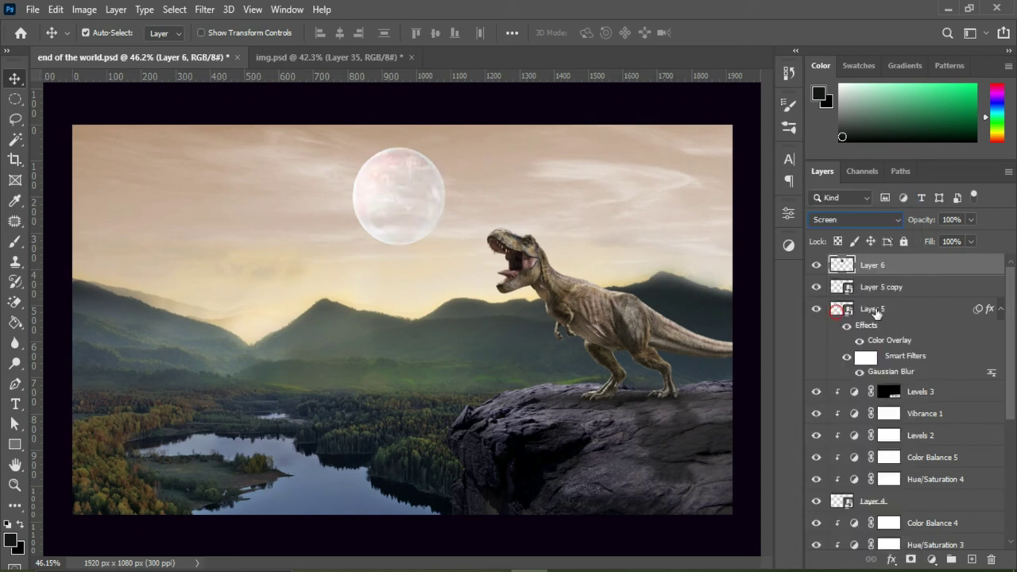
Step: Mask the moon and soften its edges with a large low-opacity brush
{"action": "left_click", "coordinate": [911, 560]}
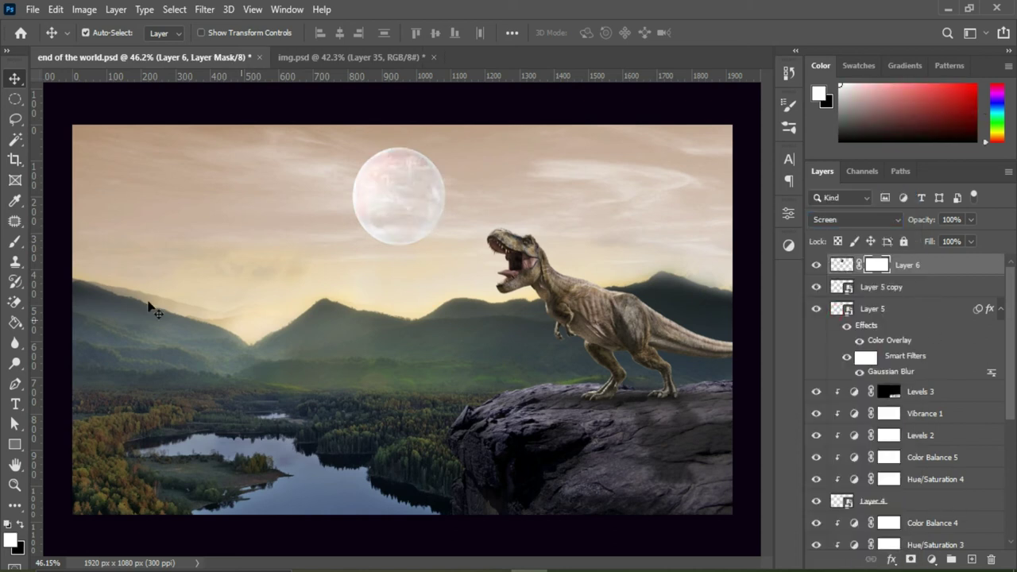
{"action": "left_click", "coordinate": [15, 247]}
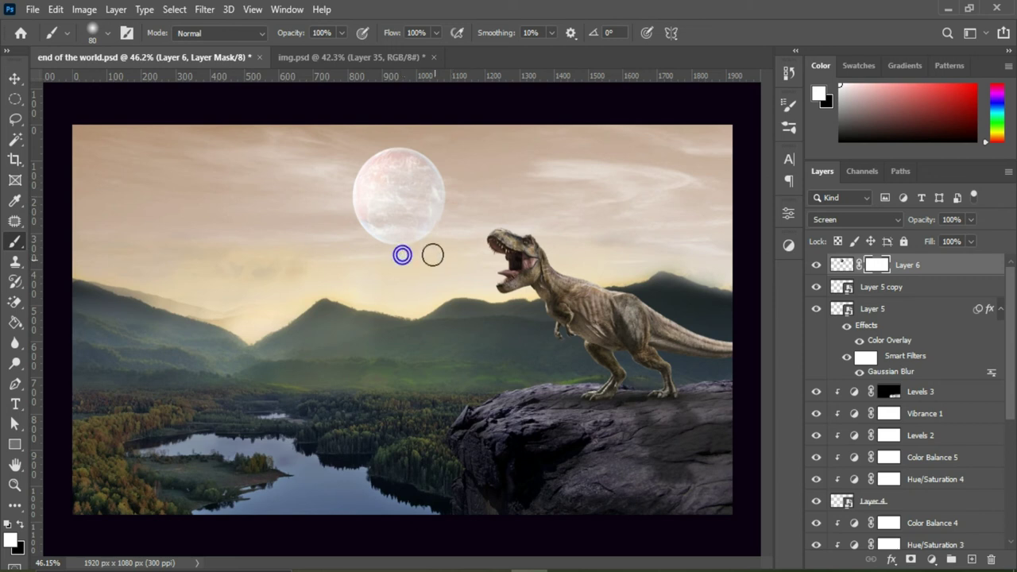
{"action": "left_click", "coordinate": [341, 32]}
{"action": "key", "text": "bracketright"}
{"action": "key", "text": "bracketright"}
{"action": "key", "text": "bracketright"}
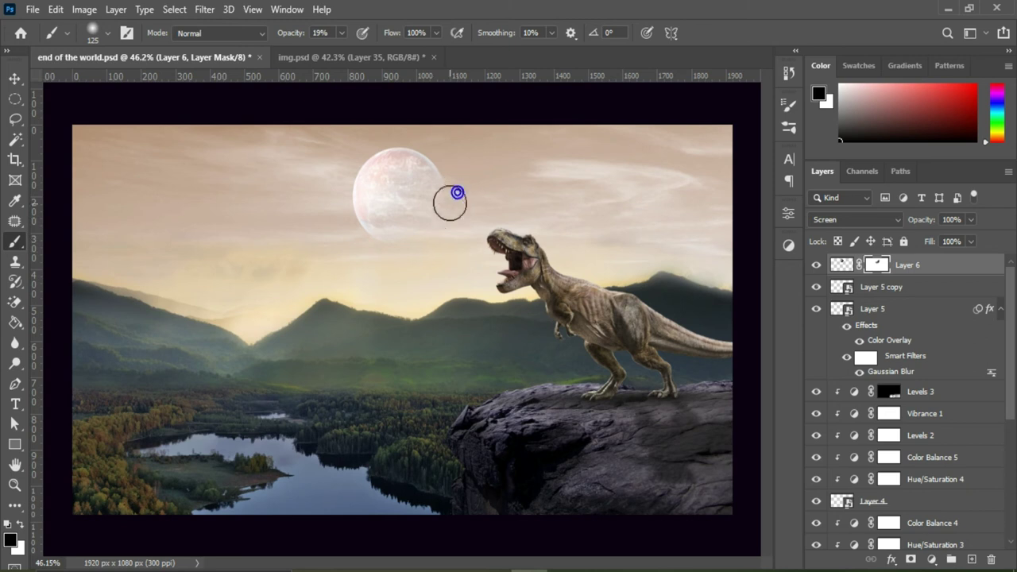
Step: Move the moon up into the upper-right sky
{"action": "left_click", "coordinate": [13, 81]}
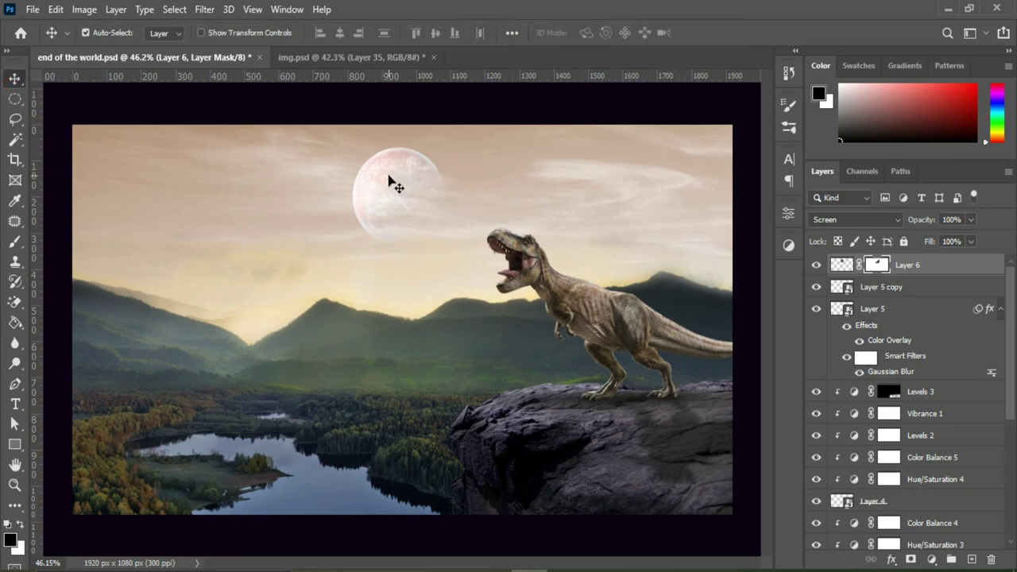
{"action": "key", "text": "ctrl+t"}
{"action": "left_click_drag", "start_coordinate": [378, 191], "coordinate": [570, 176]}
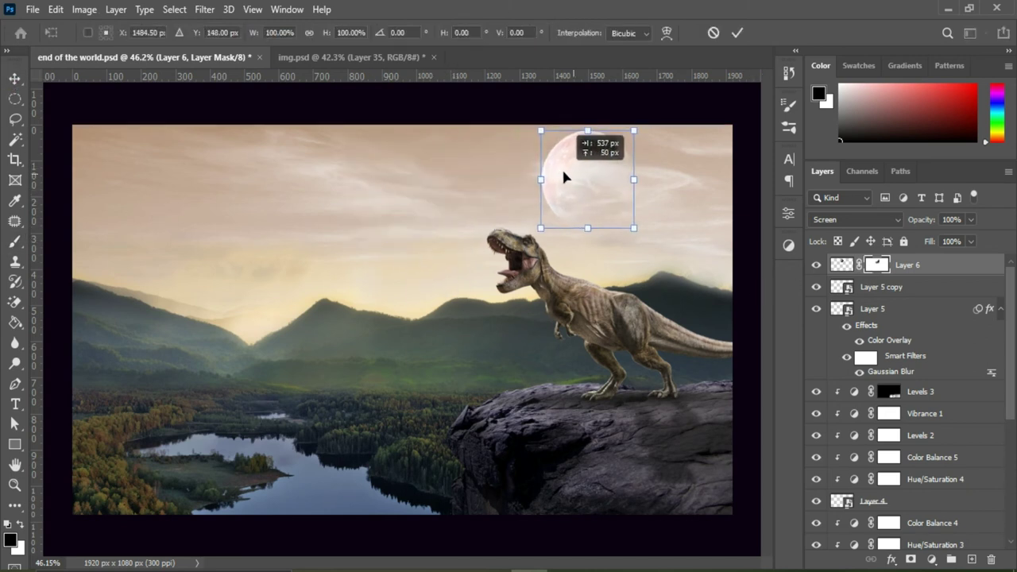
{"action": "left_click", "coordinate": [737, 32]}
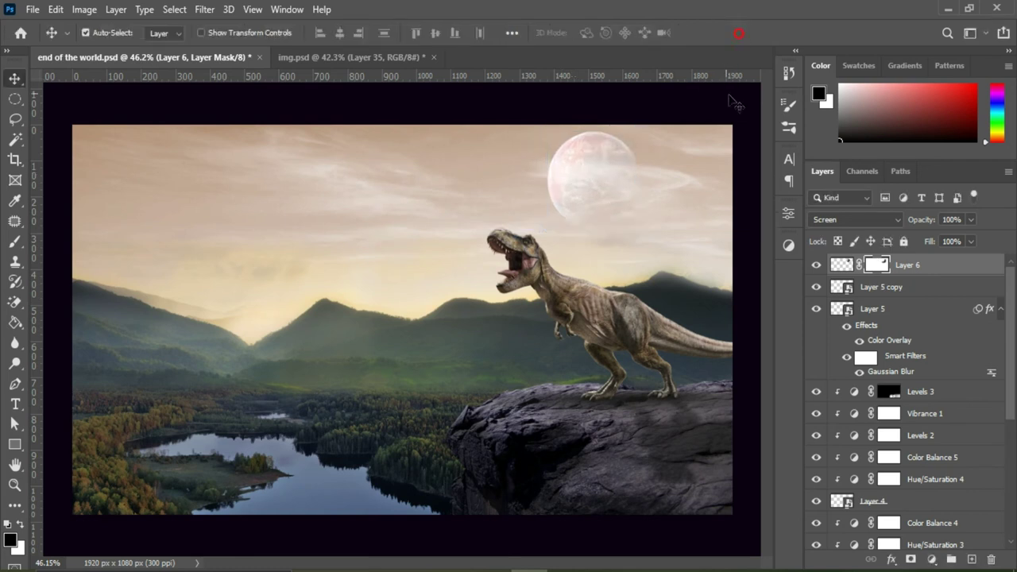
Step: Place the snowy mountain low in the stack at left, and raise the brachiosaurus layer
{"action": "left_click_drag", "start_coordinate": [746, 118], "coordinate": [363, 270]}
{"action": "left_click_drag", "start_coordinate": [928, 270], "coordinate": [958, 459]}
{"action": "mouse_move", "coordinate": [363, 221]}
{"action": "left_mouse_down"}
{"action": "mouse_move", "coordinate": [421, 272]}
{"action": "mouse_move", "coordinate": [205, 278]}
{"action": "left_mouse_up"}
{"action": "key", "text": "ctrl+t"}
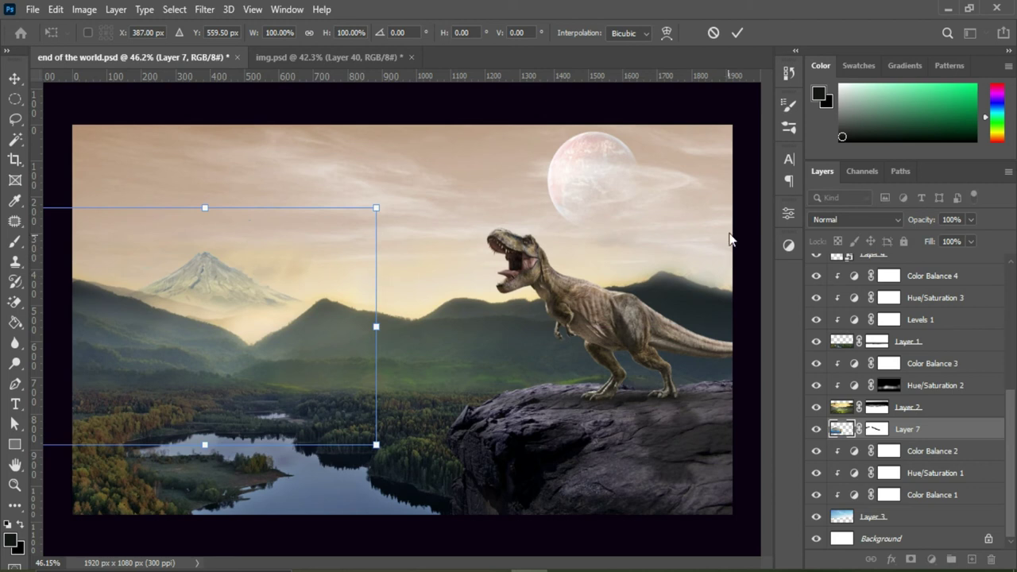
{"action": "key", "text": "Return"}
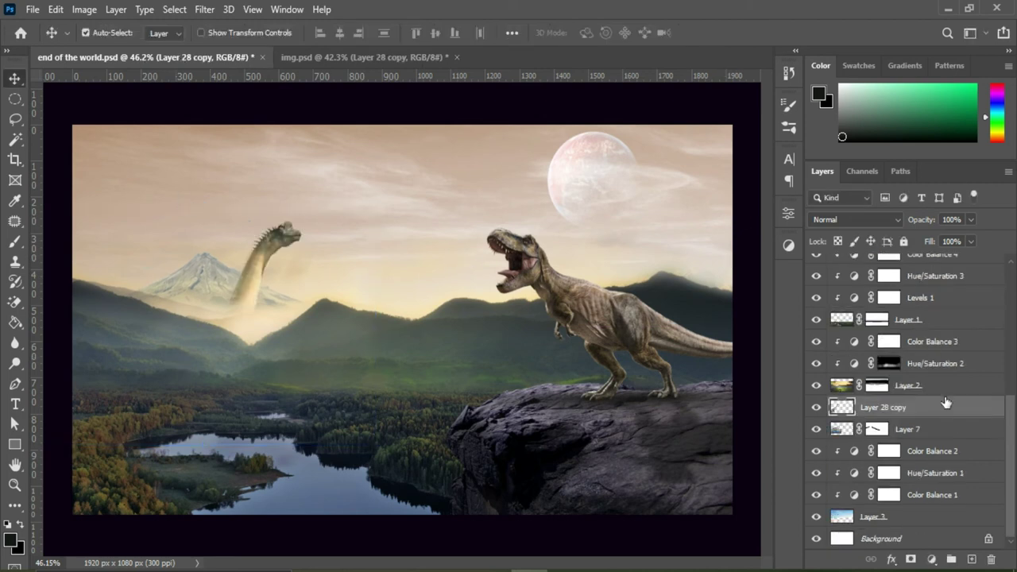
{"action": "left_click_drag", "start_coordinate": [946, 403], "coordinate": [953, 241]}
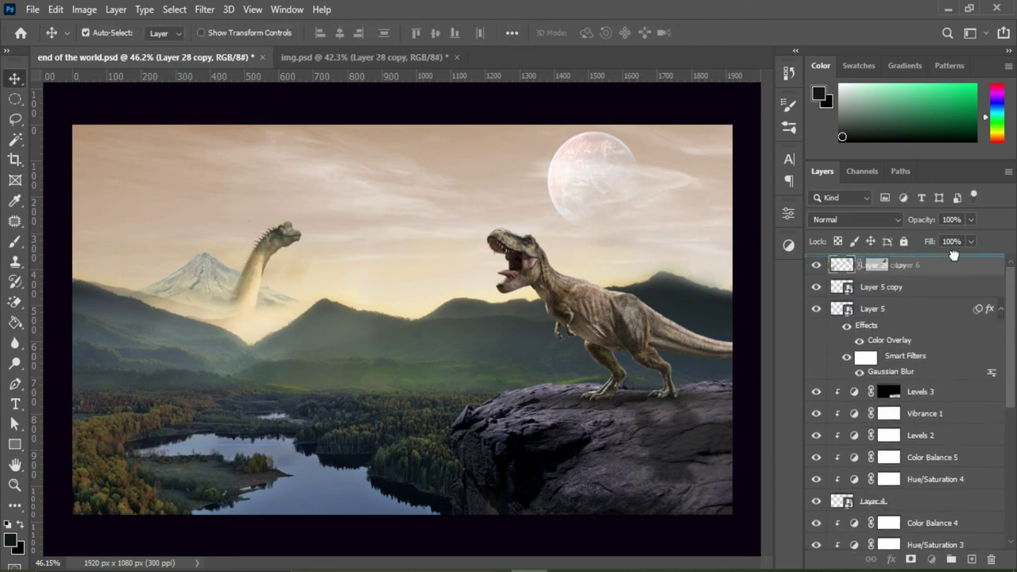
Step: Put the brachiosaurus on top in the lower-left foreground and add a Levels adjustment
{"action": "mouse_move", "coordinate": [244, 303]}
{"action": "left_mouse_down"}
{"action": "mouse_move", "coordinate": [168, 421]}
{"action": "mouse_move", "coordinate": [155, 382]}
{"action": "left_mouse_up"}
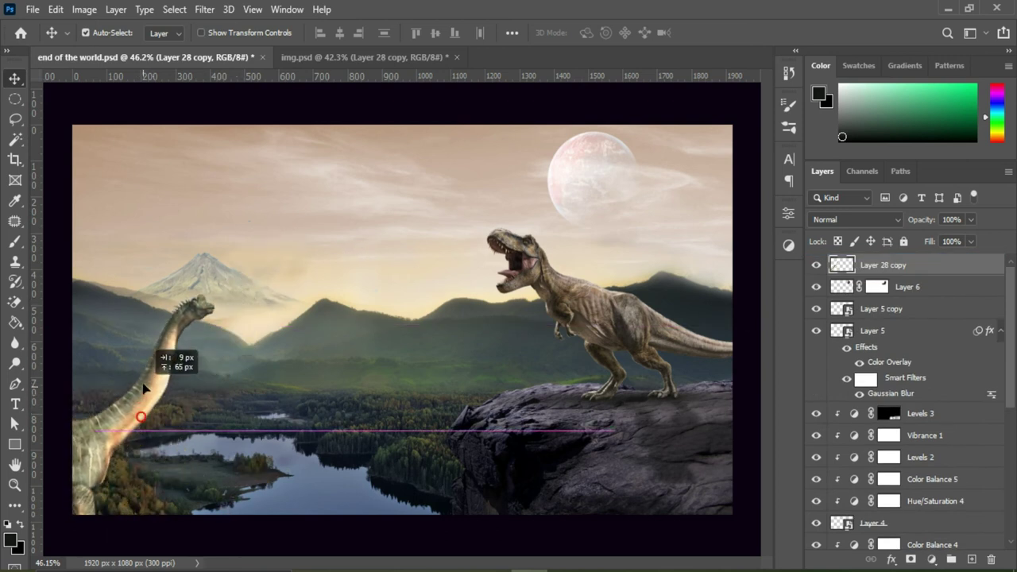
{"action": "mouse_move", "coordinate": [155, 389]}
{"action": "left_mouse_down"}
{"action": "mouse_move", "coordinate": [154, 431]}
{"action": "mouse_move", "coordinate": [176, 421]}
{"action": "left_mouse_up"}
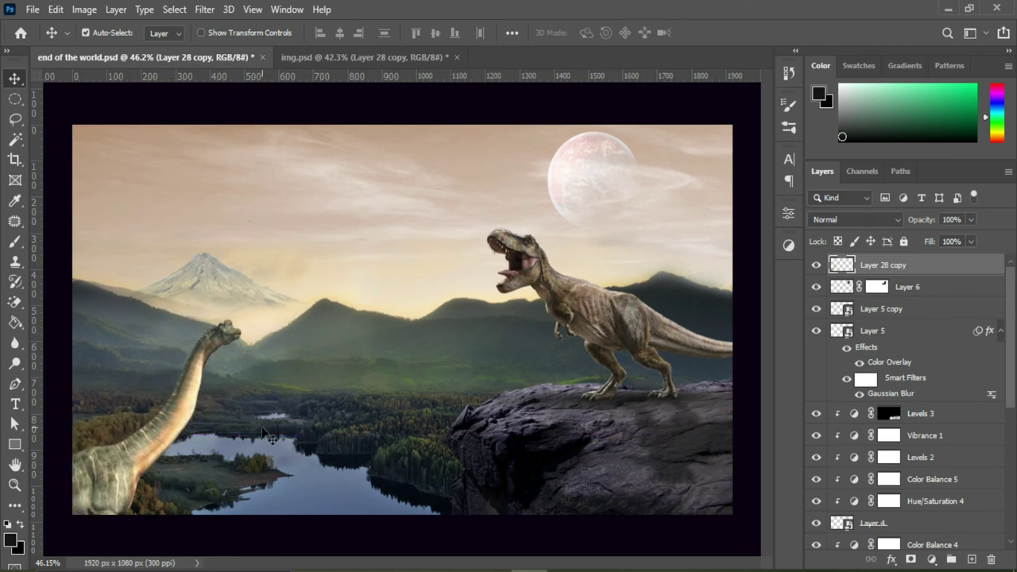
{"action": "left_click", "coordinate": [661, 472]}
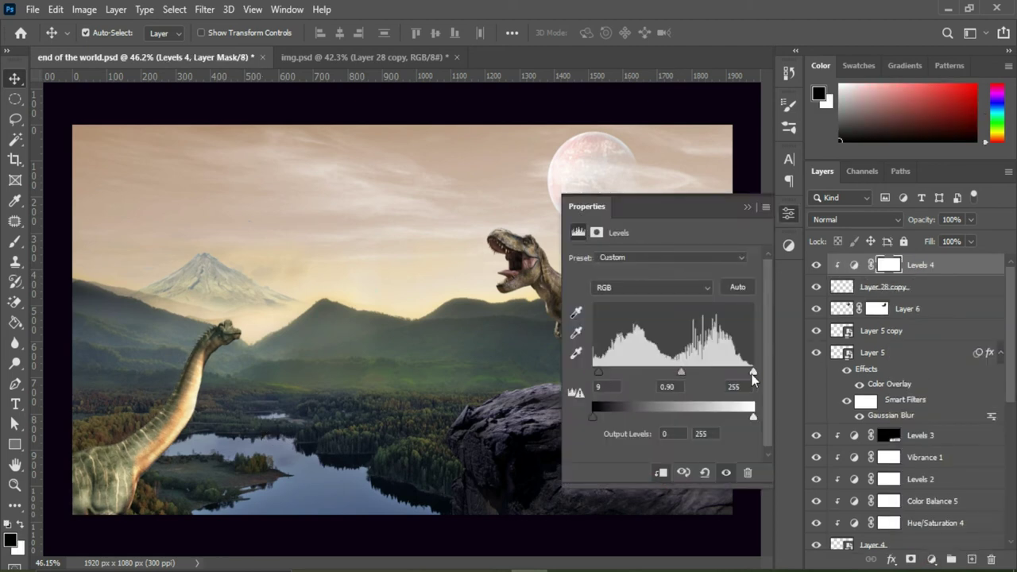
{"action": "left_click_drag", "start_coordinate": [661, 348], "coordinate": [638, 348]}
Step: Darken and desaturate the brachiosaurus through an inverted mask painted with white
{"action": "left_click_drag", "start_coordinate": [661, 379], "coordinate": [594, 381]}
{"action": "key", "text": "ctrl+i"}
{"action": "key", "text": "b"}
{"action": "key", "text": "x"}
{"action": "mouse_move", "coordinate": [127, 469]}
{"action": "left_mouse_down"}
{"action": "mouse_move", "coordinate": [74, 511]}
{"action": "mouse_move", "coordinate": [199, 401]}
{"action": "mouse_move", "coordinate": [82, 508]}
{"action": "mouse_move", "coordinate": [141, 481]}
{"action": "mouse_move", "coordinate": [202, 373]}
{"action": "left_mouse_up"}
{"action": "key", "text": "bracketleft"}
{"action": "key", "text": "bracketleft"}
{"action": "key", "text": "bracketleft"}
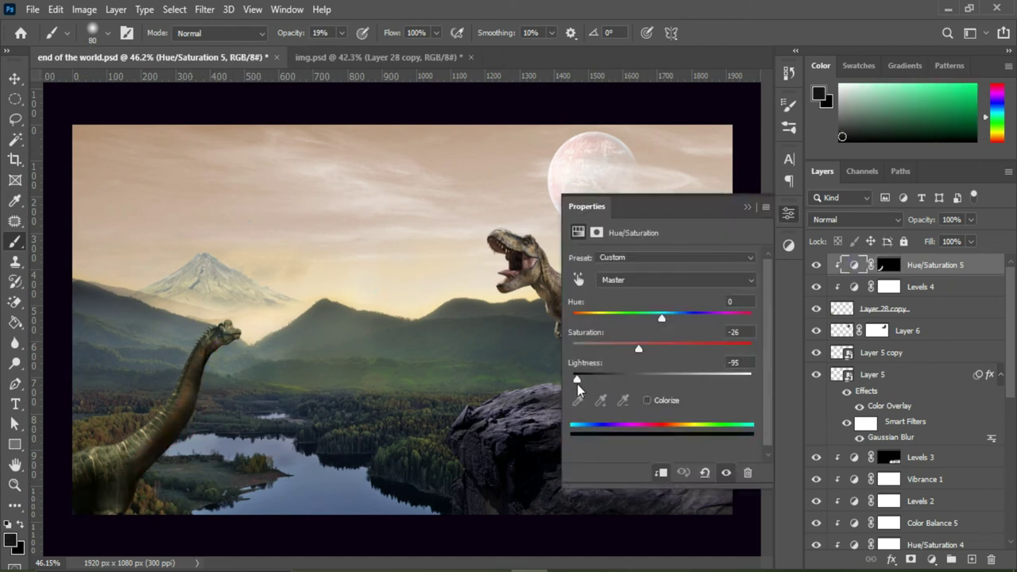
{"action": "left_click_drag", "start_coordinate": [99, 500], "coordinate": [211, 349]}
{"action": "key", "text": "ctrl+z"}
{"action": "key", "text": "x"}
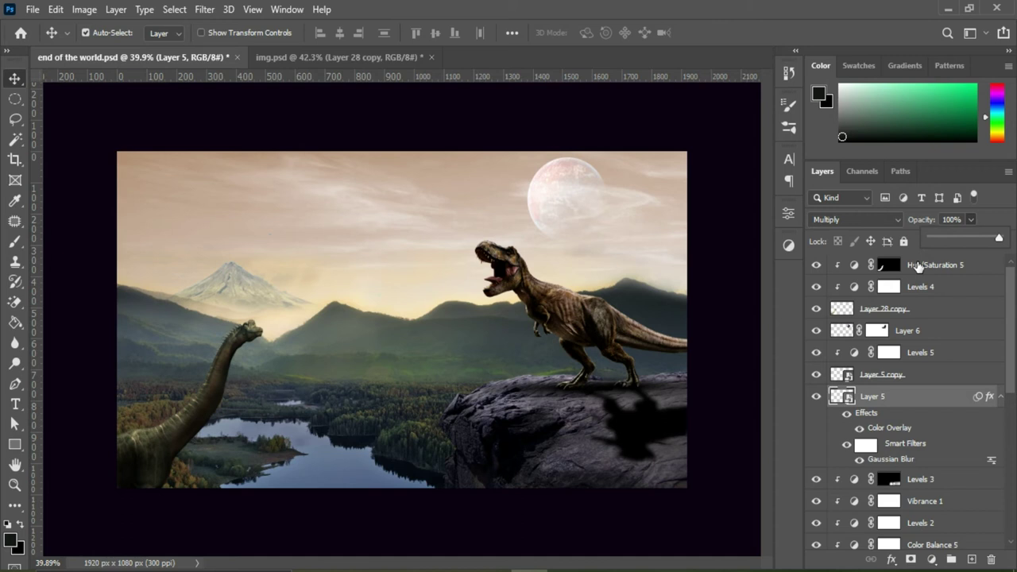
Step: Mask the T-rex shadow and fade its right and lower parts with a large soft brush
{"action": "left_click", "coordinate": [911, 559]}
{"action": "left_click", "coordinate": [14, 241]}
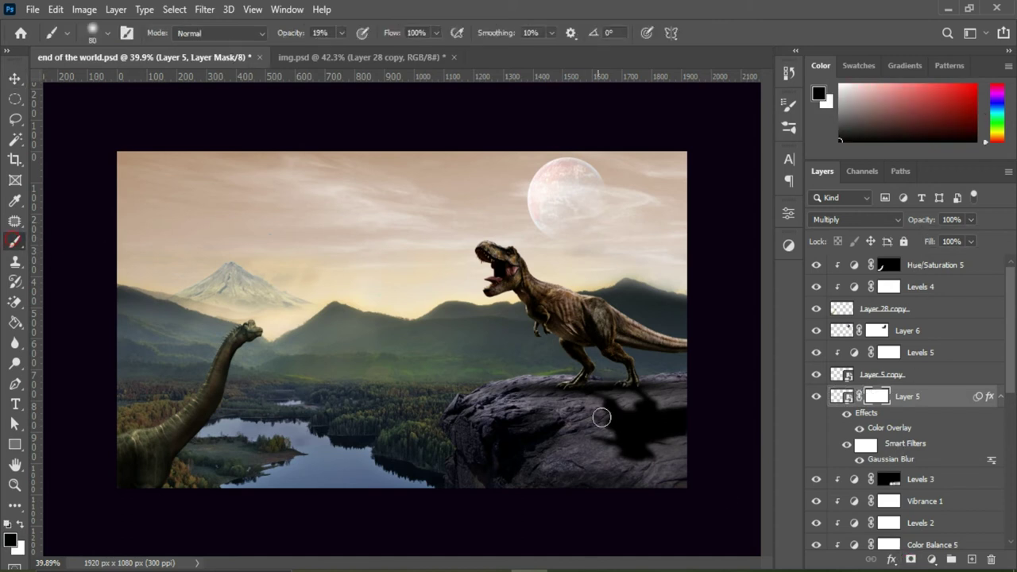
{"action": "key", "text": "bracketright"}
{"action": "key", "text": "bracketright"}
{"action": "key", "text": "bracketright"}
{"action": "key", "text": "bracketright"}
{"action": "key", "text": "bracketright"}
{"action": "key", "text": "bracketright"}
{"action": "key", "text": "bracketright"}
{"action": "left_click_drag", "start_coordinate": [602, 483], "coordinate": [671, 421]}
{"action": "mouse_move", "coordinate": [681, 386]}
{"action": "left_mouse_down"}
{"action": "mouse_move", "coordinate": [681, 499]}
{"action": "mouse_move", "coordinate": [691, 467]}
{"action": "mouse_move", "coordinate": [567, 421]}
{"action": "mouse_move", "coordinate": [665, 427]}
{"action": "mouse_move", "coordinate": [602, 427]}
{"action": "left_mouse_up"}
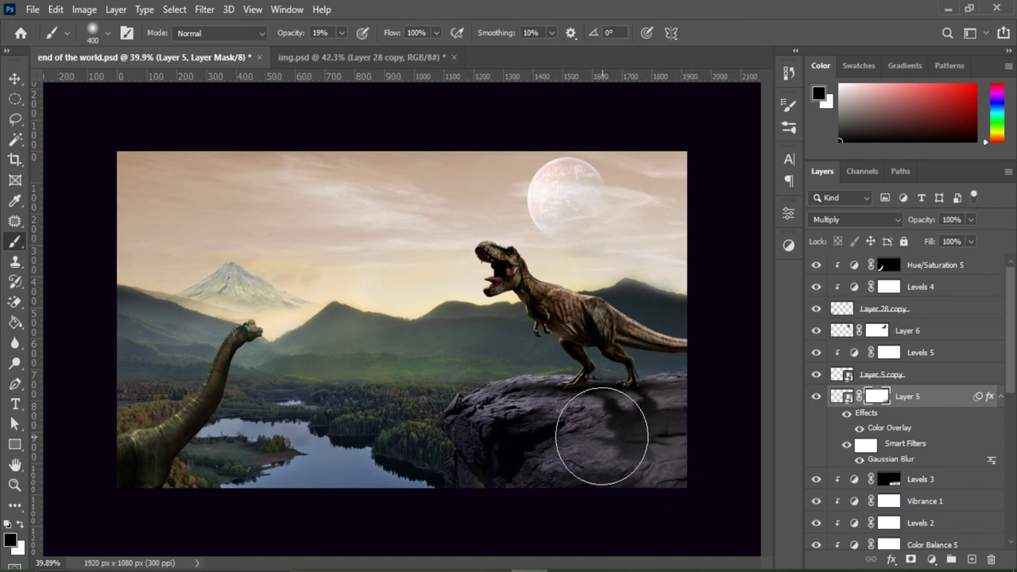
{"action": "left_click", "coordinate": [9, 76]}
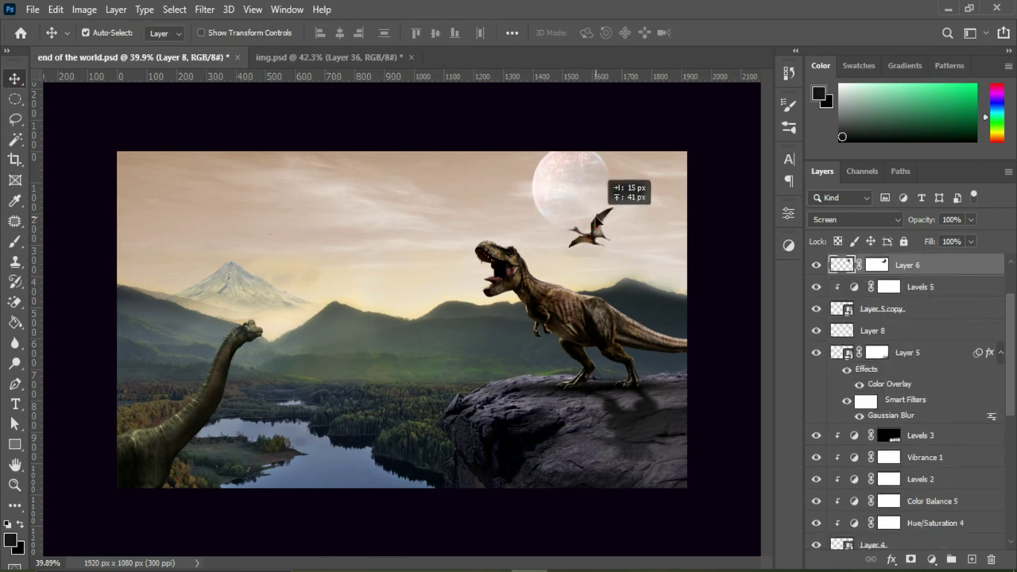
Step: Shift the moon left, place the pterosaur below it, and add a smaller, tilted second pterosaur
{"action": "left_click_drag", "start_coordinate": [612, 182], "coordinate": [588, 211]}
{"action": "left_click_drag", "start_coordinate": [612, 246], "coordinate": [578, 260]}
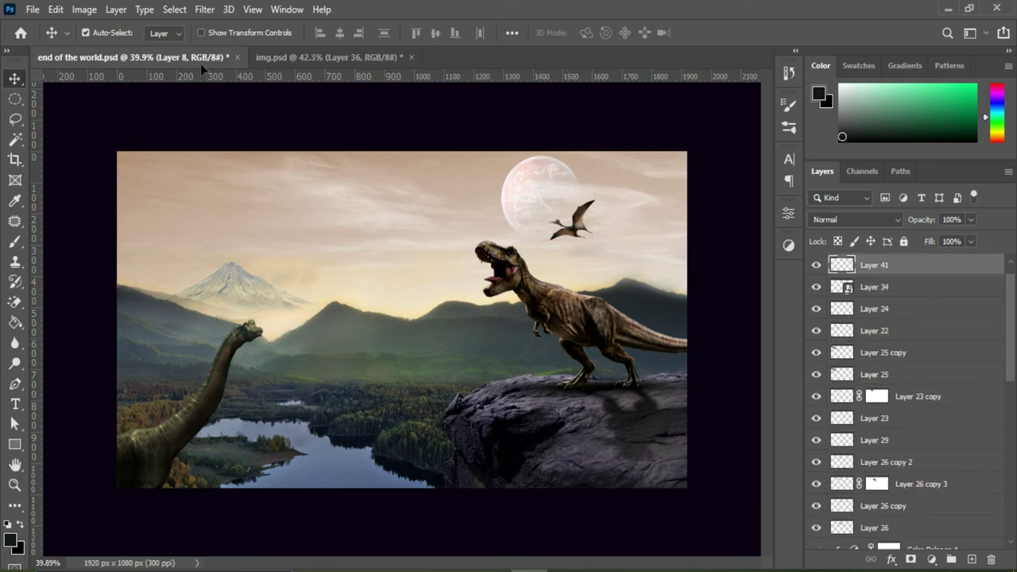
{"action": "mouse_move", "coordinate": [638, 223]}
{"action": "left_mouse_down"}
{"action": "mouse_move", "coordinate": [670, 199]}
{"action": "mouse_move", "coordinate": [656, 183]}
{"action": "left_mouse_up"}
{"action": "key", "text": "ctrl+t"}
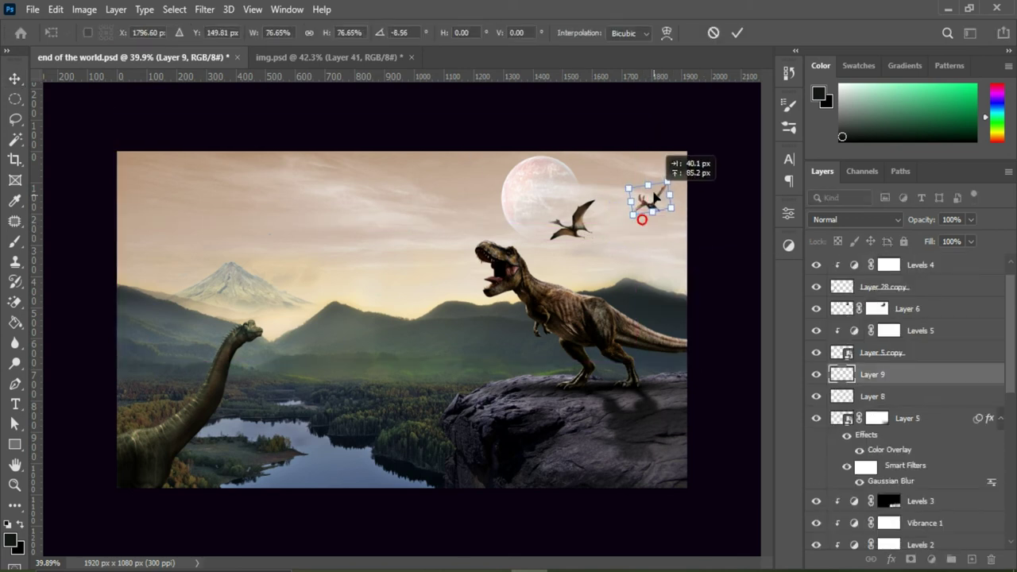
{"action": "left_click", "coordinate": [736, 33]}
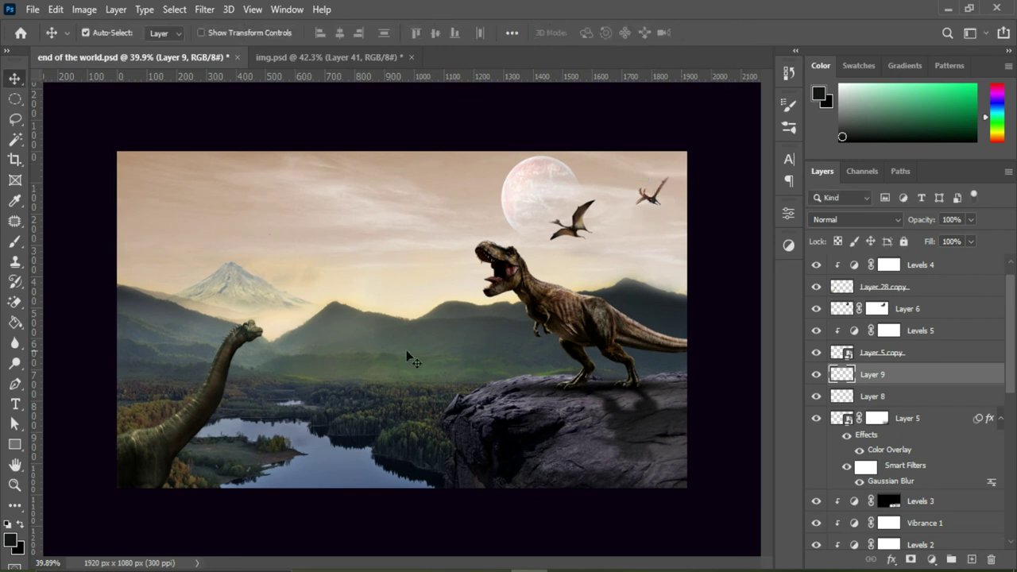
Step: Scale down the small brachiosaurus and move it onto the lake island
{"action": "left_click_drag", "start_coordinate": [262, 435], "coordinate": [266, 436]}
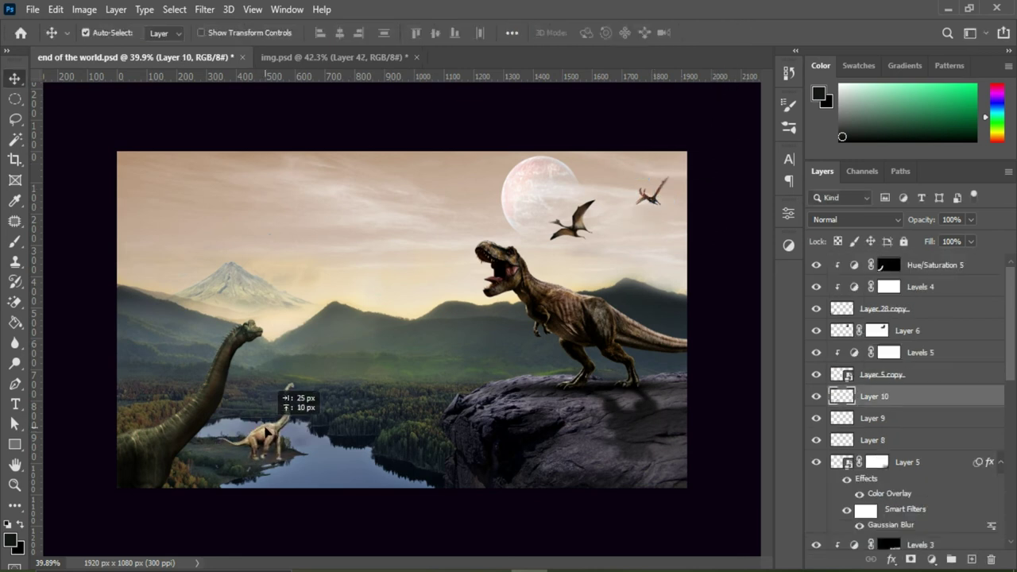
{"action": "scroll", "coordinate": [266, 436], "scroll_direction": "up", "scroll_amount": 5}
{"action": "key", "text": "ctrl+t"}
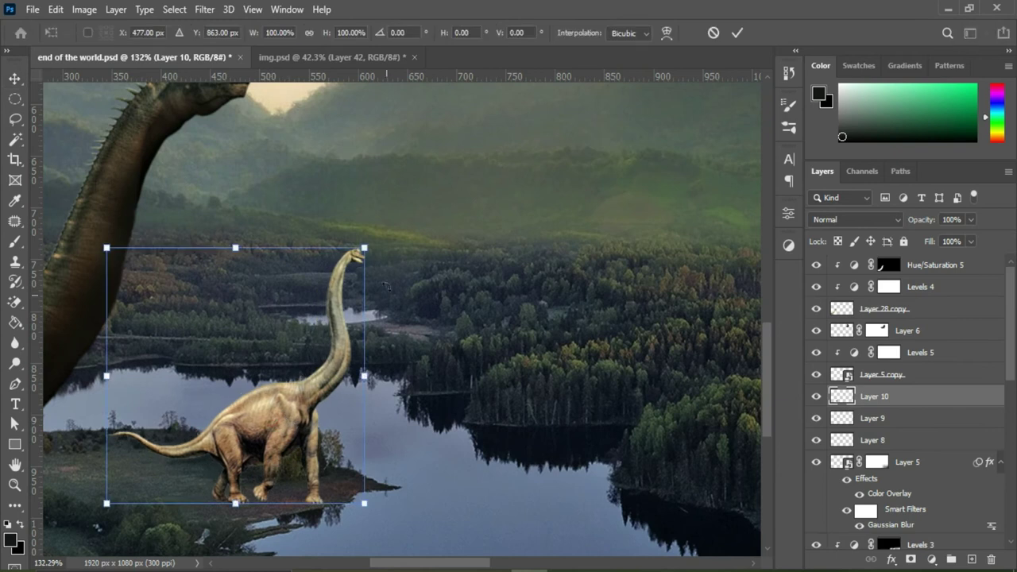
{"action": "left_click_drag", "start_coordinate": [363, 245], "coordinate": [347, 261]}
{"action": "key", "text": "Return"}
{"action": "left_click_drag", "start_coordinate": [267, 414], "coordinate": [276, 428]}
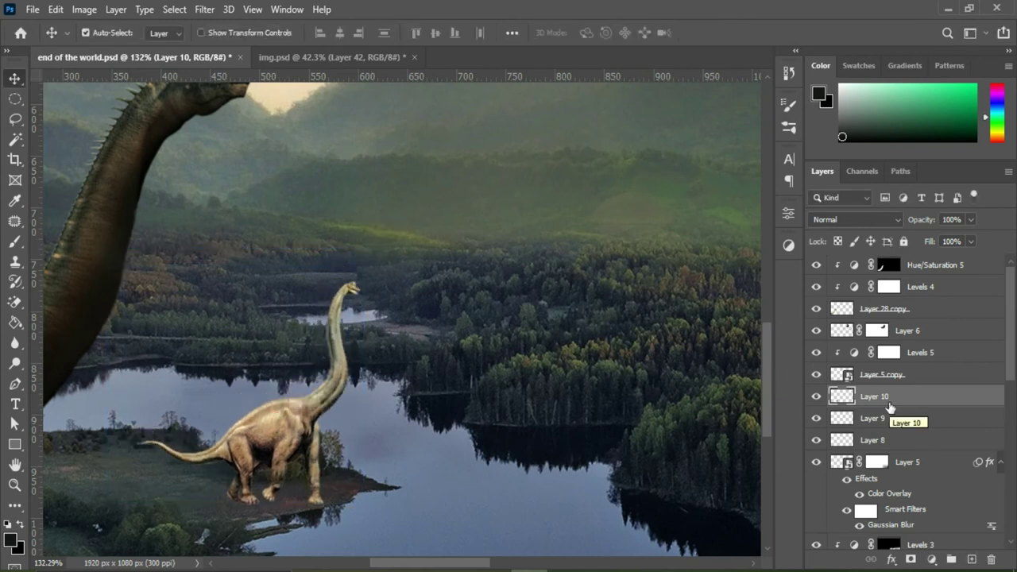
Step: Add a layer mask and blend the brachiosaurus's feet with a small white brush at 52% opacity
{"action": "left_click", "coordinate": [911, 560]}
{"action": "key", "text": "b"}
{"action": "left_click", "coordinate": [107, 32]}
{"action": "left_click_drag", "start_coordinate": [127, 67], "coordinate": [47, 67]}
{"action": "key", "text": "bracketleft"}
{"action": "key", "text": "bracketleft"}
{"action": "key", "text": "bracketleft"}
{"action": "scroll", "coordinate": [258, 504], "scroll_direction": "up", "scroll_amount": 3}
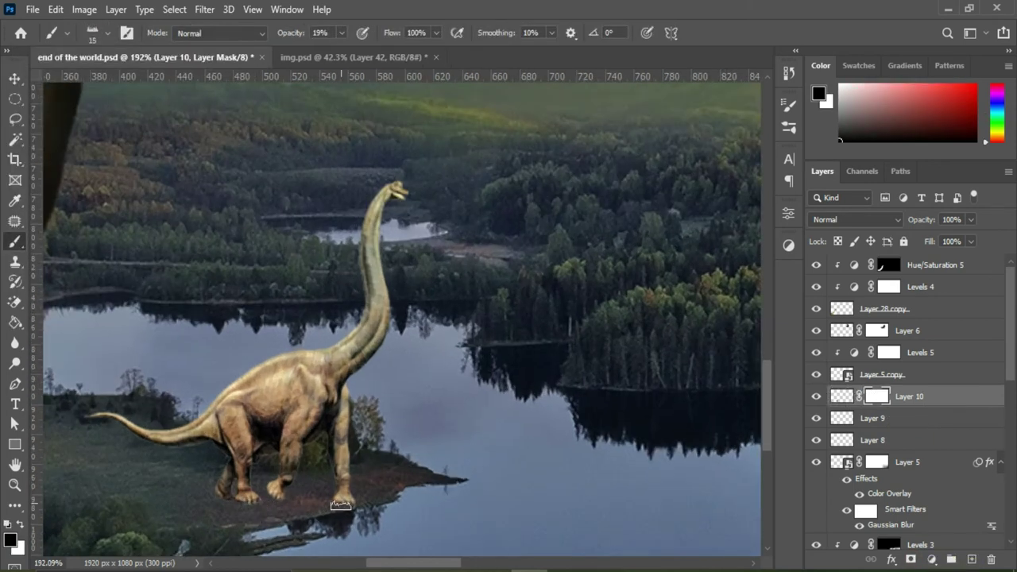
{"action": "key", "text": "x"}
{"action": "key", "text": "x"}
{"action": "left_click", "coordinate": [340, 33]}
{"action": "left_click_drag", "start_coordinate": [336, 33], "coordinate": [362, 73]}
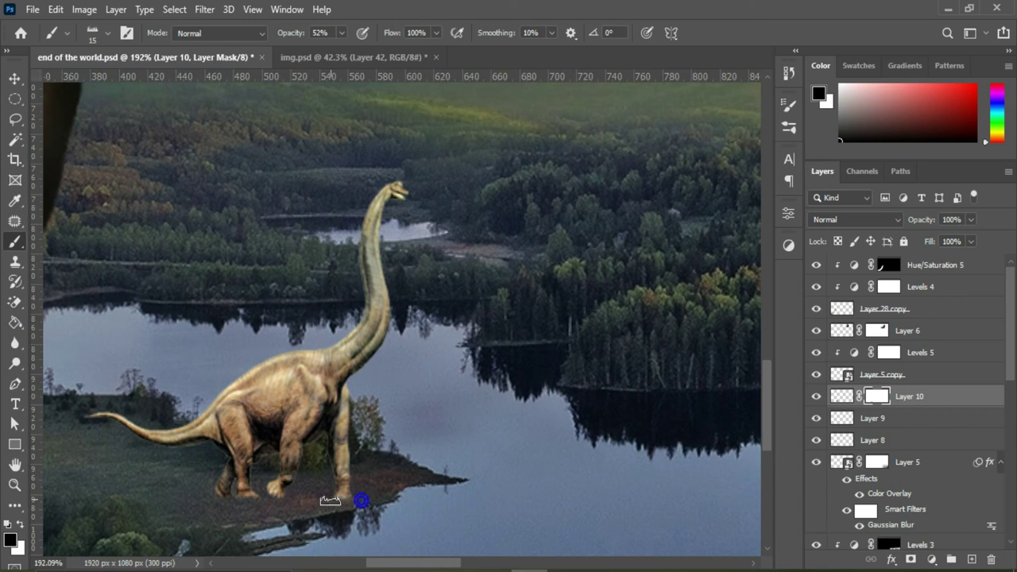
{"action": "key", "text": "v"}
{"action": "scroll", "coordinate": [378, 320], "scroll_direction": "down", "scroll_amount": 5, "text": "alt"}
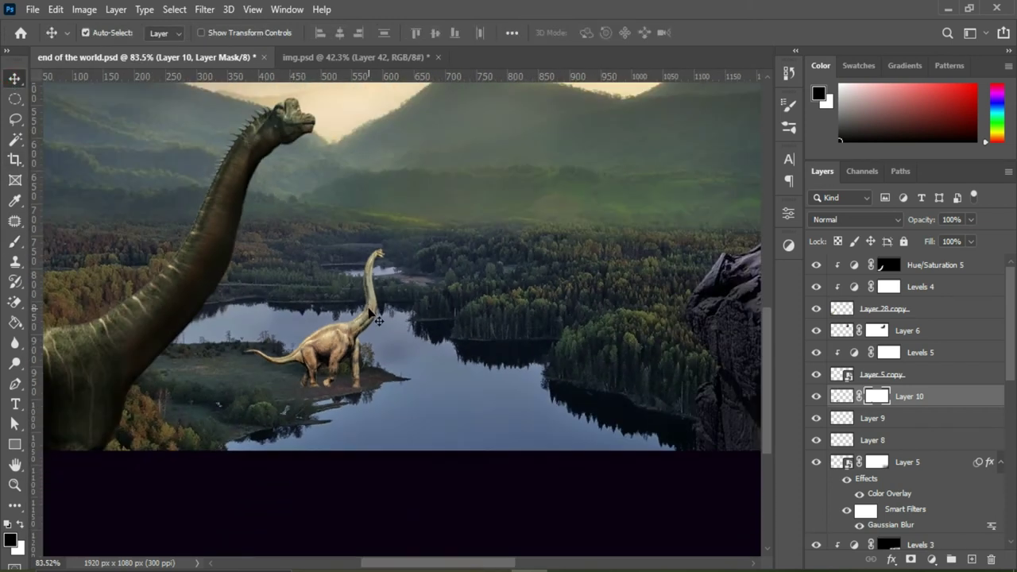
Step: Duplicate Layer 10 with a black Color Overlay, move it below, and convert it to a Smart Object
{"action": "left_click", "coordinate": [841, 396]}
{"action": "key", "text": "ctrl+j"}
{"action": "left_click", "coordinate": [891, 559]}
{"action": "left_click", "coordinate": [922, 503]}
{"action": "left_click", "coordinate": [773, 194]}
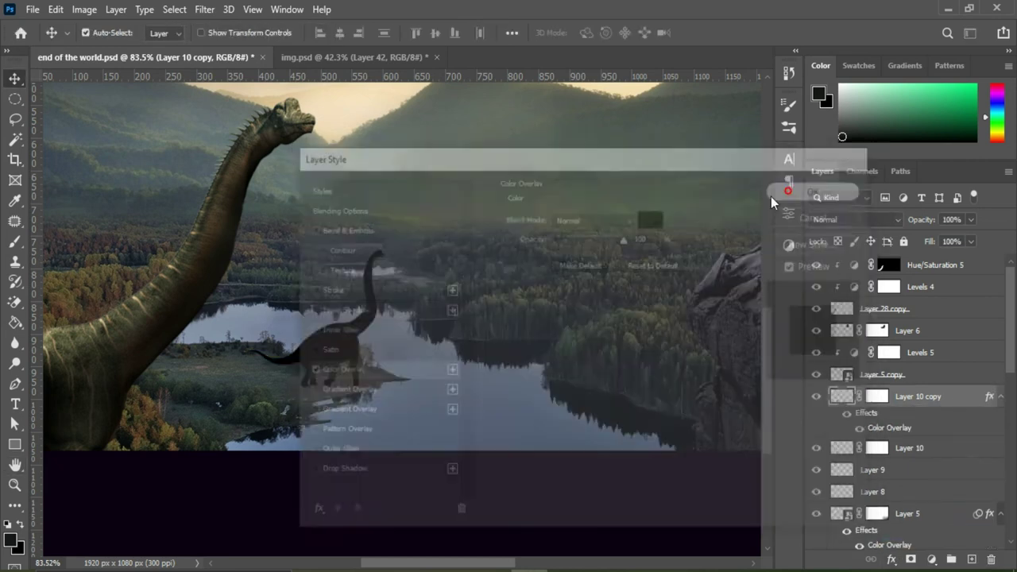
{"action": "key", "text": "ctrl+bracketleft"}
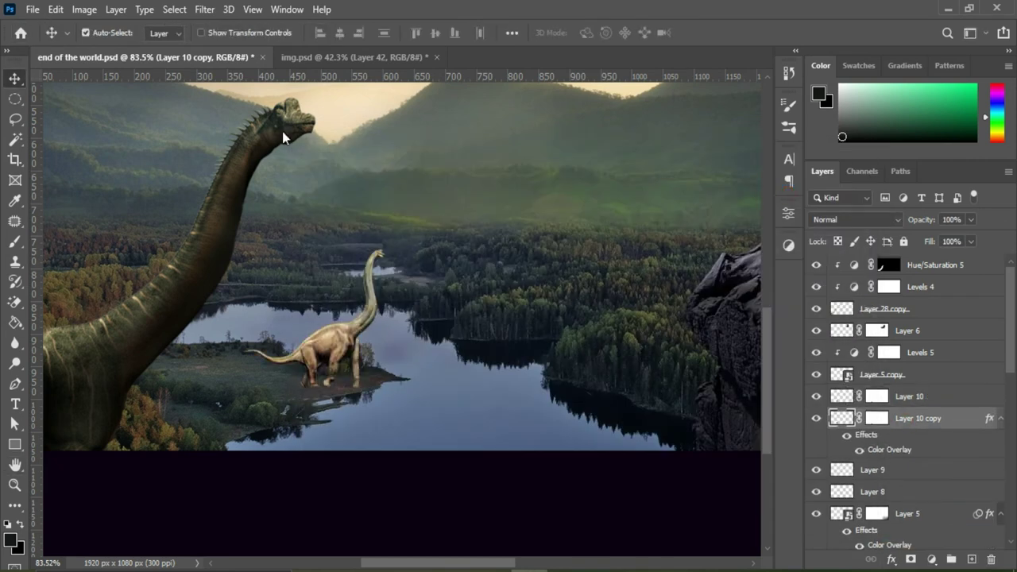
{"action": "right_click", "coordinate": [956, 418]}
{"action": "left_click", "coordinate": [822, 216]}
Step: Distort the copy into a shadow across the water, set Multiply with lower opacity, and add a mask
{"action": "left_click", "coordinate": [55, 8]}
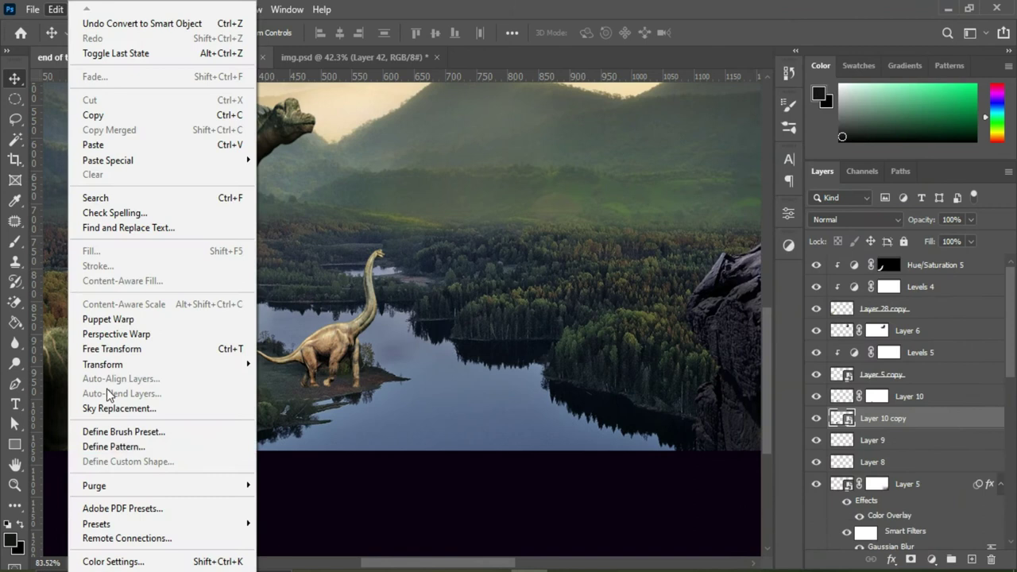
{"action": "left_click", "coordinate": [280, 174]}
{"action": "mouse_move", "coordinate": [312, 246]}
{"action": "left_mouse_down"}
{"action": "mouse_move", "coordinate": [329, 447]}
{"action": "mouse_move", "coordinate": [410, 443]}
{"action": "left_mouse_up"}
{"action": "left_click_drag", "start_coordinate": [384, 390], "coordinate": [385, 387]}
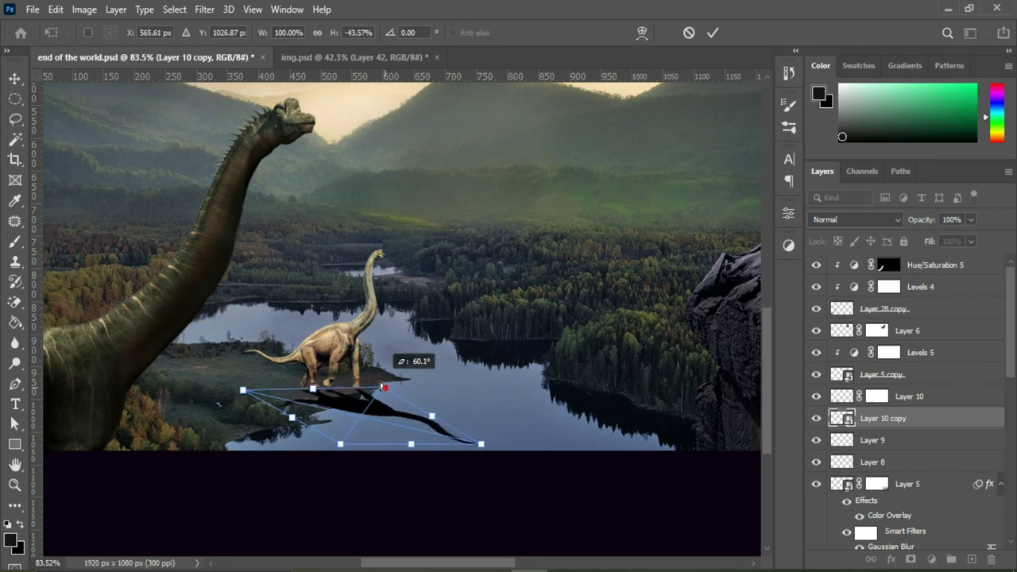
{"action": "left_click", "coordinate": [712, 33]}
{"action": "left_click", "coordinate": [855, 219]}
{"action": "left_click", "coordinate": [850, 237]}
{"action": "left_click", "coordinate": [970, 219]}
{"action": "mouse_move", "coordinate": [965, 238]}
{"action": "left_mouse_down"}
{"action": "mouse_move", "coordinate": [948, 240]}
{"action": "mouse_move", "coordinate": [977, 238]}
{"action": "left_mouse_up"}
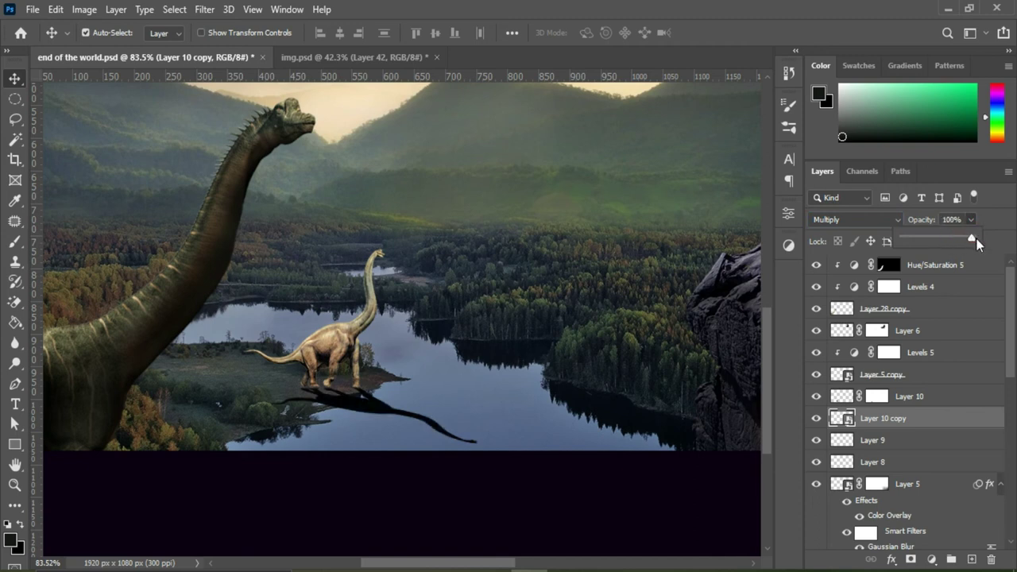
{"action": "left_click", "coordinate": [910, 559]}
Step: Choose a 50 px Soft Round brush and lighten the shadow along its length on the mask
{"action": "key", "text": "b"}
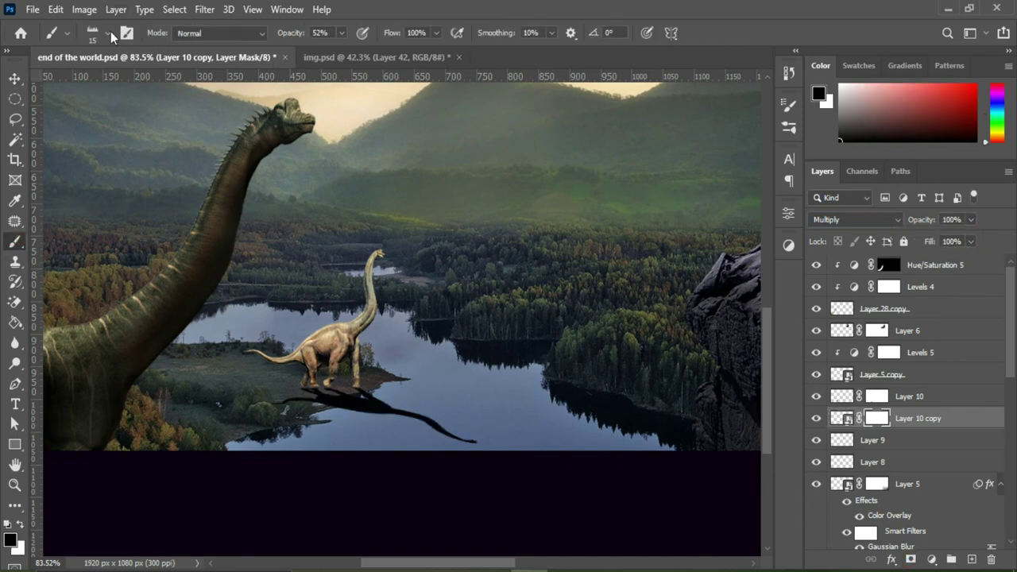
{"action": "left_click", "coordinate": [110, 31]}
{"action": "left_click_drag", "start_coordinate": [181, 265], "coordinate": [183, 204]}
{"action": "left_click", "coordinate": [35, 201]}
{"action": "left_click", "coordinate": [38, 236]}
{"action": "left_click", "coordinate": [419, 7]}
{"action": "key", "text": "bracketright"}
{"action": "key", "text": "bracketright"}
{"action": "key", "text": "bracketright"}
{"action": "mouse_move", "coordinate": [514, 486]}
{"action": "left_mouse_down"}
{"action": "mouse_move", "coordinate": [413, 465]}
{"action": "mouse_move", "coordinate": [357, 437]}
{"action": "mouse_move", "coordinate": [257, 465]}
{"action": "left_mouse_up"}
Step: Fade the reflection on the water at 19% opacity, then near the feet at 11%
{"action": "key", "text": "bracketright"}
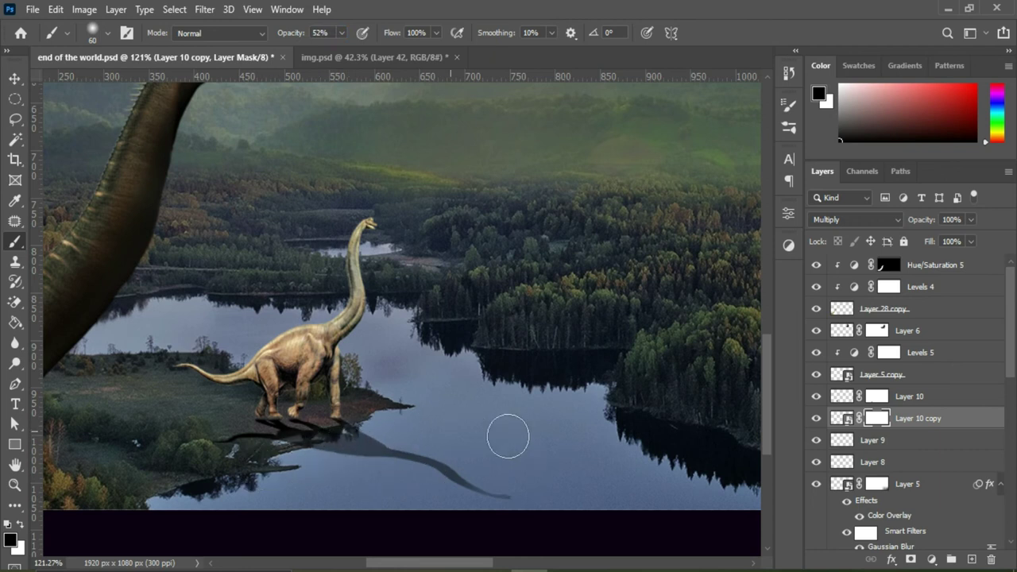
{"action": "left_click", "coordinate": [341, 33]}
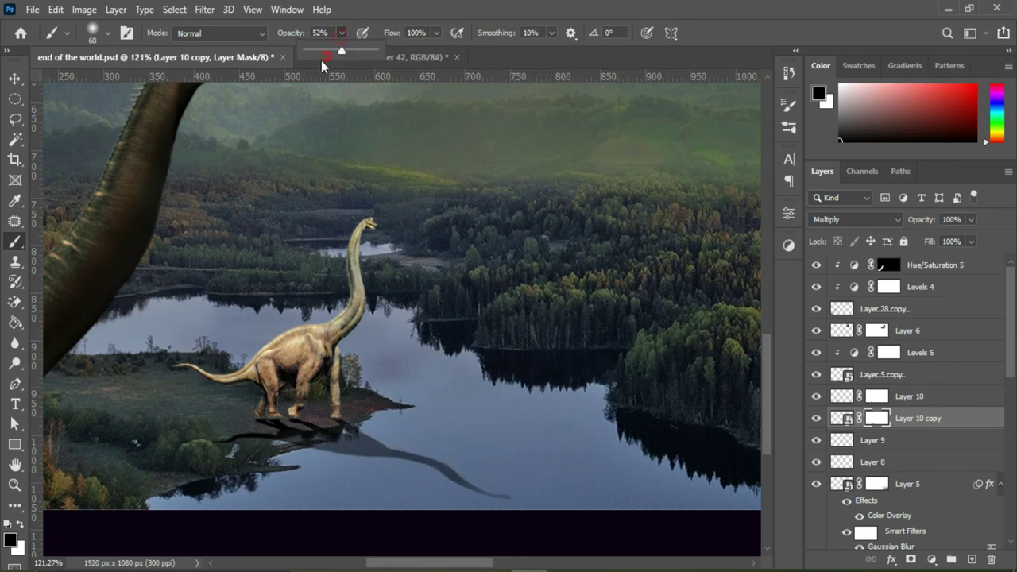
{"action": "left_click", "coordinate": [477, 463]}
{"action": "mouse_move", "coordinate": [438, 465]}
{"action": "left_mouse_down"}
{"action": "mouse_move", "coordinate": [279, 466]}
{"action": "mouse_move", "coordinate": [368, 461]}
{"action": "left_mouse_up"}
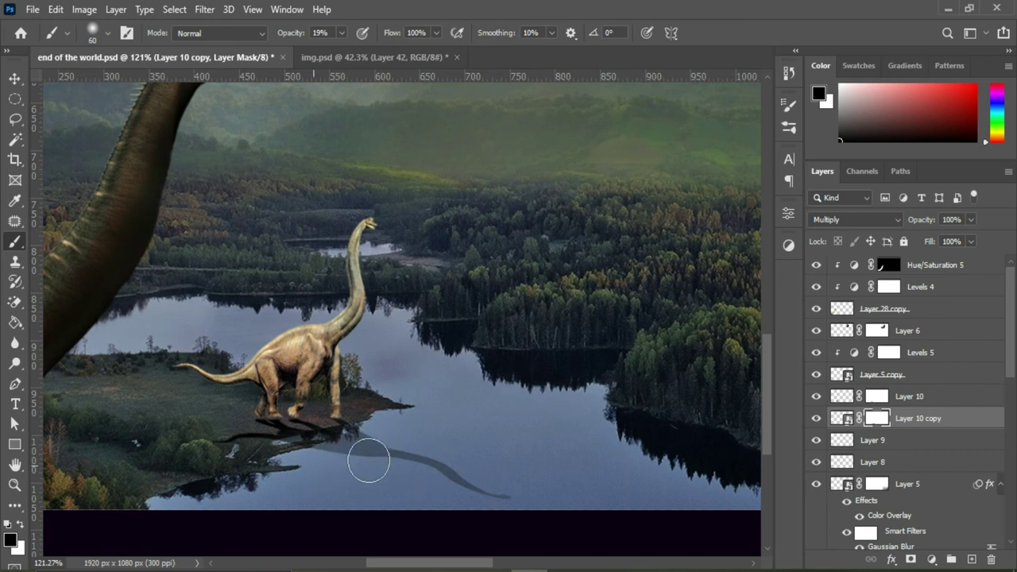
{"action": "key", "text": "1"}
{"action": "key", "text": "1"}
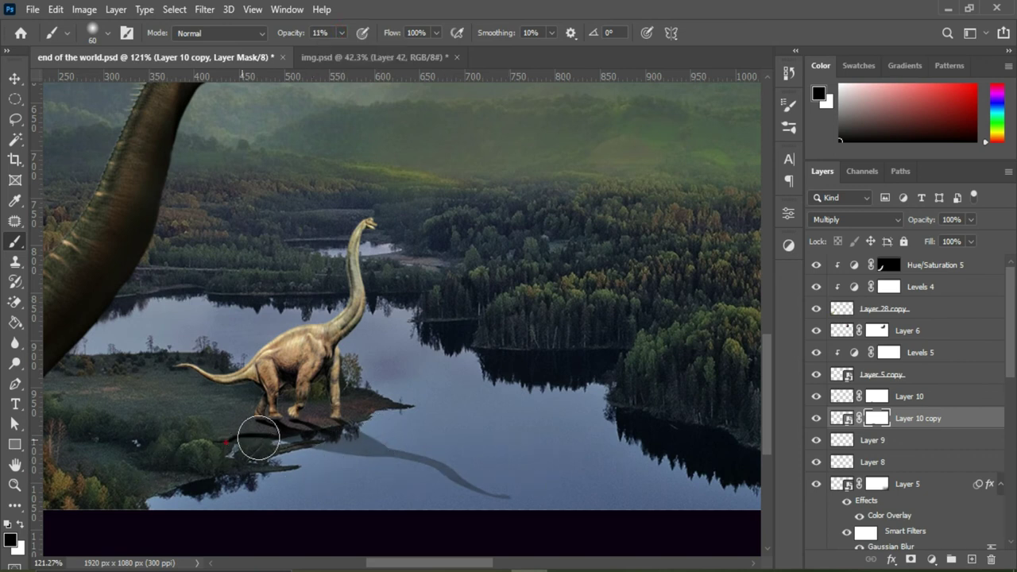
{"action": "left_click_drag", "start_coordinate": [258, 437], "coordinate": [271, 413]}
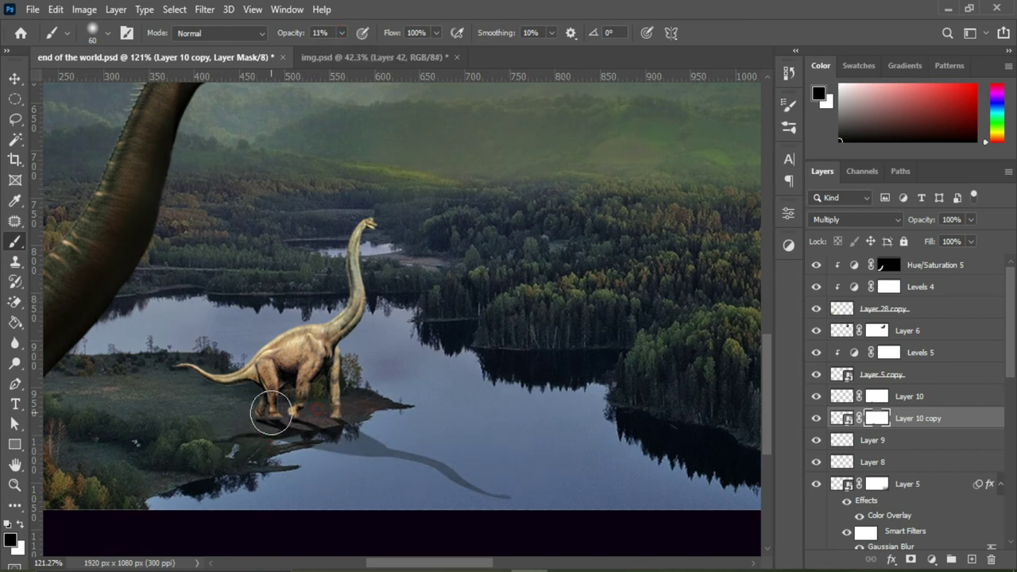
Step: Select Layer 8, fit the image in view, and add a Levels adjustment above it
{"action": "key", "text": "v"}
{"action": "left_click", "coordinate": [318, 465]}
{"action": "key", "text": "ctrl+0"}
{"action": "left_click", "coordinate": [930, 560]}
{"action": "left_click", "coordinate": [873, 345]}
Step: Set Levels 6 midtones to 0.92 and add a highlight-brightening Levels 7 above Hue/Saturation 5
{"action": "left_click_drag", "start_coordinate": [673, 371], "coordinate": [678, 371]}
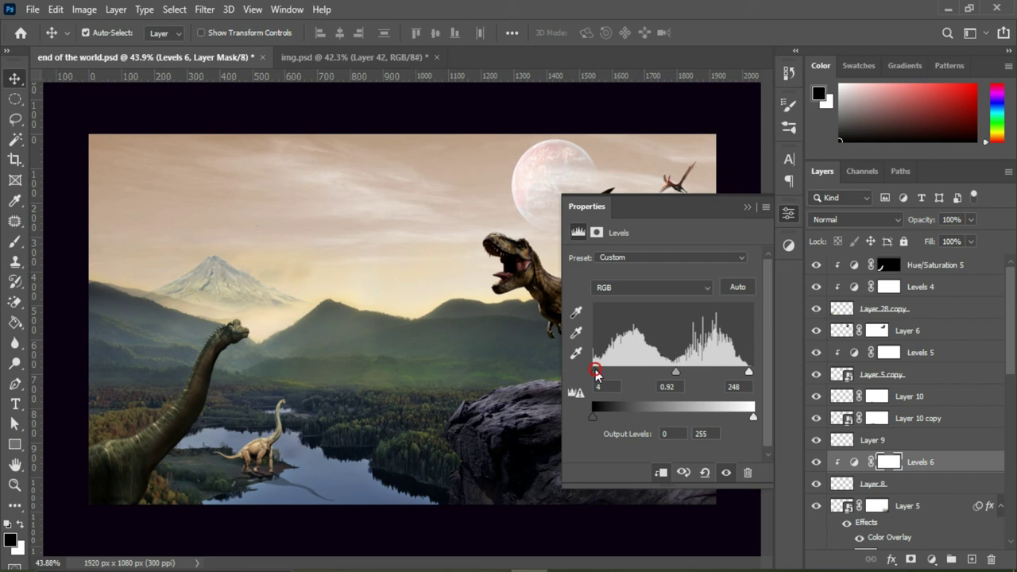
{"action": "left_click", "coordinate": [747, 206]}
{"action": "left_click", "coordinate": [942, 264]}
{"action": "left_click", "coordinate": [934, 562]}
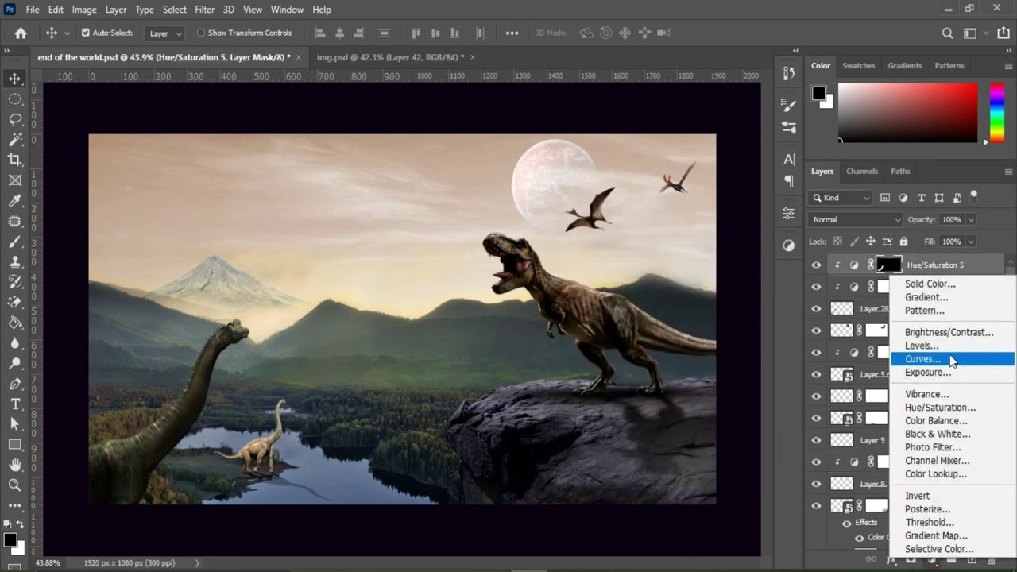
{"action": "left_click", "coordinate": [914, 345]}
{"action": "left_click_drag", "start_coordinate": [752, 372], "coordinate": [655, 372]}
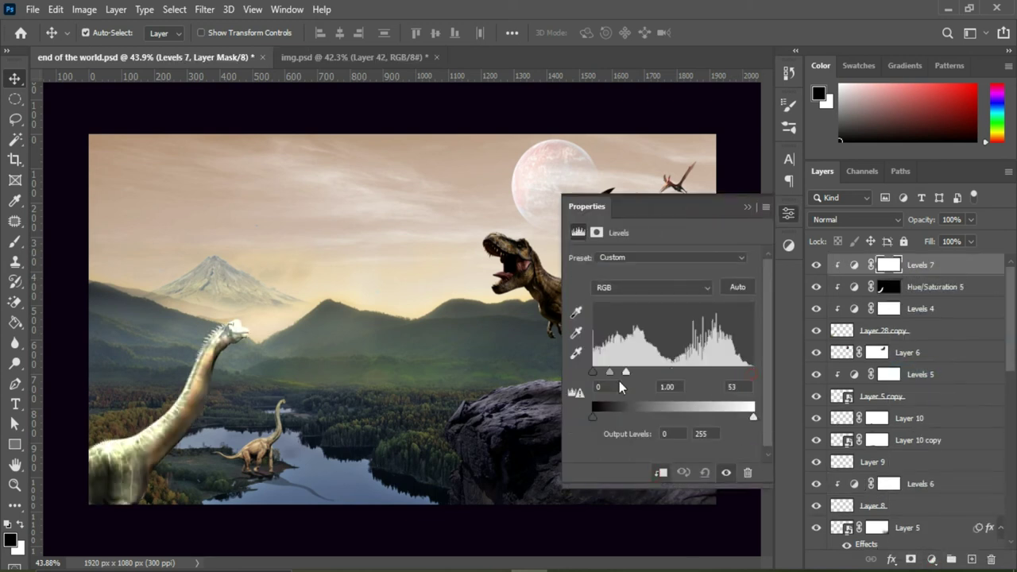
{"action": "left_click", "coordinate": [739, 206]}
Step: Invert the Levels 7 mask and paint white to brighten only the large brachiosaurus's head
{"action": "key", "text": "ctrl+i"}
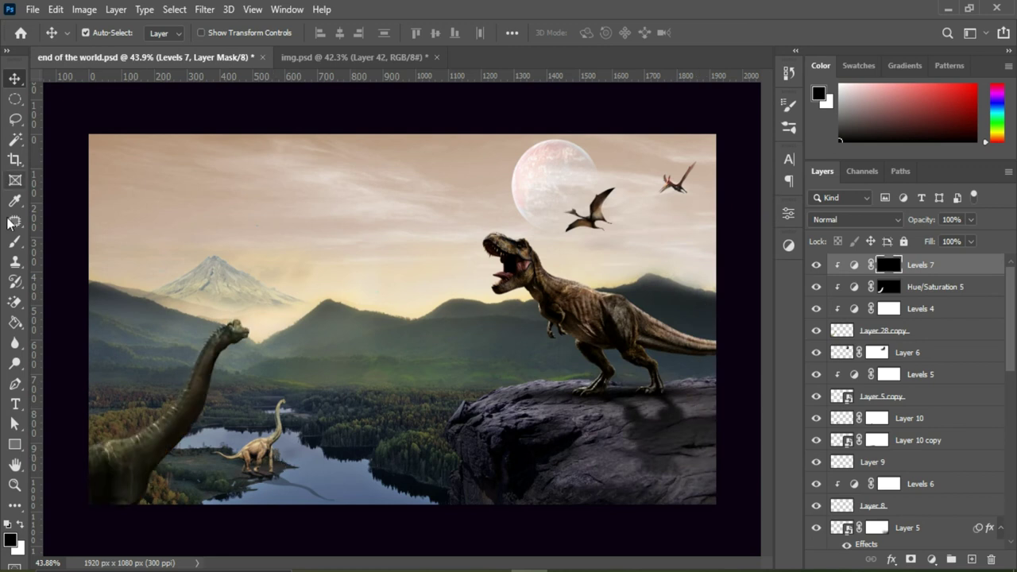
{"action": "key", "text": "b"}
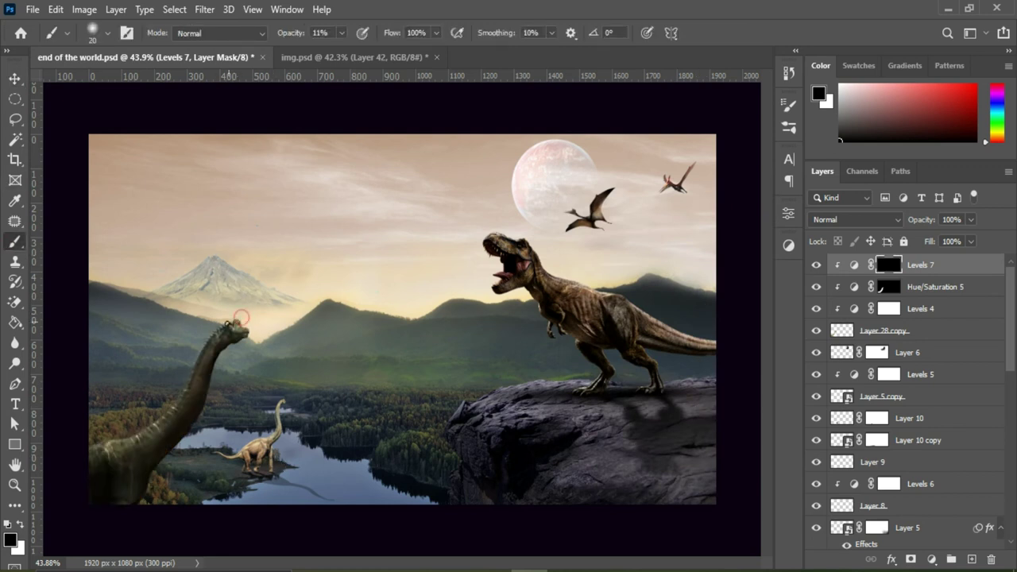
{"action": "key", "text": "x"}
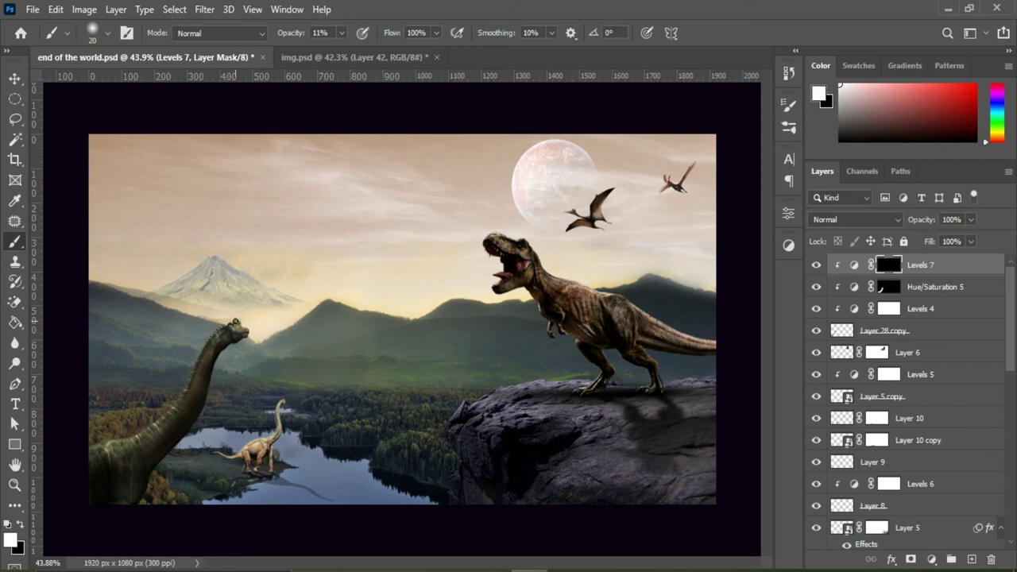
{"action": "left_click_drag", "start_coordinate": [237, 324], "coordinate": [242, 327]}
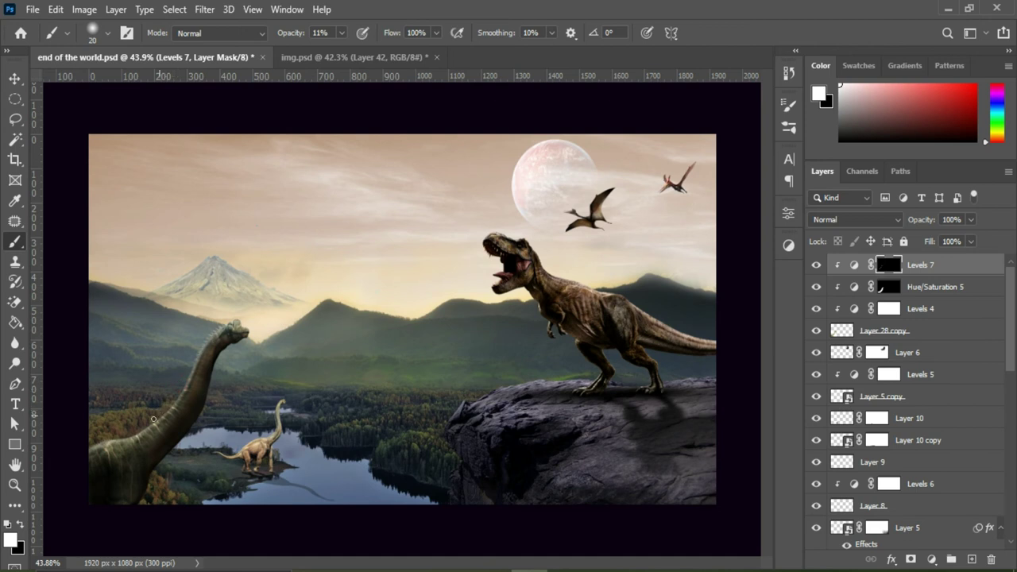
{"action": "key", "text": "x"}
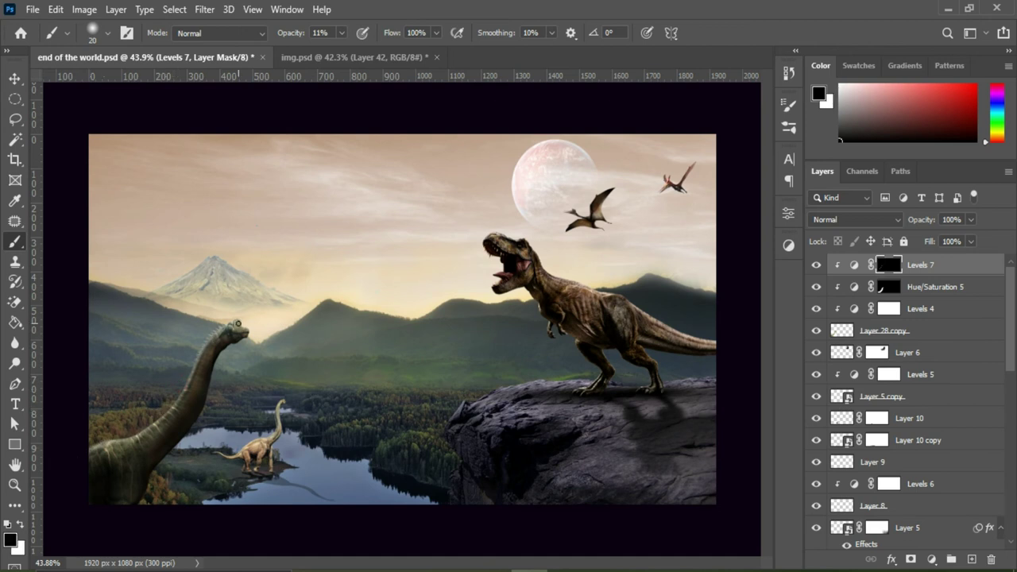
{"action": "key", "text": "alt+bracketleft"}
{"action": "key", "text": "x"}
{"action": "left_click", "coordinate": [238, 325]}
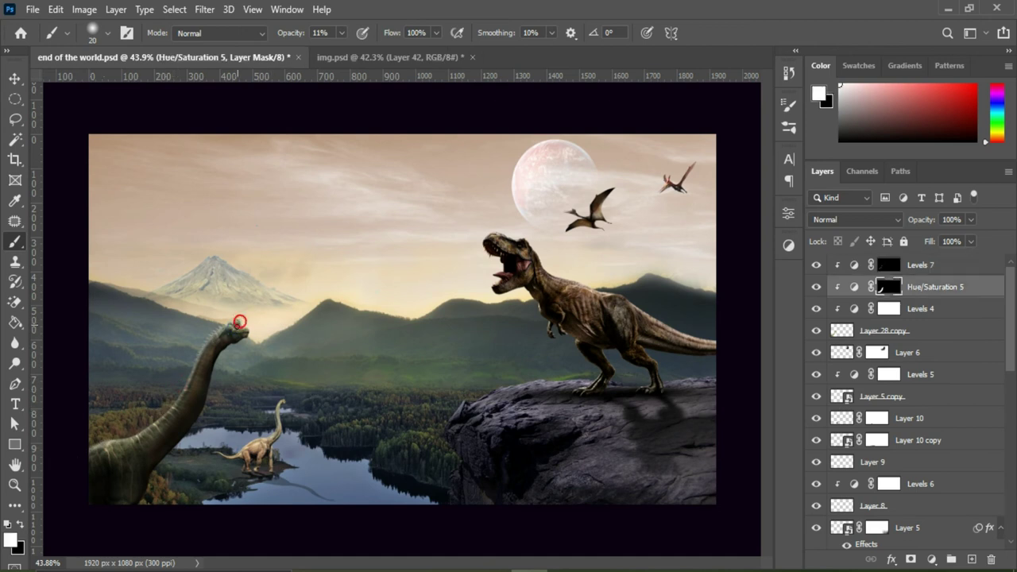
{"action": "left_click", "coordinate": [236, 322]}
{"action": "left_click", "coordinate": [234, 323]}
Step: Add a black-masked Levels 8 adjustment and set a smaller brush at full strength
{"action": "key", "text": "alt+bracketright"}
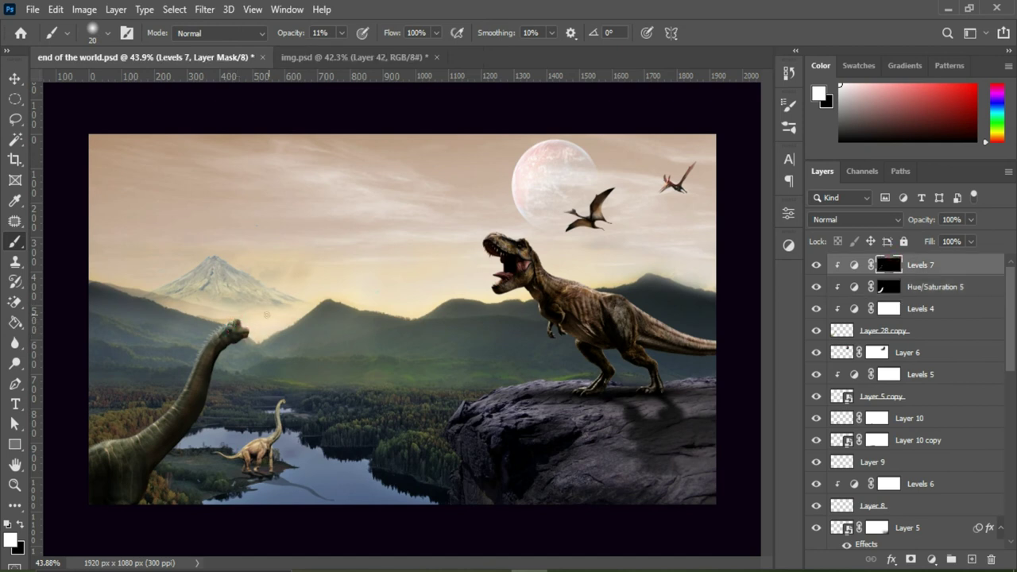
{"action": "scroll", "coordinate": [580, 195], "scroll_direction": "up", "scroll_amount": 5}
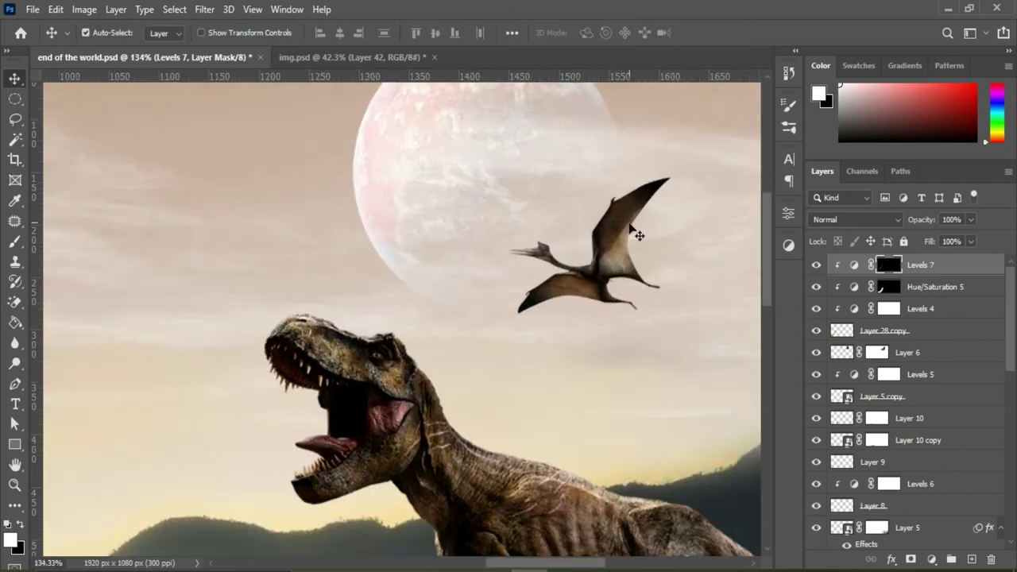
{"action": "left_click", "coordinate": [741, 209]}
{"action": "key", "text": "bracketleft"}
{"action": "key", "text": "bracketleft"}
{"action": "key", "text": "bracketleft"}
{"action": "key", "text": "0"}
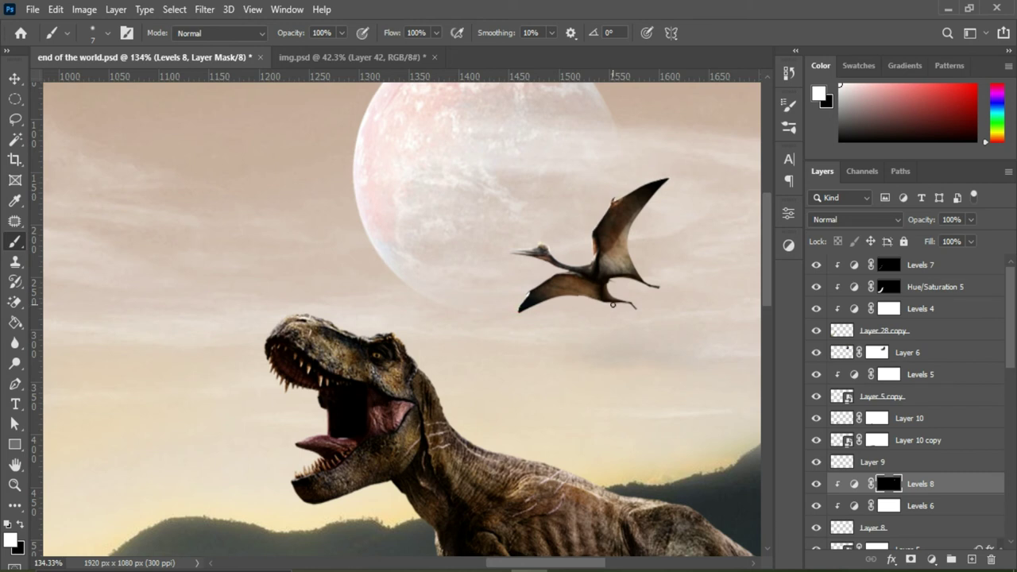
Step: Add Levels 9 above Layer 9, invert its mask, and paint it onto the far pterosaur's head
{"action": "key", "text": "v"}
{"action": "key", "text": "ctrl+0"}
{"action": "left_click", "coordinate": [924, 347]}
{"action": "scroll", "coordinate": [413, 317], "scroll_direction": "up", "scroll_amount": 2}
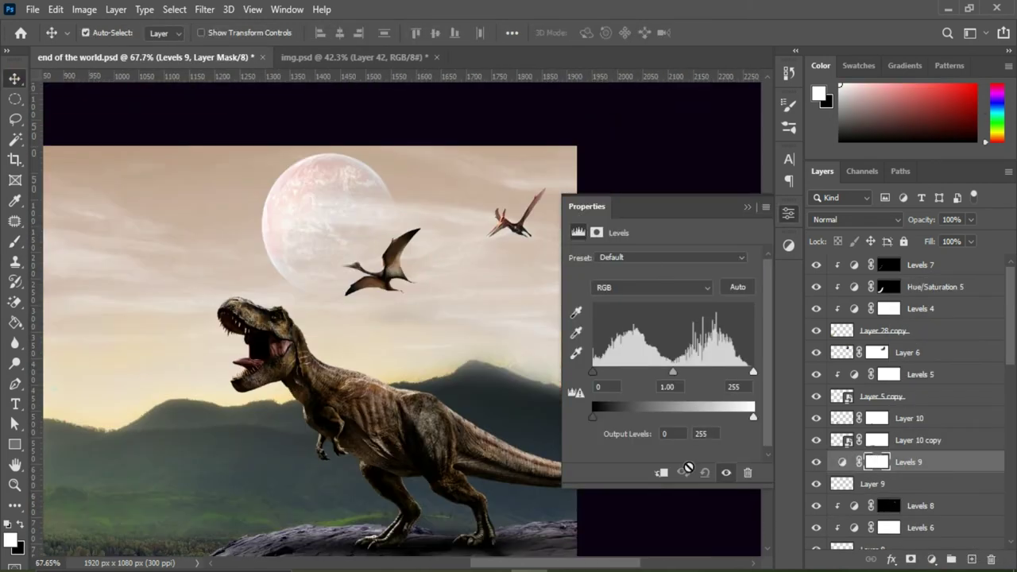
{"action": "left_click", "coordinate": [750, 206]}
{"action": "key", "text": "ctrl+i"}
{"action": "scroll", "coordinate": [537, 206], "scroll_direction": "up", "scroll_amount": 5}
{"action": "key", "text": "b"}
{"action": "left_click", "coordinate": [415, 231]}
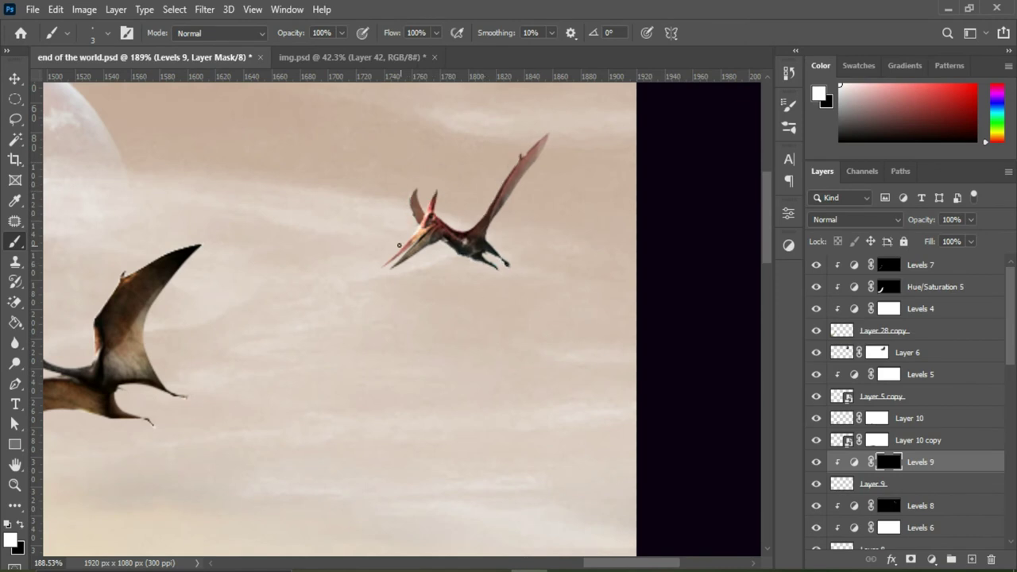
{"action": "key", "text": "x"}
{"action": "key", "text": "ctrl+0"}
Step: Add Levels 10 clipped to Layer 10 with midtones 0.80, brighter highlights, and dimmed output
{"action": "key", "text": "v"}
{"action": "left_click", "coordinate": [909, 418]}
{"action": "left_click", "coordinate": [931, 561]}
{"action": "left_click", "coordinate": [862, 341]}
{"action": "left_click", "coordinate": [660, 472]}
{"action": "left_click_drag", "start_coordinate": [673, 372], "coordinate": [685, 374]}
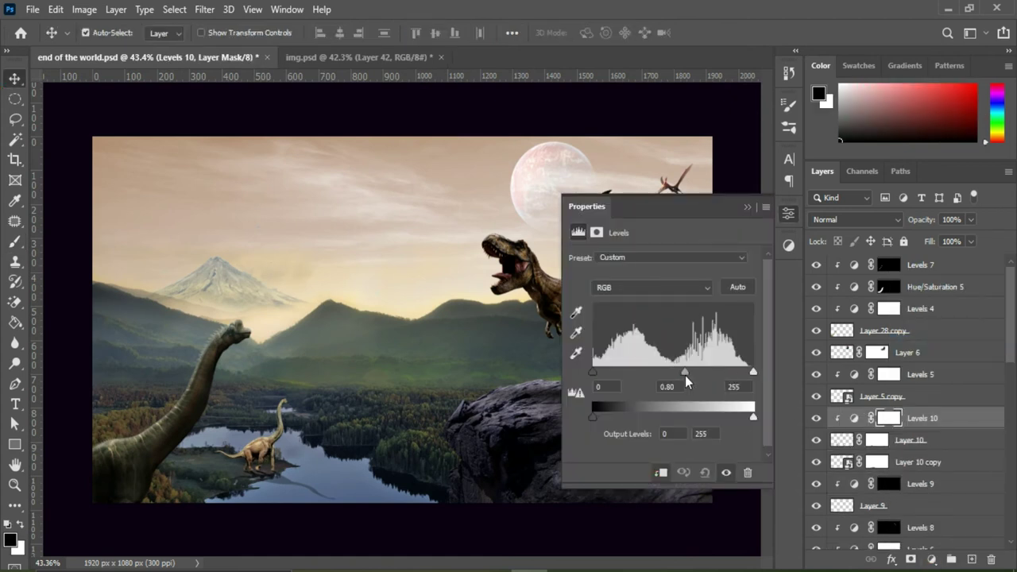
{"action": "left_click_drag", "start_coordinate": [753, 371], "coordinate": [747, 373]}
{"action": "left_click_drag", "start_coordinate": [753, 421], "coordinate": [642, 423]}
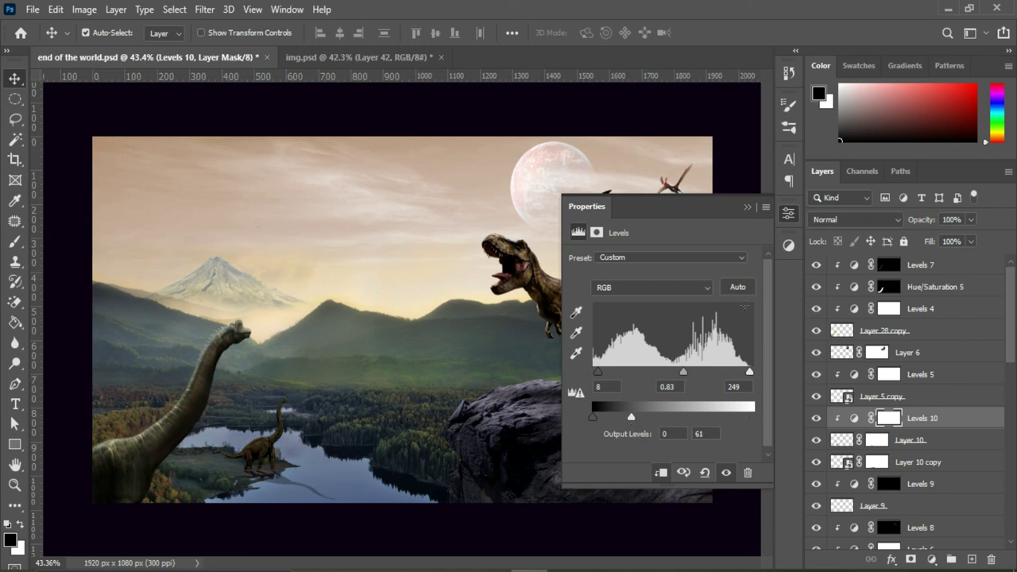
{"action": "left_click", "coordinate": [746, 207]}
Step: Invert the Levels 10 mask and paint it in at 27% then 11% opacity with a 25 px brush
{"action": "key", "text": "ctrl+i"}
{"action": "scroll", "coordinate": [271, 413], "scroll_direction": "up", "scroll_amount": 2}
{"action": "key", "text": "b"}
{"action": "scroll", "coordinate": [256, 290], "scroll_direction": "up", "scroll_amount": 2}
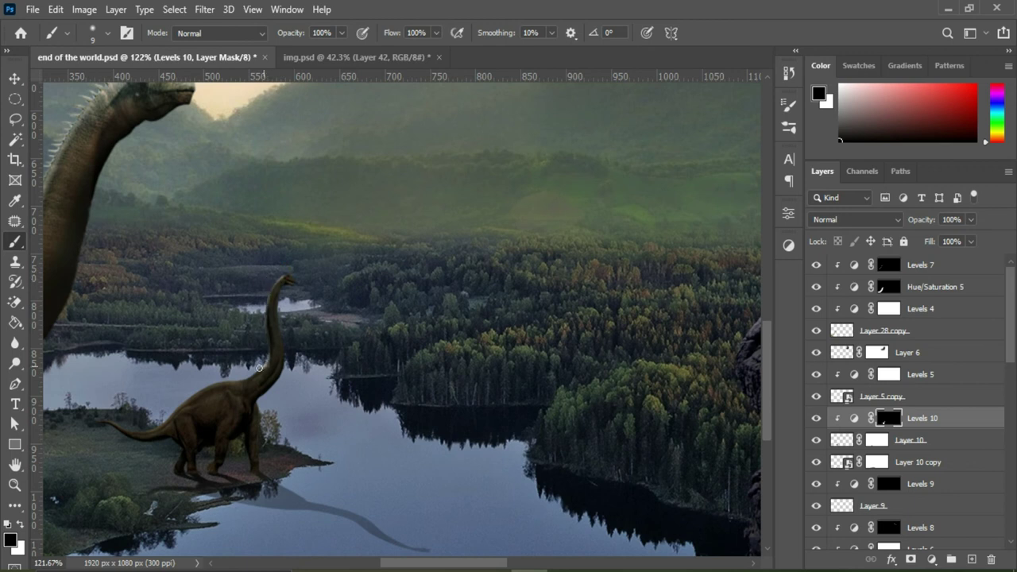
{"action": "key", "text": "x"}
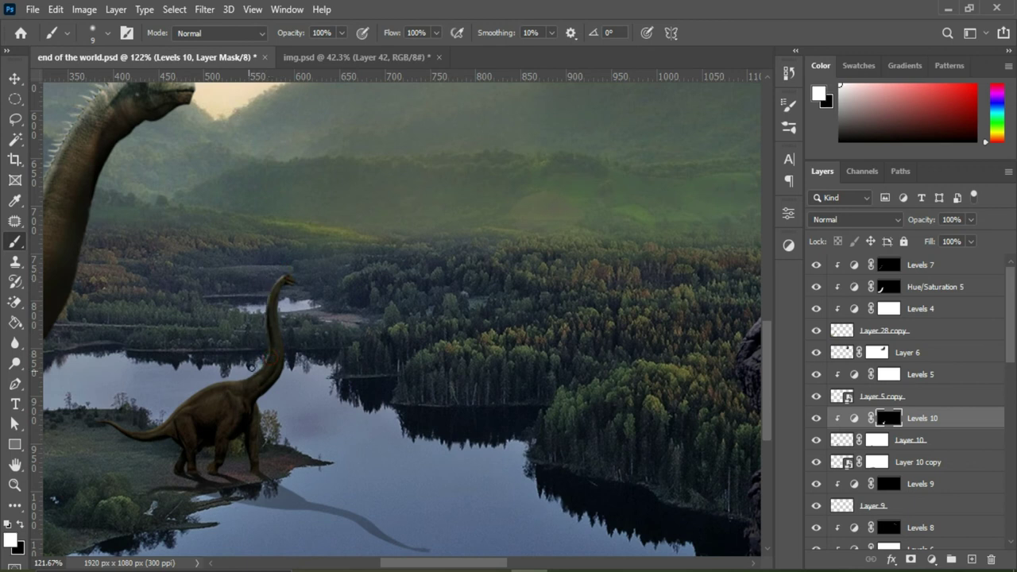
{"action": "key", "text": "x"}
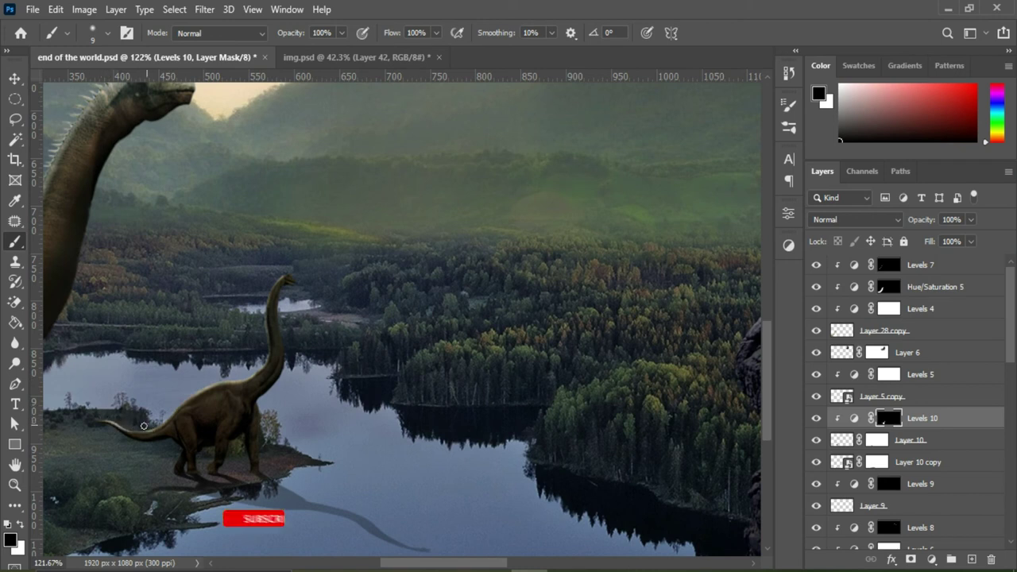
{"action": "key", "text": "x"}
{"action": "left_click_drag", "start_coordinate": [341, 32], "coordinate": [292, 68]}
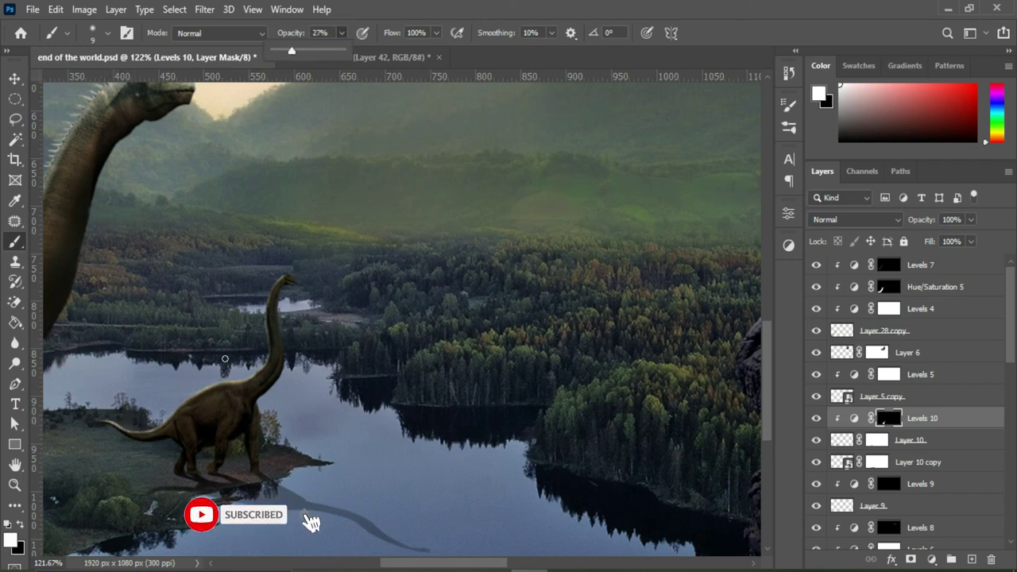
{"action": "key", "text": "x"}
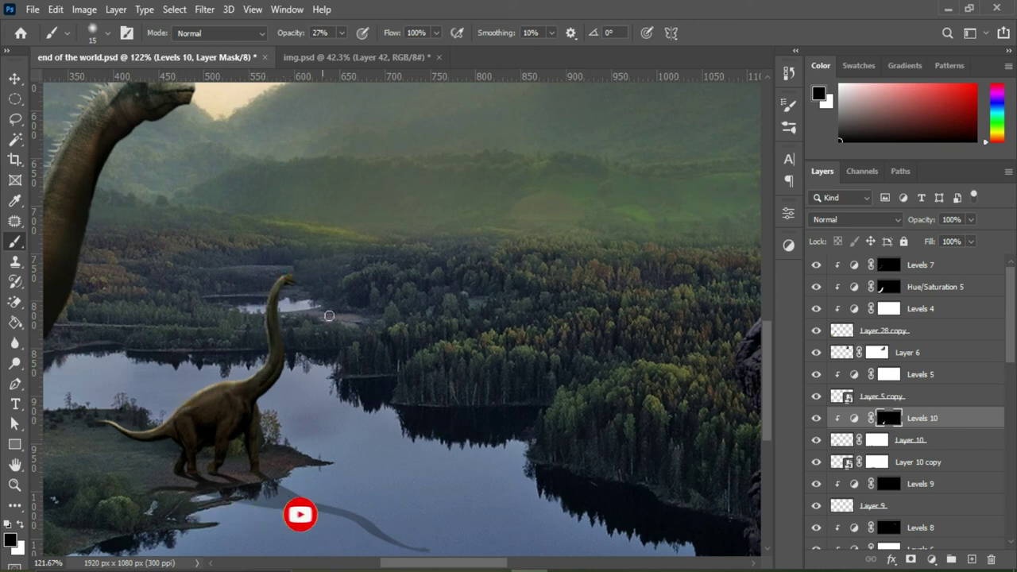
{"action": "left_click_drag", "start_coordinate": [341, 32], "coordinate": [331, 54]}
{"action": "key", "text": "bracketright"}
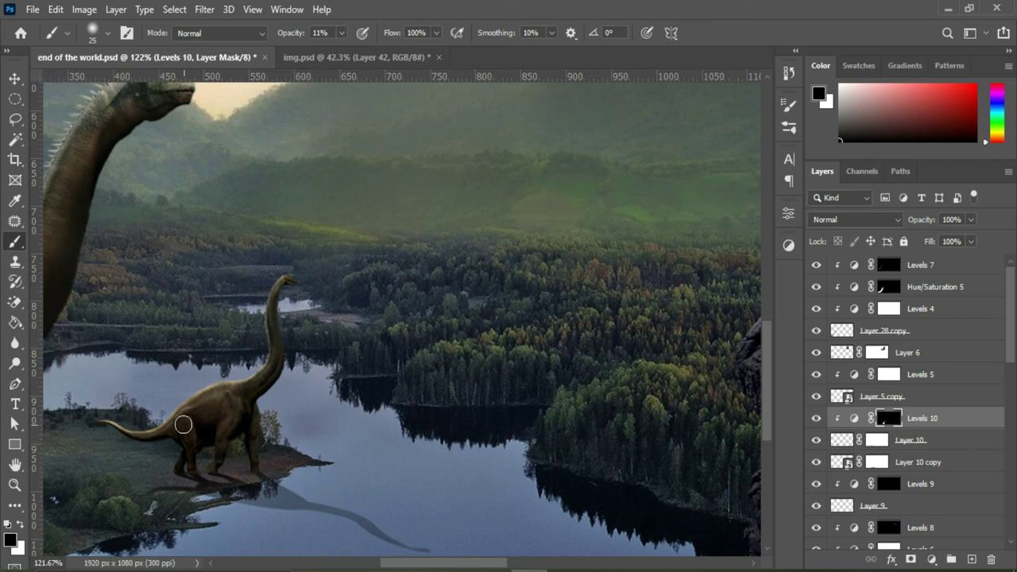
{"action": "key", "text": "x"}
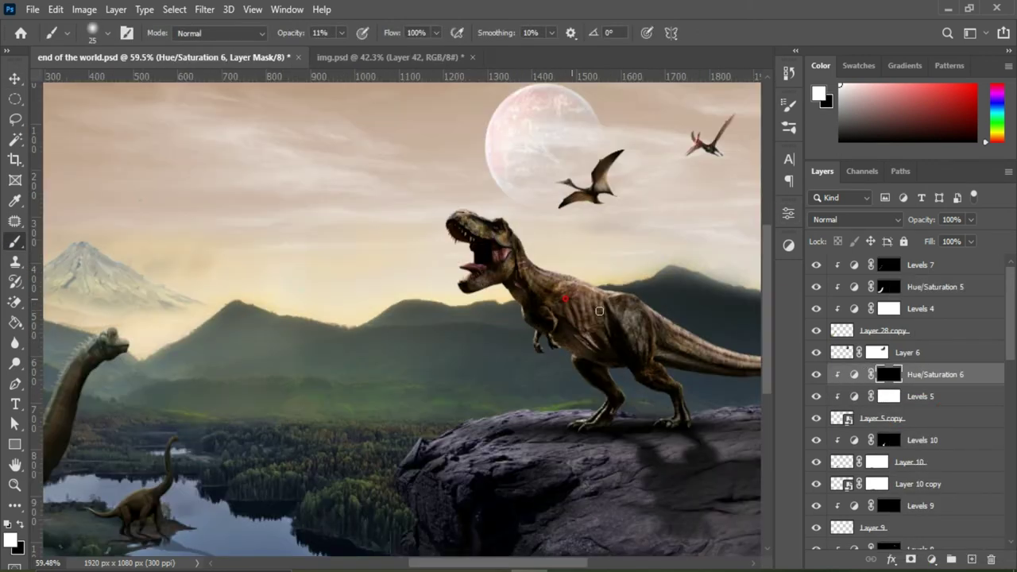
Step: Lighten the area along the T-rex's belly with a 40 px brush at 54% opacity
{"action": "key", "text": "5"}
{"action": "key", "text": "4"}
{"action": "key", "text": "bracketright"}
{"action": "key", "text": "bracketright"}
{"action": "left_click_drag", "start_coordinate": [599, 311], "coordinate": [580, 328]}
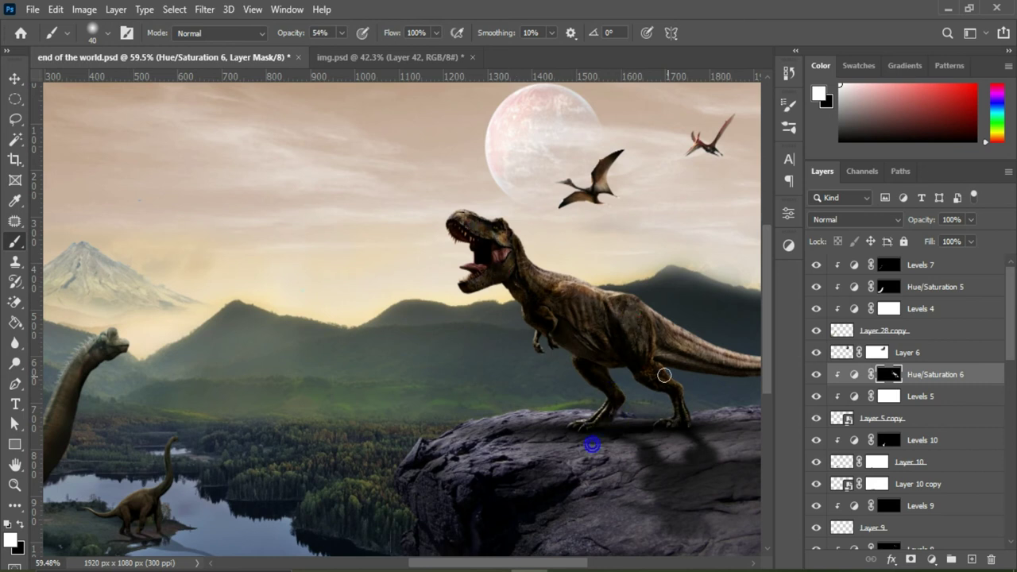
{"action": "scroll", "coordinate": [587, 429], "scroll_direction": "right", "scroll_amount": 5}
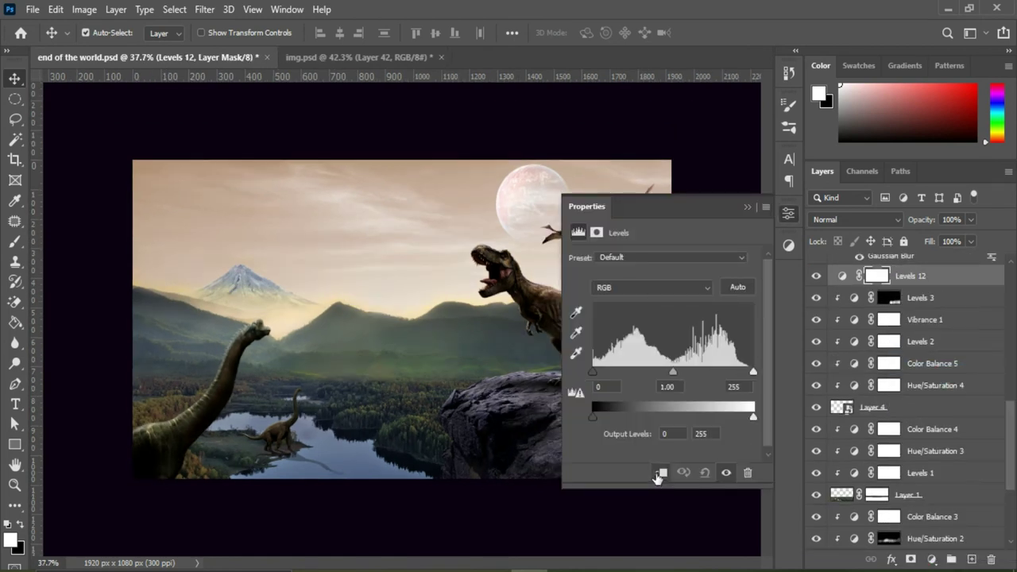
Step: Clip Levels 12 to the rock, brighten its highlights, and invert its mask to black
{"action": "left_click", "coordinate": [660, 474]}
{"action": "left_click_drag", "start_coordinate": [753, 371], "coordinate": [666, 371]}
{"action": "left_click", "coordinate": [746, 206]}
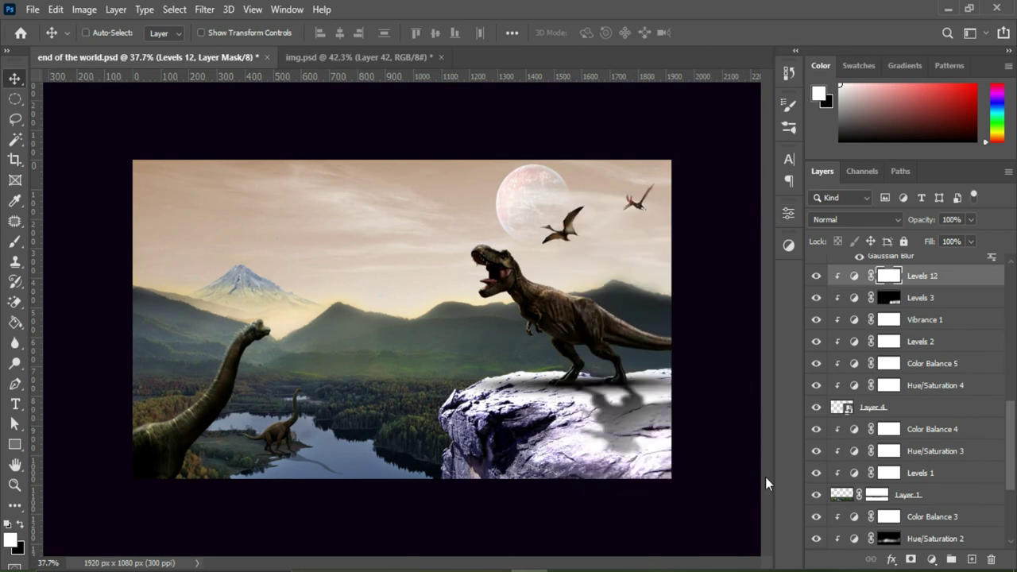
{"action": "key", "text": "ctrl+i"}
{"action": "key", "text": "b"}
Step: Paint the Levels 12 mask along the rock's left edge at 16% brush opacity
{"action": "scroll", "coordinate": [466, 467], "scroll_direction": "up", "scroll_amount": 5}
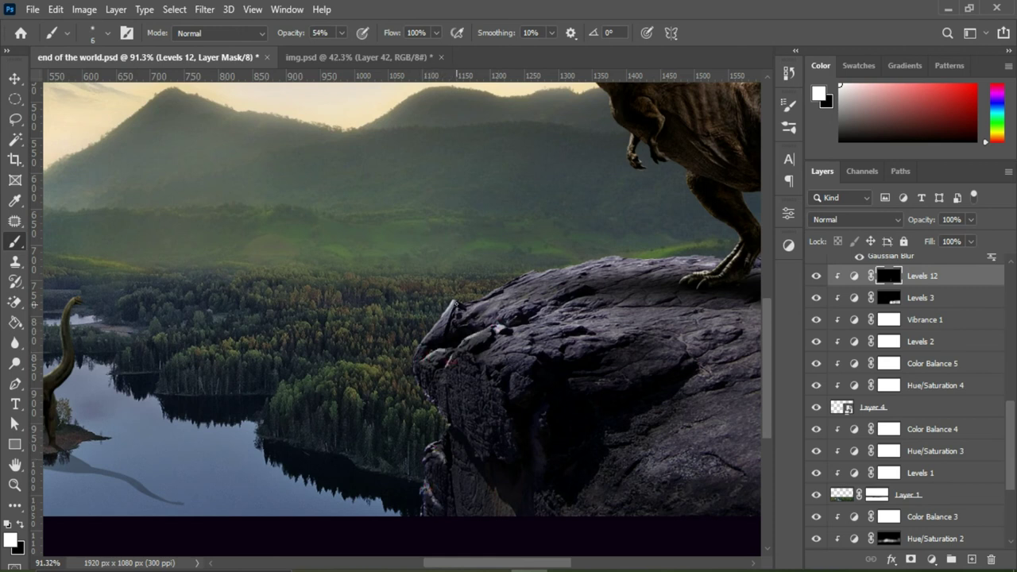
{"action": "scroll", "coordinate": [551, 435], "scroll_direction": "down", "scroll_amount": 2}
{"action": "scroll", "coordinate": [551, 435], "scroll_direction": "down", "scroll_amount": 1}
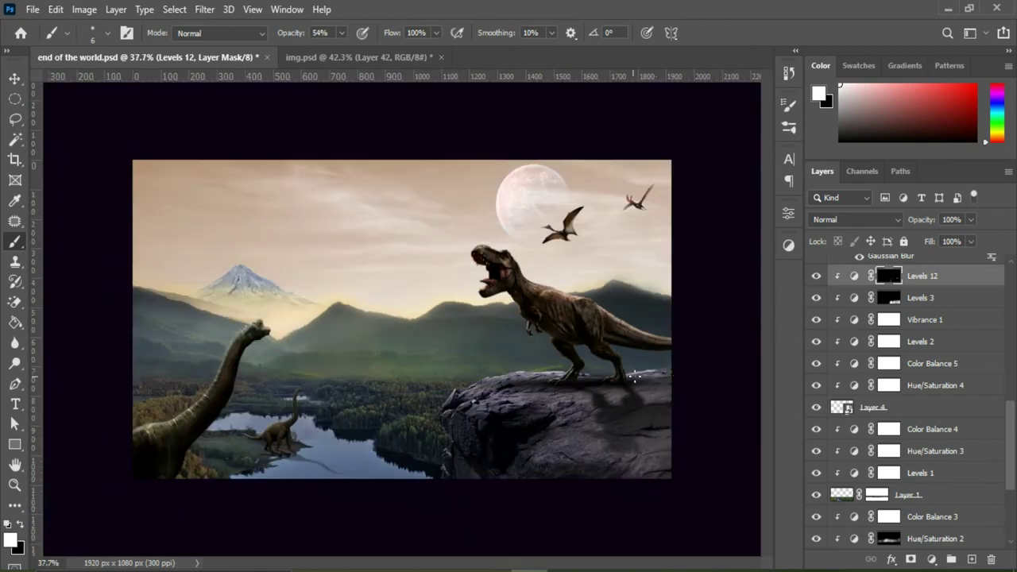
{"action": "scroll", "coordinate": [551, 435], "scroll_direction": "up", "scroll_amount": 1}
{"action": "key", "text": "1"}
{"action": "key", "text": "6"}
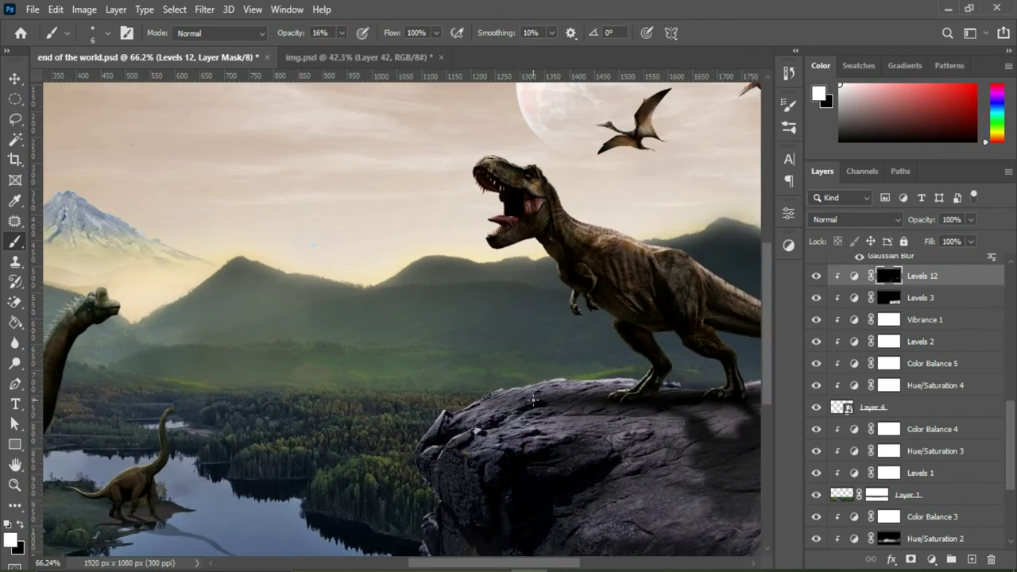
{"action": "scroll", "coordinate": [630, 509], "scroll_direction": "up", "scroll_amount": 2}
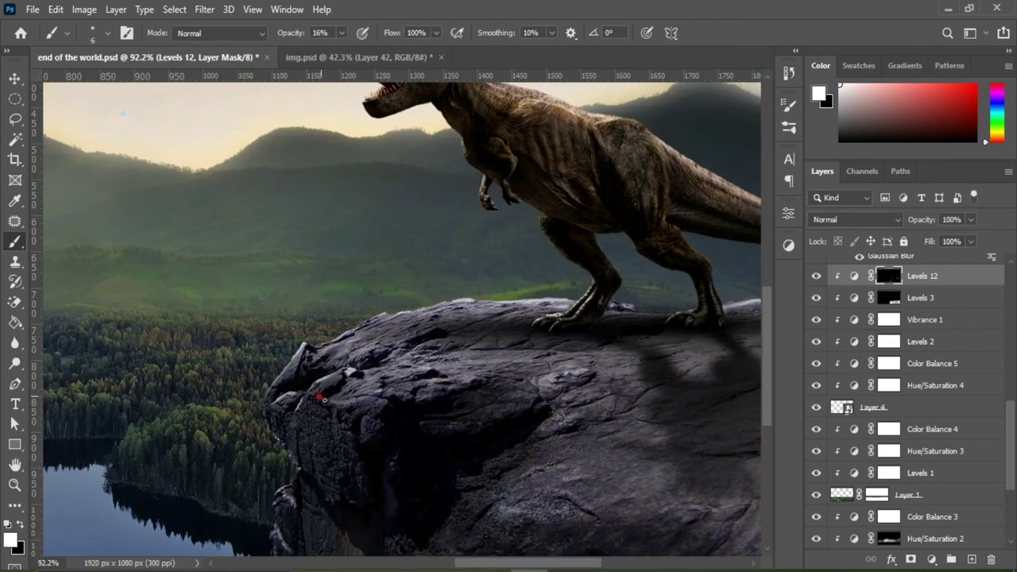
{"action": "scroll", "coordinate": [306, 441], "scroll_direction": "down", "scroll_amount": 3}
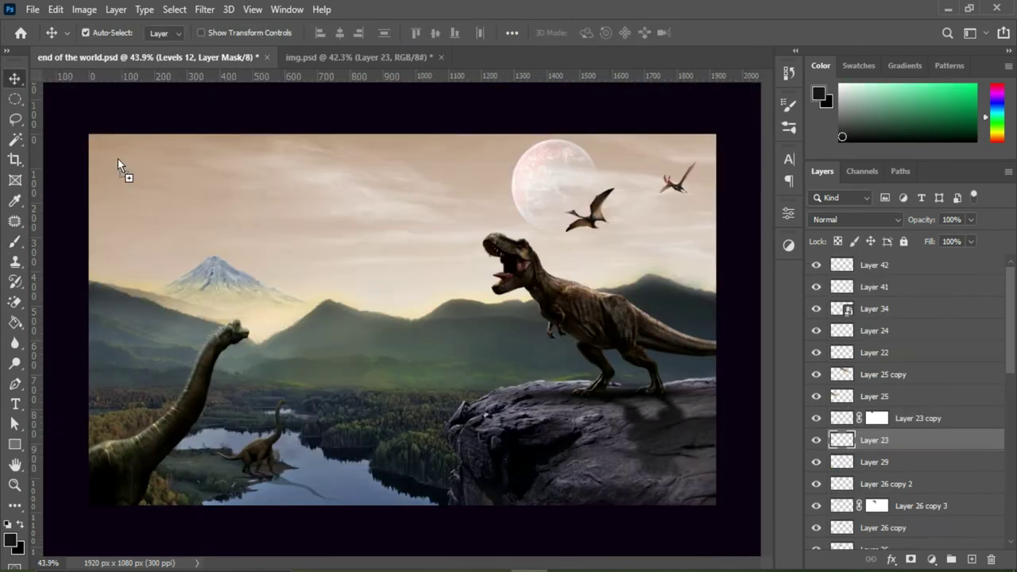
Step: Nudge the Layer 11 meteor streaks up, blend them in Lighten and tilt them -12°
{"action": "left_click_drag", "start_coordinate": [119, 171], "coordinate": [119, 164]}
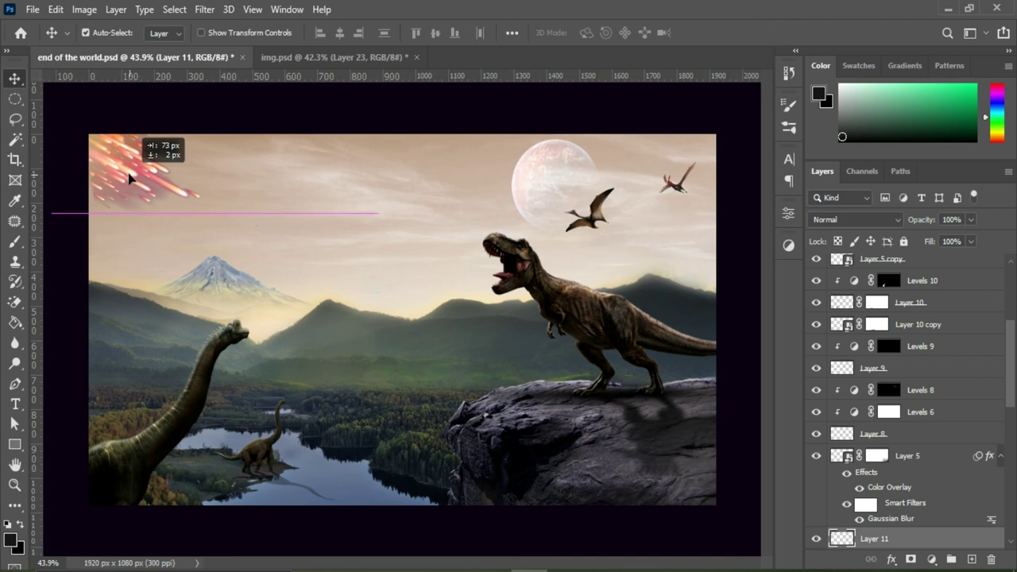
{"action": "left_click", "coordinate": [842, 219]}
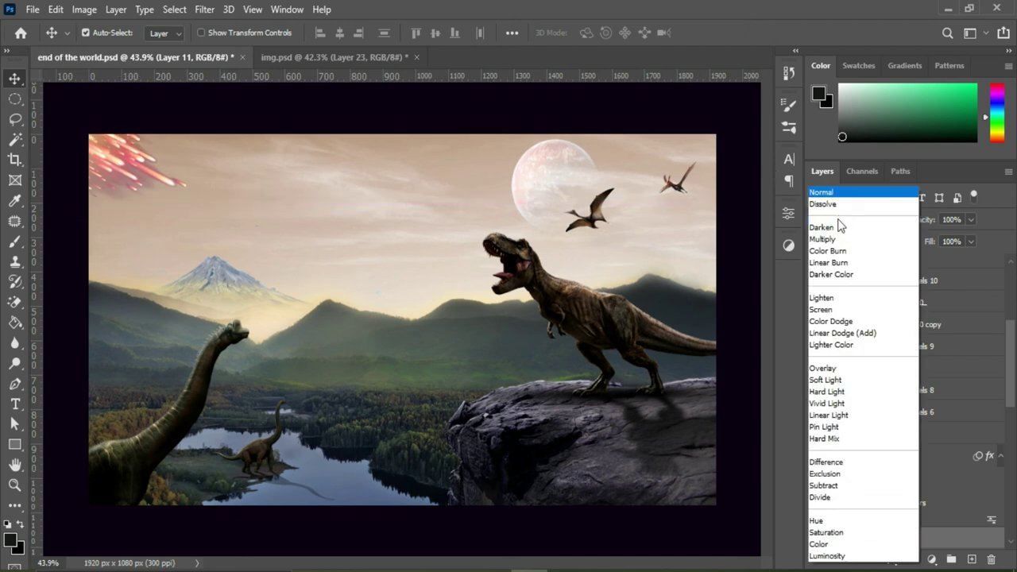
{"action": "left_click", "coordinate": [847, 298]}
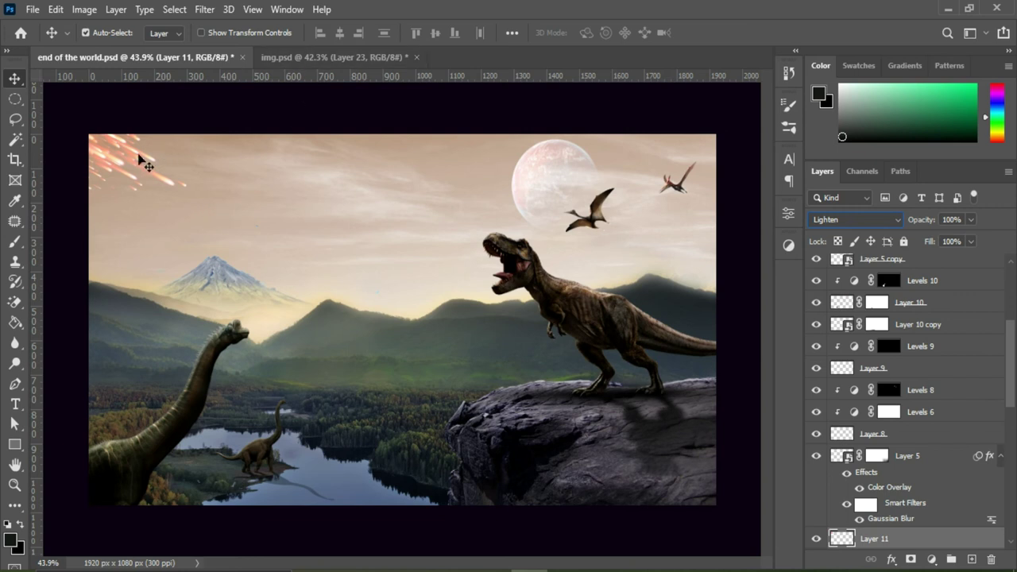
{"action": "key", "text": "ctrl+t"}
{"action": "left_click_drag", "start_coordinate": [204, 240], "coordinate": [219, 221]}
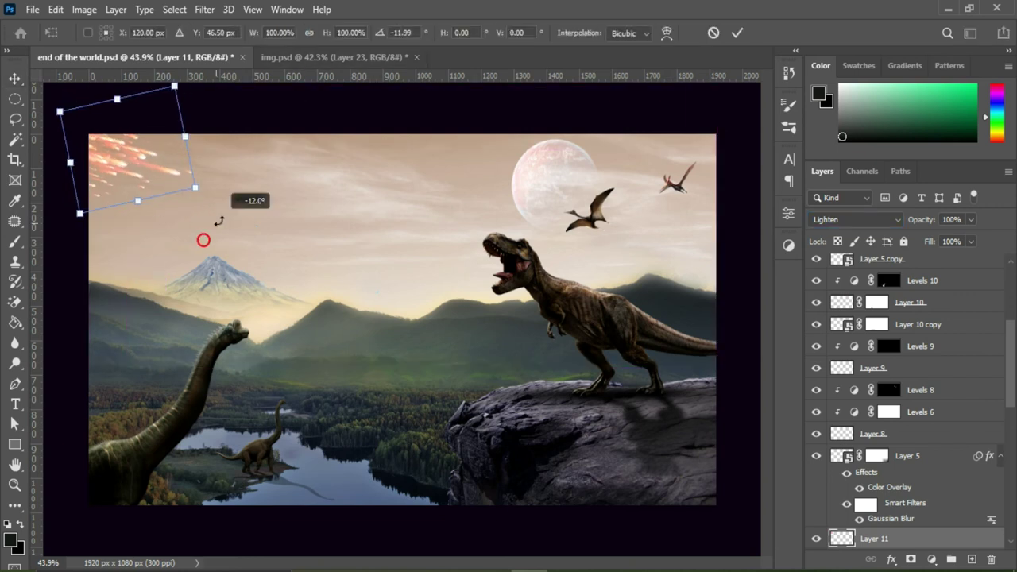
{"action": "key", "text": "Return"}
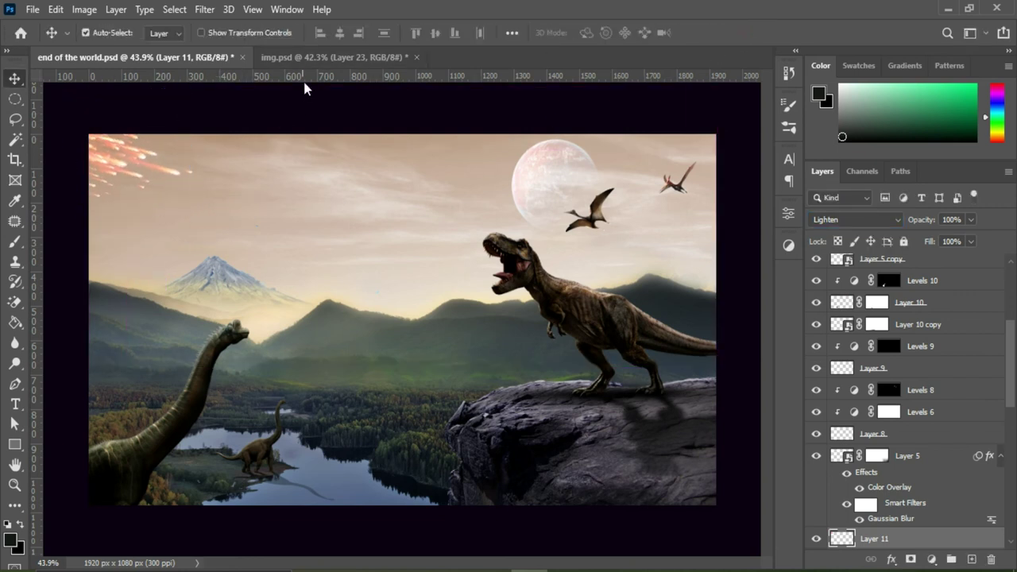
Step: Duplicate the fireball, tilt the copy about -13° and move Layer 25 copy below Layer 11
{"action": "key", "text": "ctrl+t"}
{"action": "left_click_drag", "start_coordinate": [394, 357], "coordinate": [443, 313]}
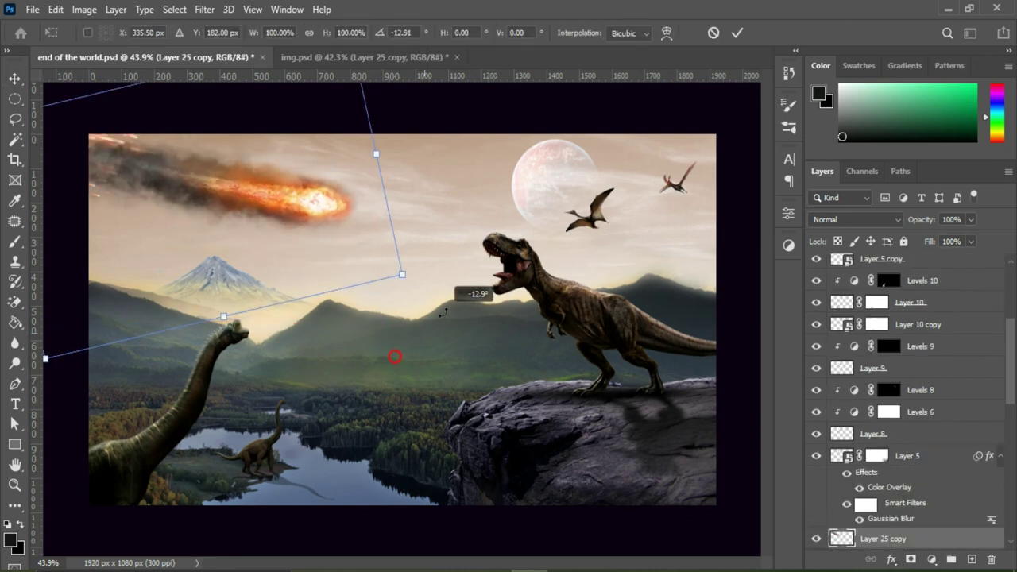
{"action": "left_click", "coordinate": [737, 32]}
{"action": "scroll", "coordinate": [945, 346], "scroll_direction": "down", "scroll_amount": 3}
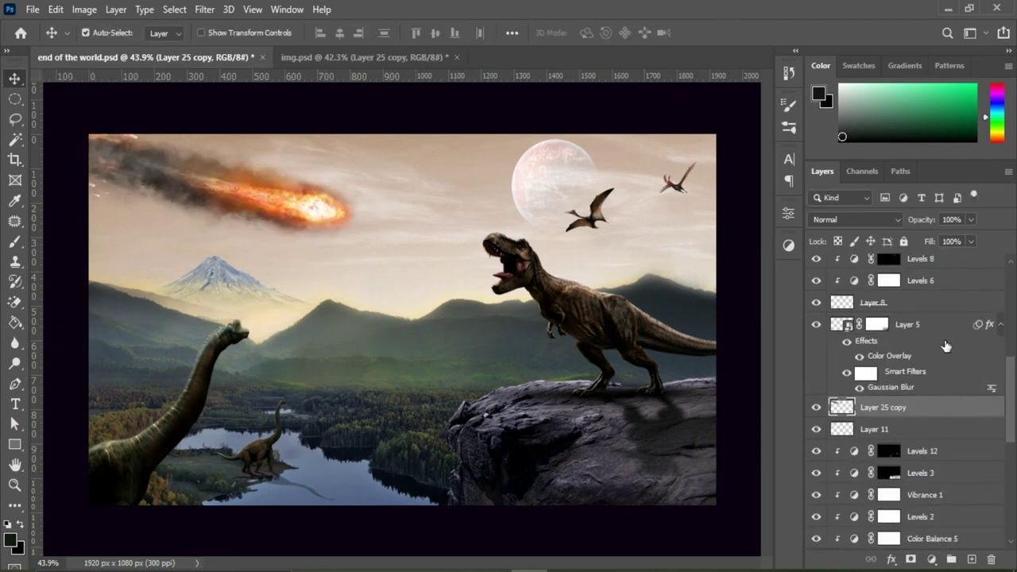
{"action": "left_click_drag", "start_coordinate": [920, 413], "coordinate": [920, 440]}
Step: Shrink the fireball to about 67% and place it high in the top-left sky
{"action": "left_click_drag", "start_coordinate": [316, 212], "coordinate": [248, 191]}
{"action": "key", "text": "ctrl+t"}
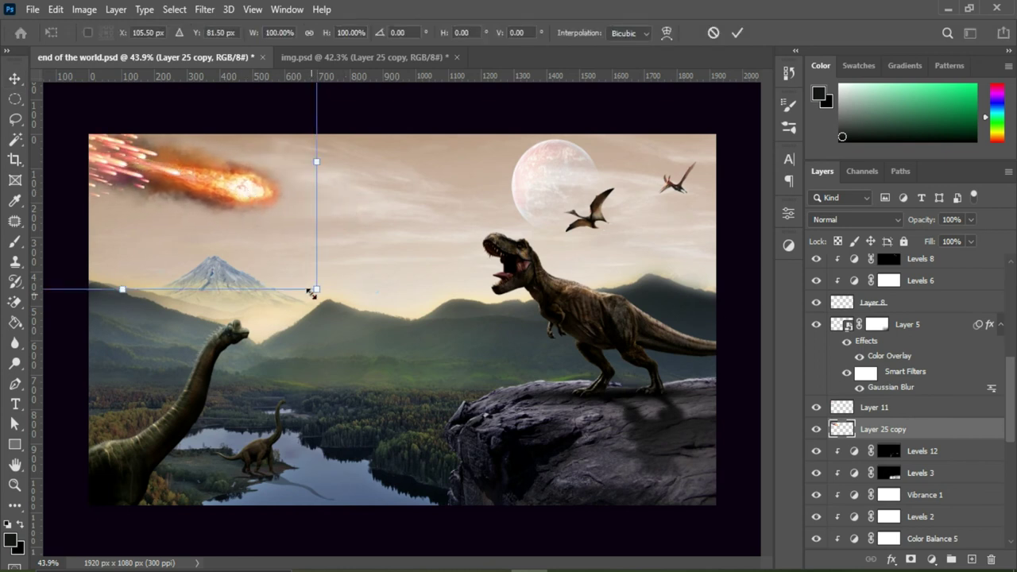
{"action": "left_click_drag", "start_coordinate": [316, 291], "coordinate": [249, 243]}
{"action": "left_click_drag", "start_coordinate": [208, 175], "coordinate": [243, 188]}
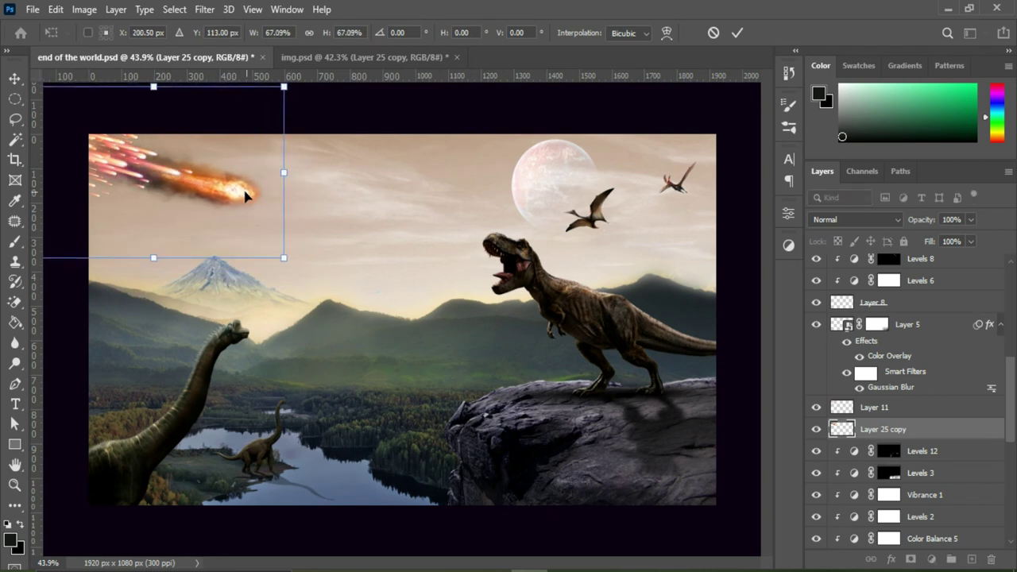
{"action": "left_click", "coordinate": [738, 31]}
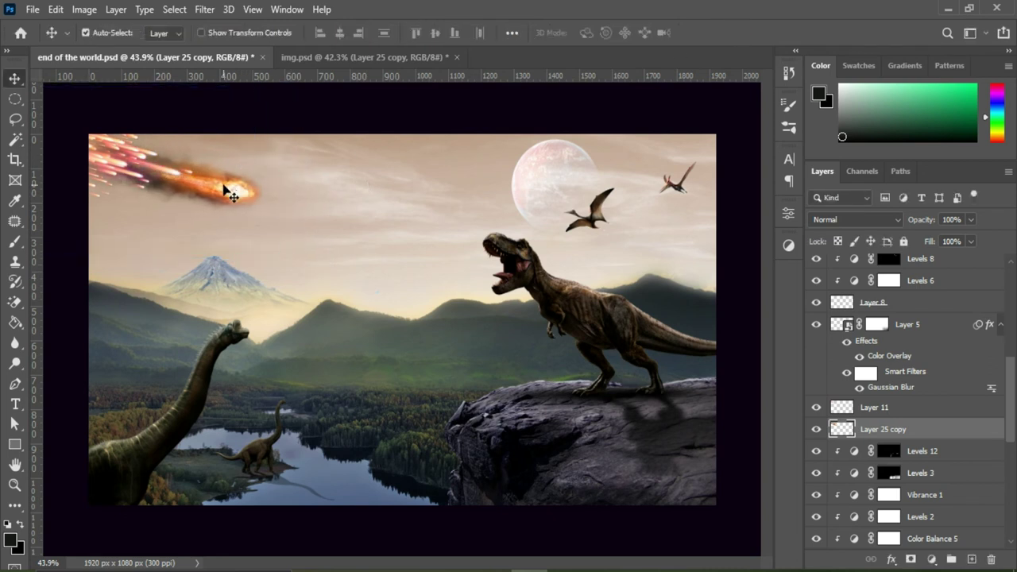
Step: Duplicate the fireball to thicken it and blend the copy in Screen mode
{"action": "key", "text": "ctrl+j"}
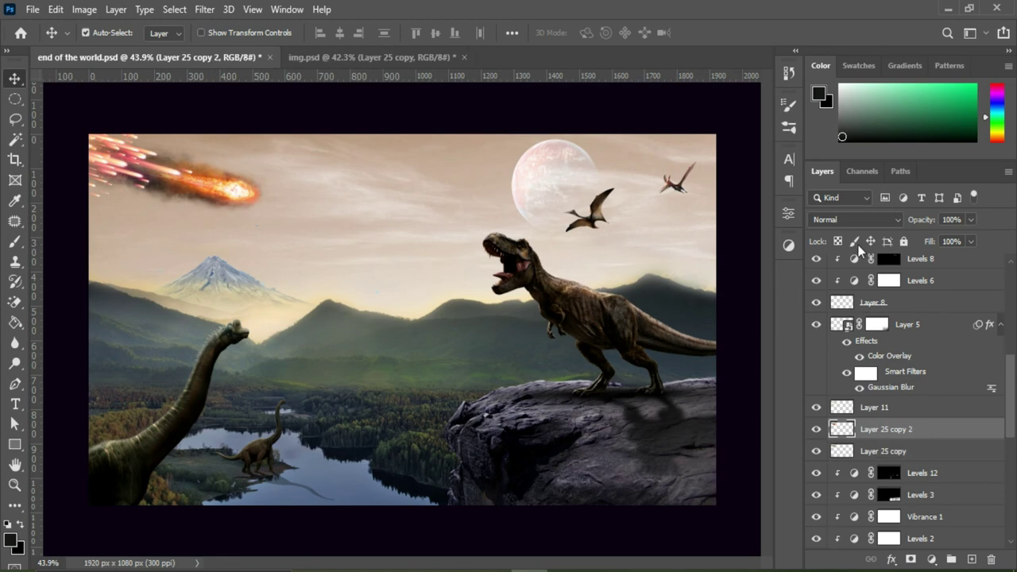
{"action": "left_click", "coordinate": [859, 219]}
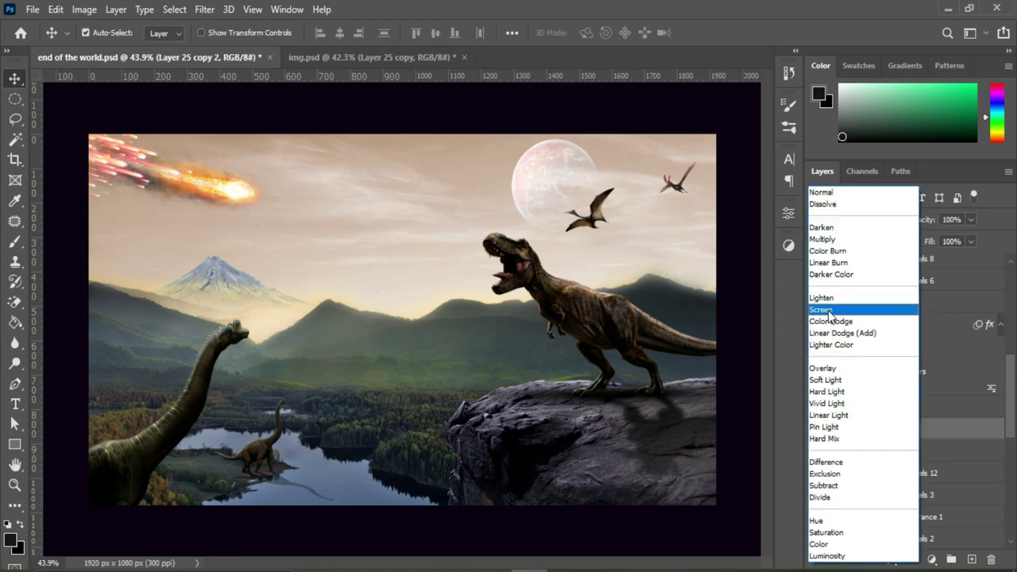
{"action": "left_click", "coordinate": [823, 310]}
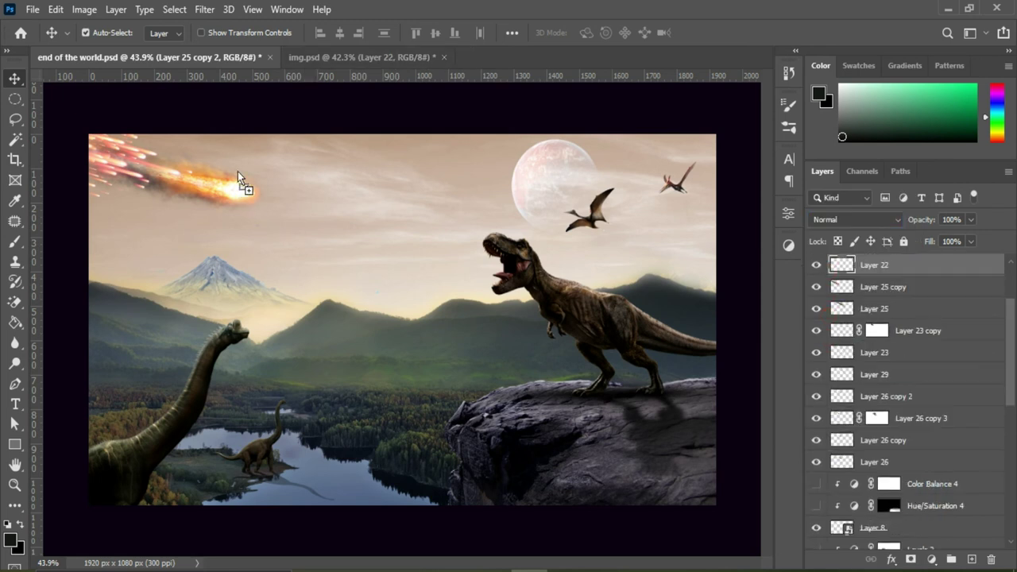
Step: Place the asteroid rock at the fireball's head in Vivid Light mode
{"action": "left_click_drag", "start_coordinate": [241, 191], "coordinate": [244, 193]}
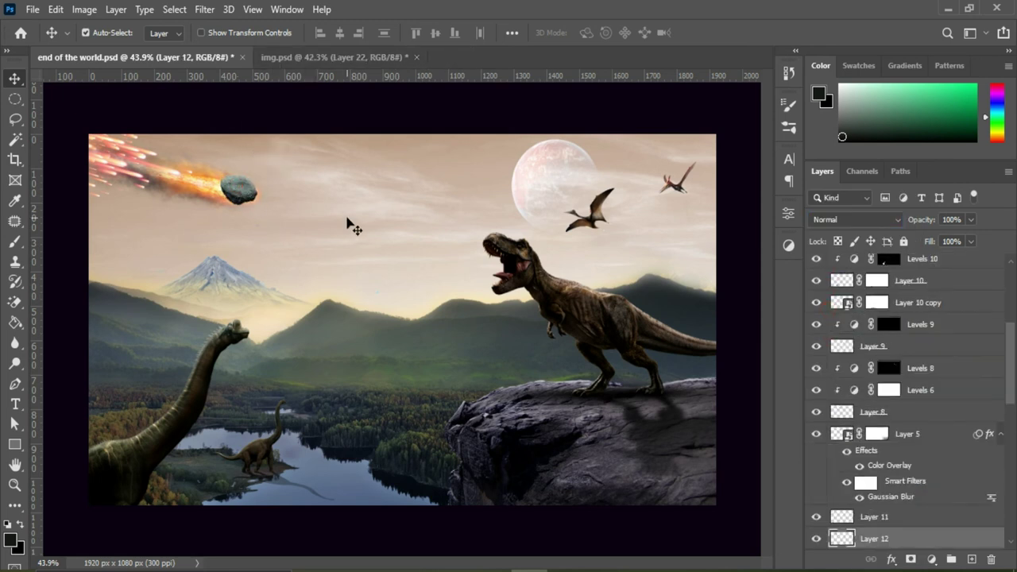
{"action": "left_click", "coordinate": [830, 219]}
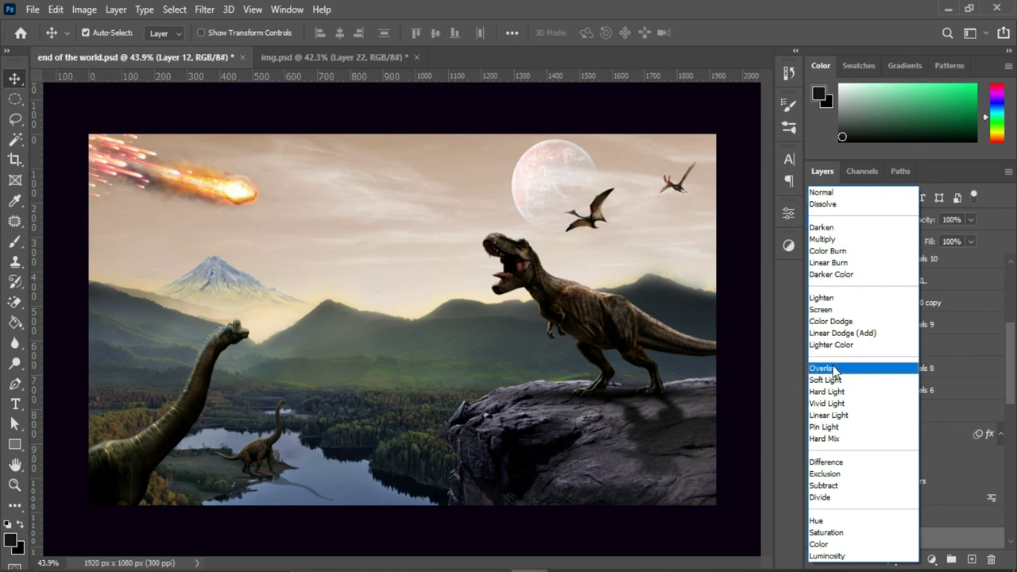
{"action": "left_click", "coordinate": [828, 403]}
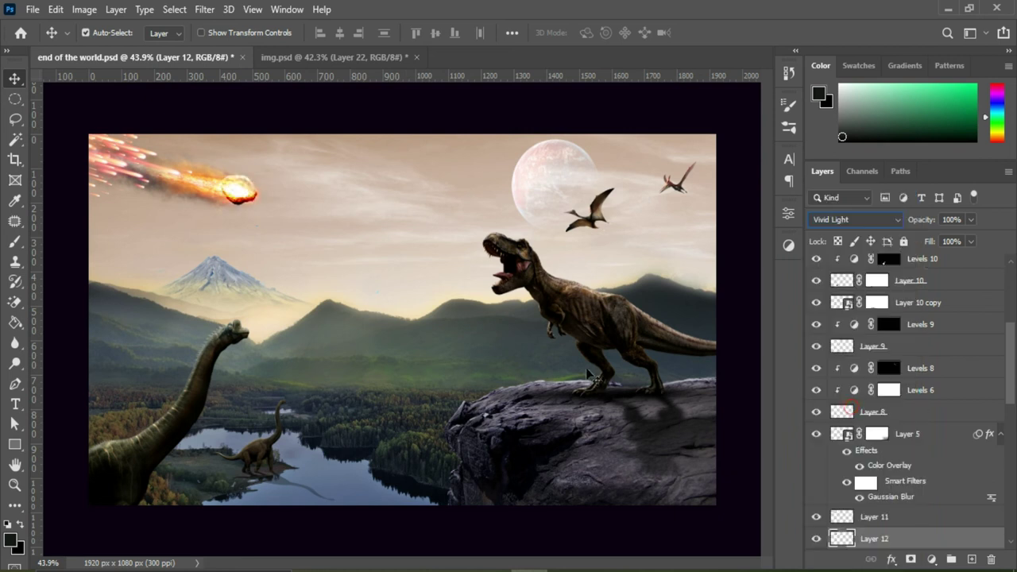
{"action": "key", "text": "ctrl+t"}
{"action": "key", "text": "Return"}
{"action": "left_click_drag", "start_coordinate": [248, 193], "coordinate": [250, 193]}
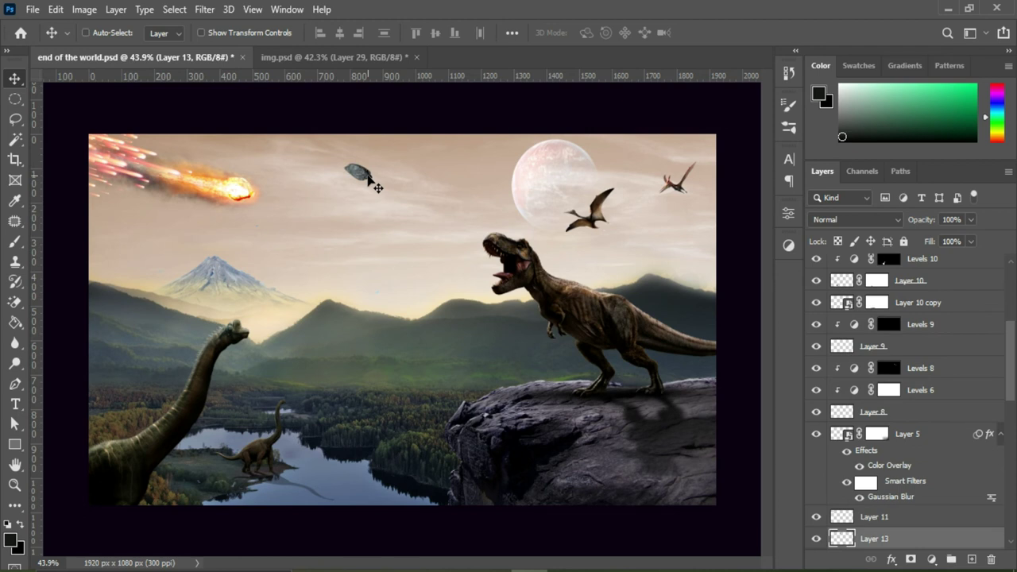
Step: Tilt the second rock about -10° and copy the Layer 25 copy 2 glow onto it
{"action": "key", "text": "ctrl+t"}
{"action": "mouse_move", "coordinate": [373, 189]}
{"action": "left_mouse_down"}
{"action": "mouse_move", "coordinate": [369, 181]}
{"action": "mouse_move", "coordinate": [381, 178]}
{"action": "left_mouse_up"}
{"action": "left_click", "coordinate": [736, 32]}
{"action": "left_click", "coordinate": [205, 188], "text": "alt"}
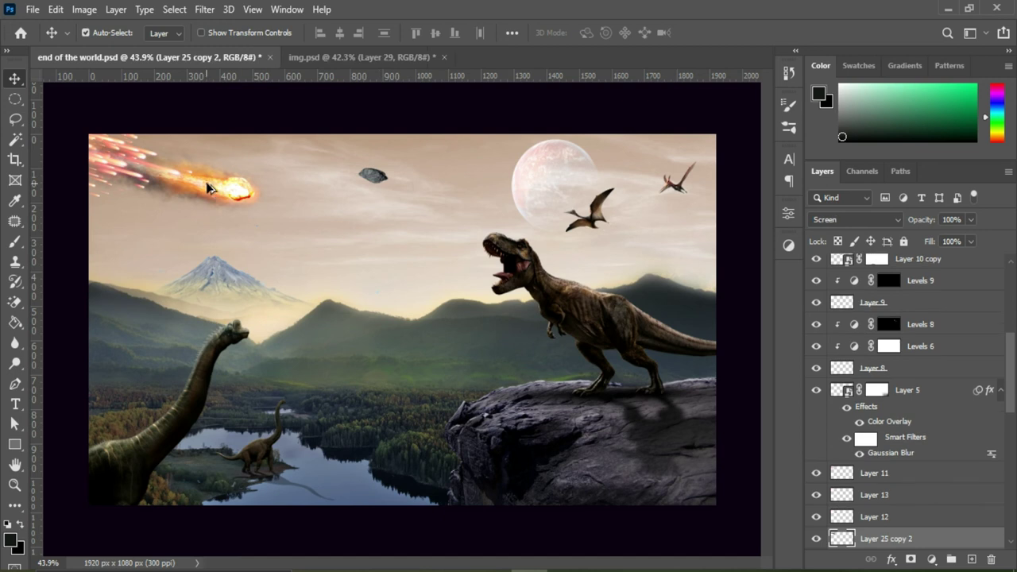
{"action": "left_click_drag", "start_coordinate": [206, 187], "coordinate": [347, 184]}
{"action": "left_click", "coordinate": [195, 185]}
{"action": "left_click_drag", "start_coordinate": [196, 188], "coordinate": [342, 180]}
Step: Align the glow trail behind the second rock, tilted about -9°
{"action": "key", "text": "ctrl+t"}
{"action": "left_click_drag", "start_coordinate": [419, 209], "coordinate": [377, 189]}
{"action": "left_click_drag", "start_coordinate": [445, 237], "coordinate": [416, 238]}
{"action": "left_click_drag", "start_coordinate": [341, 177], "coordinate": [324, 168]}
{"action": "left_click_drag", "start_coordinate": [414, 218], "coordinate": [412, 214]}
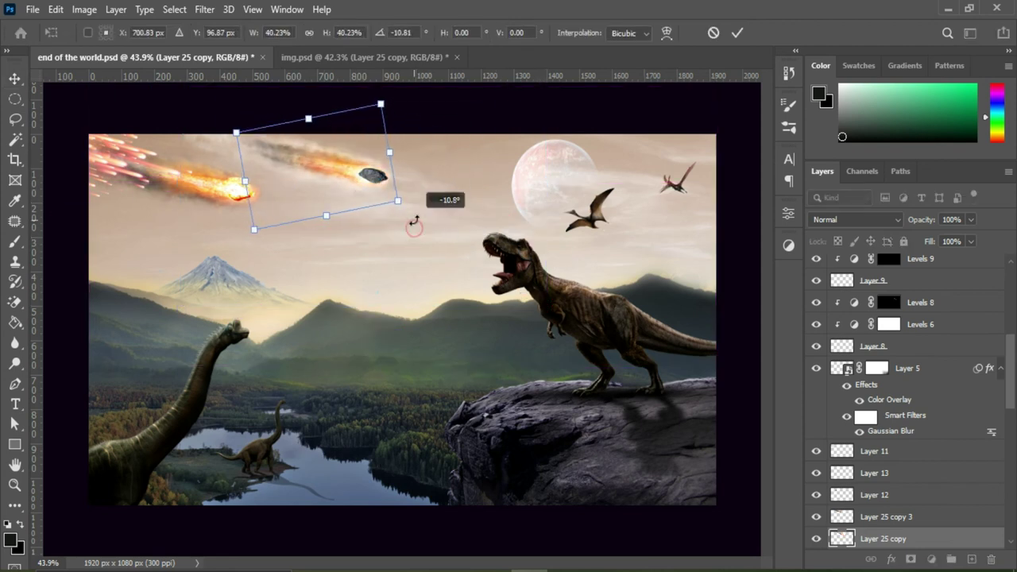
{"action": "left_click", "coordinate": [737, 34]}
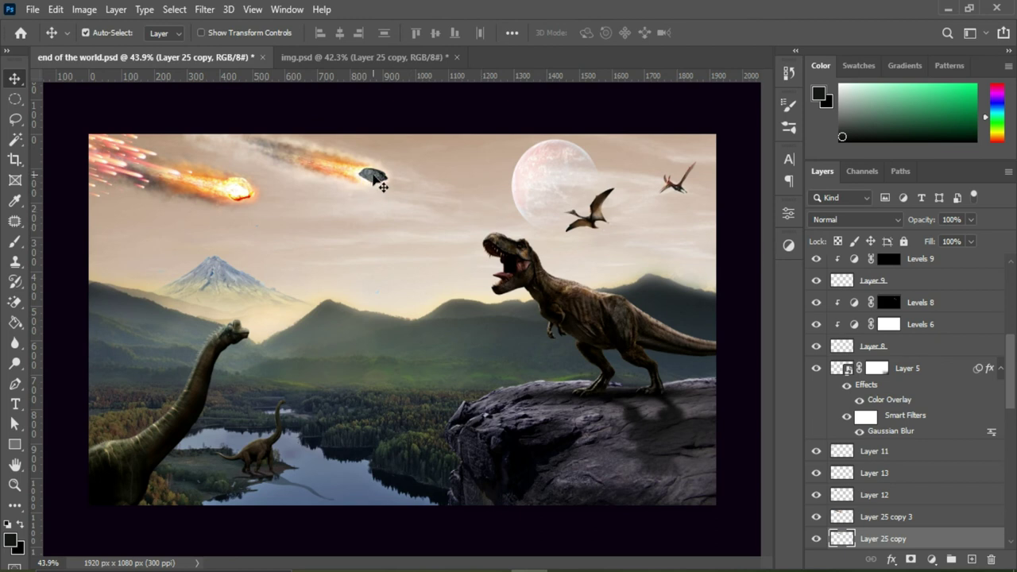
Step: Set the second rock's layer to Vivid Light blend mode
{"action": "left_click", "coordinate": [374, 177]}
{"action": "left_click", "coordinate": [856, 220]}
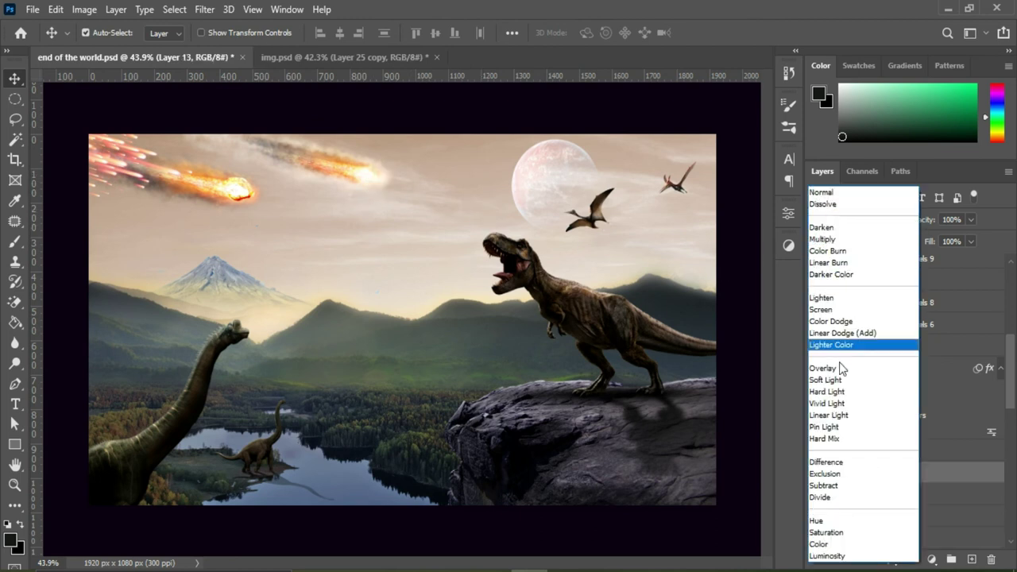
{"action": "left_click", "coordinate": [842, 405]}
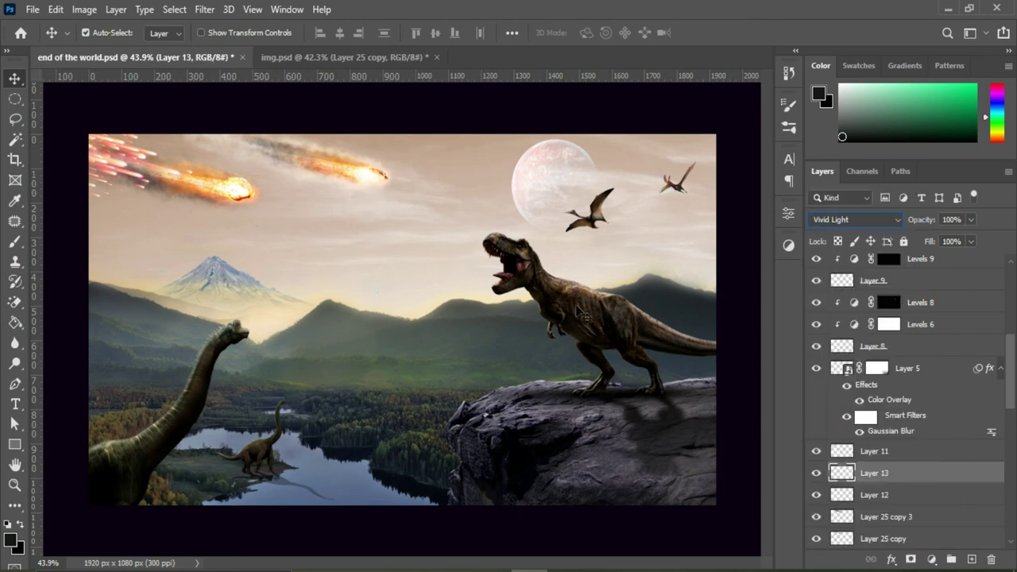
Step: Create a masked copy of the meteor streaks
{"action": "left_click_drag", "start_coordinate": [116, 166], "coordinate": [257, 148]}
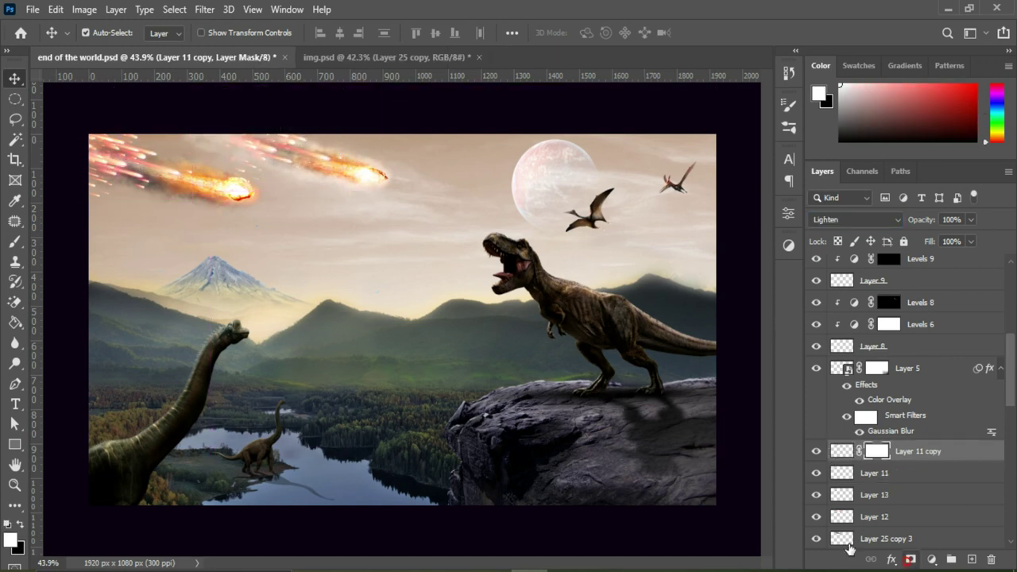
{"action": "key", "text": "b"}
{"action": "key", "text": "x"}
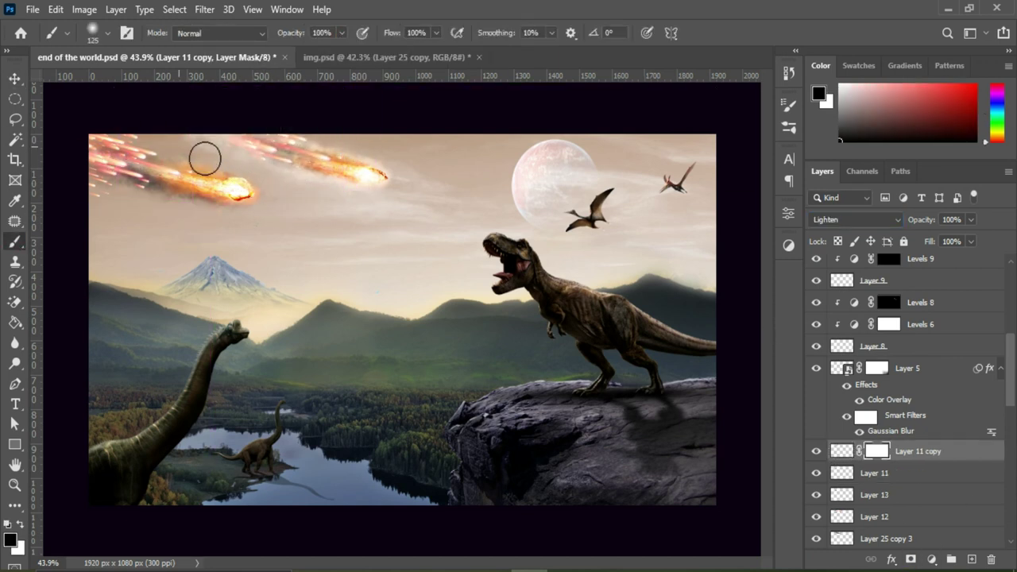
{"action": "key", "text": "v"}
{"action": "left_click", "coordinate": [922, 450]}
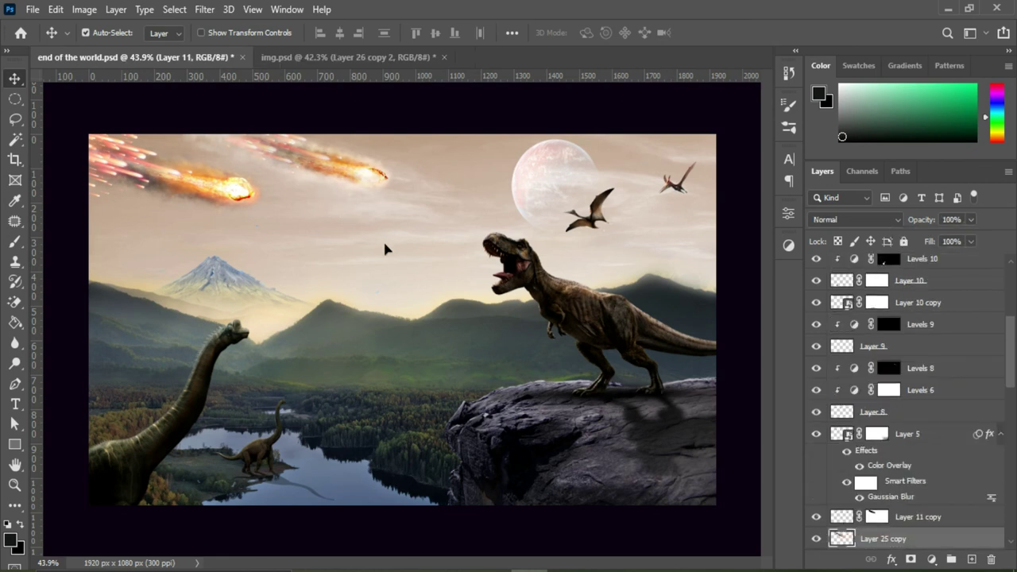
Step: Shrink a fireball copy, place it at the left sky edge and blend it in Lighten
{"action": "left_click_drag", "start_coordinate": [386, 245], "coordinate": [341, 230]}
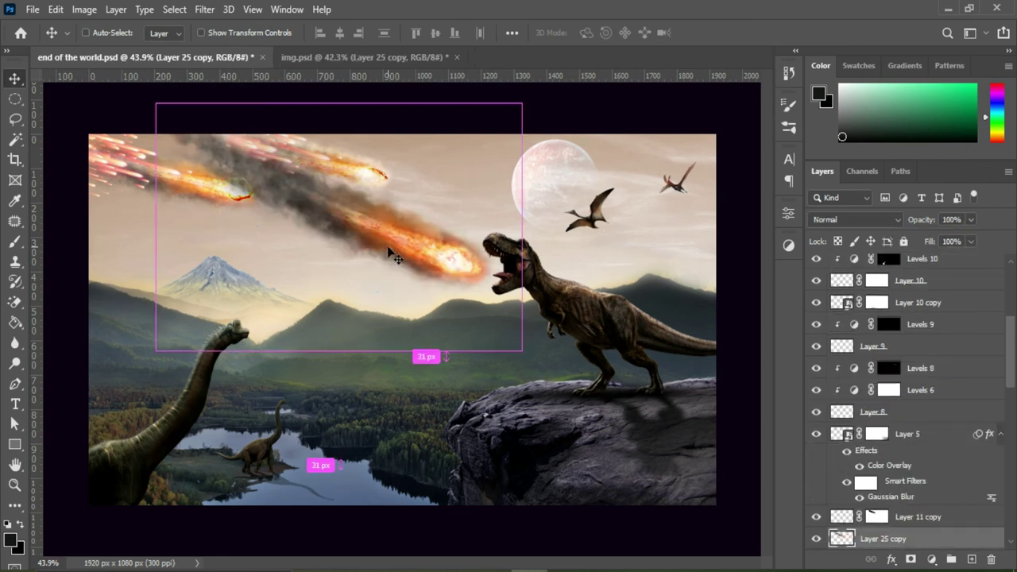
{"action": "key", "text": "ctrl+t"}
{"action": "mouse_move", "coordinate": [522, 350]}
{"action": "left_mouse_down"}
{"action": "mouse_move", "coordinate": [348, 256]}
{"action": "mouse_move", "coordinate": [393, 252]}
{"action": "left_mouse_up"}
{"action": "left_click_drag", "start_coordinate": [347, 228], "coordinate": [112, 223]}
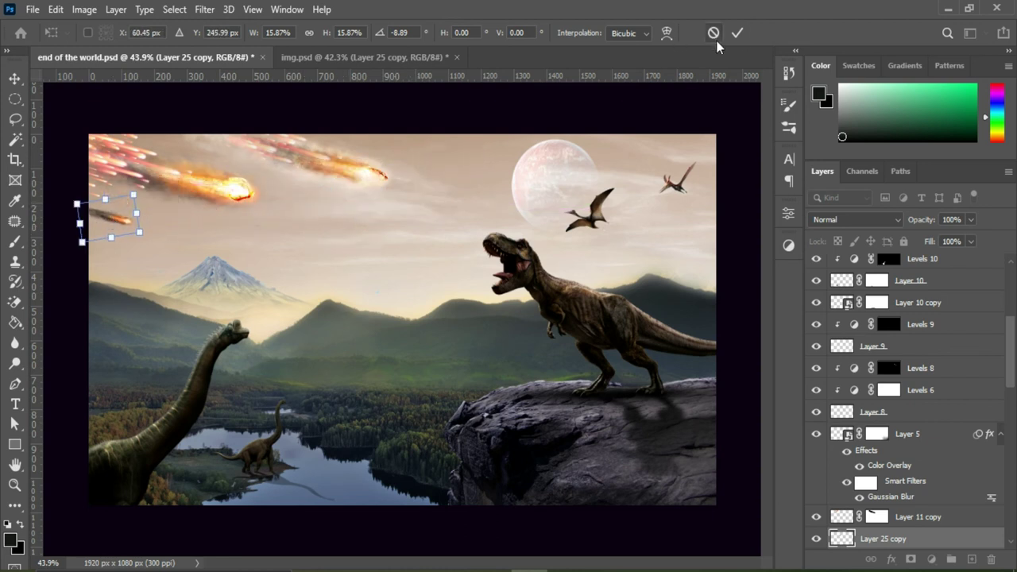
{"action": "left_click", "coordinate": [737, 33]}
{"action": "left_click", "coordinate": [847, 220]}
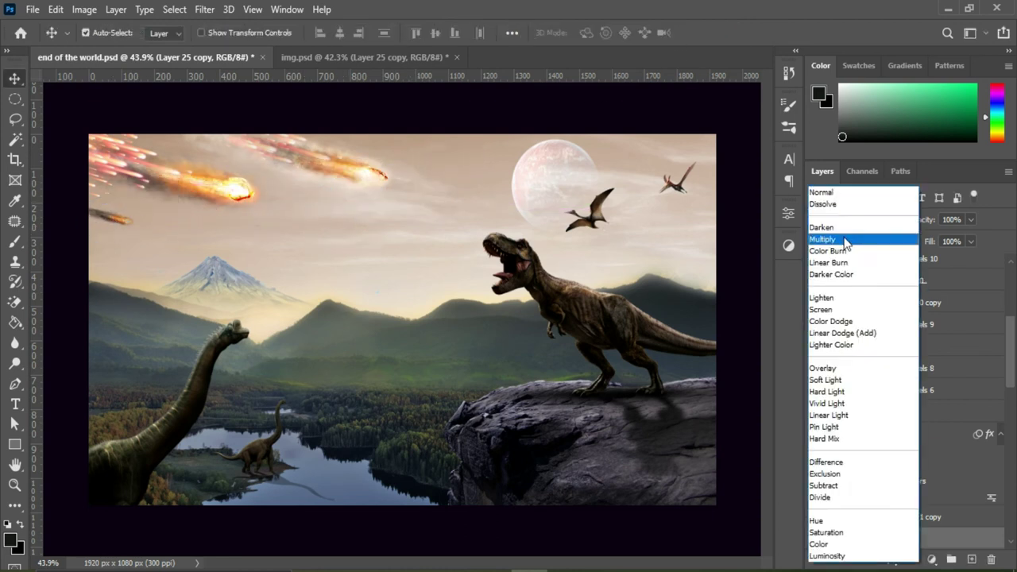
{"action": "left_click", "coordinate": [841, 298]}
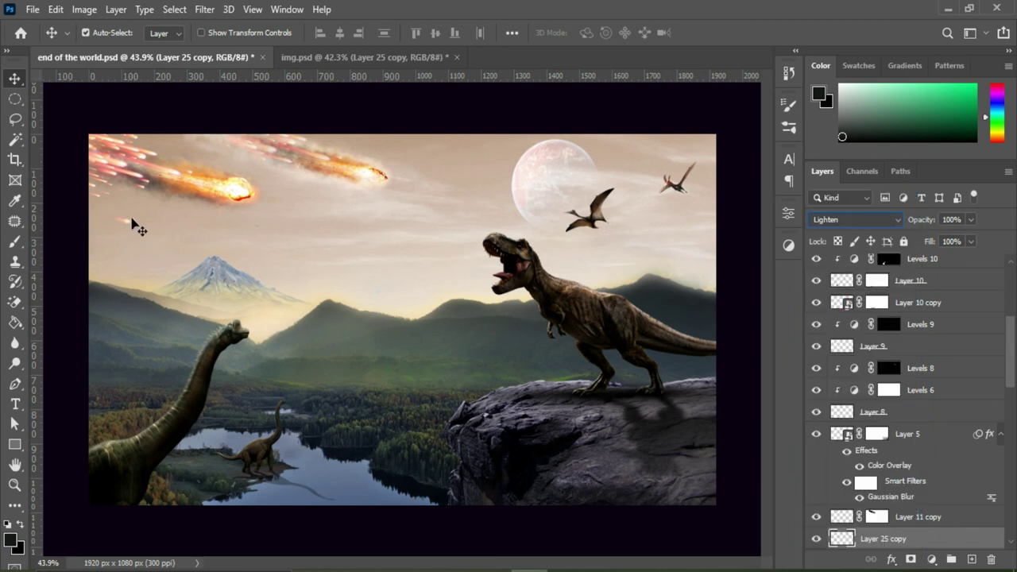
Step: Duplicate the small meteor to the right in Screen mode, shrunk to about 64%
{"action": "mouse_move", "coordinate": [129, 223]}
{"action": "left_mouse_down"}
{"action": "mouse_move", "coordinate": [199, 238]}
{"action": "mouse_move", "coordinate": [402, 143]}
{"action": "mouse_move", "coordinate": [387, 235]}
{"action": "mouse_move", "coordinate": [320, 227]}
{"action": "left_mouse_up"}
{"action": "left_click", "coordinate": [740, 32]}
{"action": "key", "text": "shift+alt+s"}
{"action": "key", "text": "ctrl+t"}
{"action": "key", "text": "Return"}
{"action": "mouse_move", "coordinate": [390, 229]}
{"action": "left_mouse_down"}
{"action": "mouse_move", "coordinate": [363, 209]}
{"action": "mouse_move", "coordinate": [388, 204]}
{"action": "left_mouse_up"}
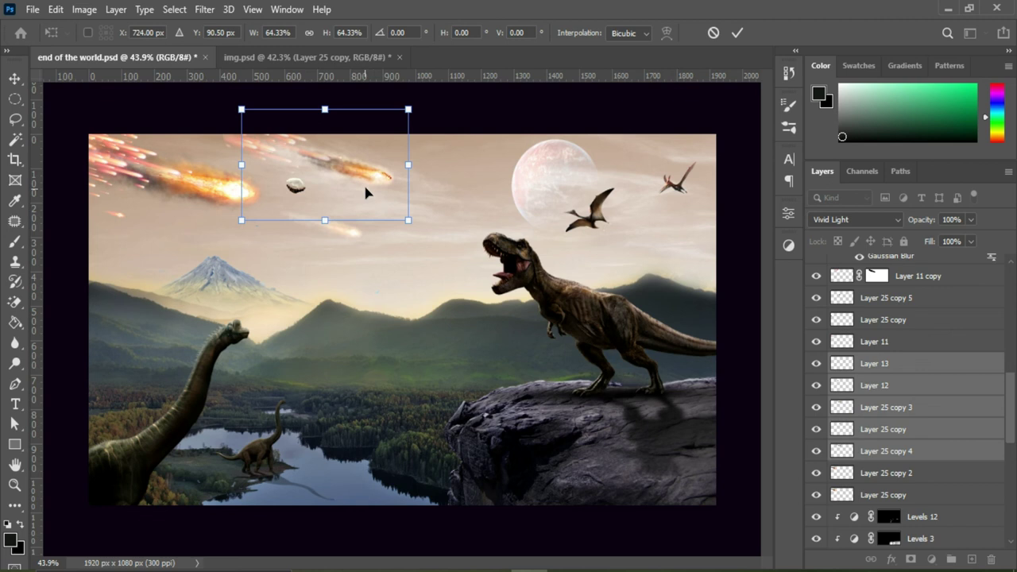
{"action": "left_click", "coordinate": [713, 32]}
Step: Rotate, resize and reposition the Layer 11 meteor in the sky
{"action": "left_click", "coordinate": [874, 342]}
{"action": "key", "text": "ctrl+t"}
{"action": "left_click_drag", "start_coordinate": [209, 94], "coordinate": [214, 108]}
{"action": "left_click_drag", "start_coordinate": [130, 148], "coordinate": [135, 151]}
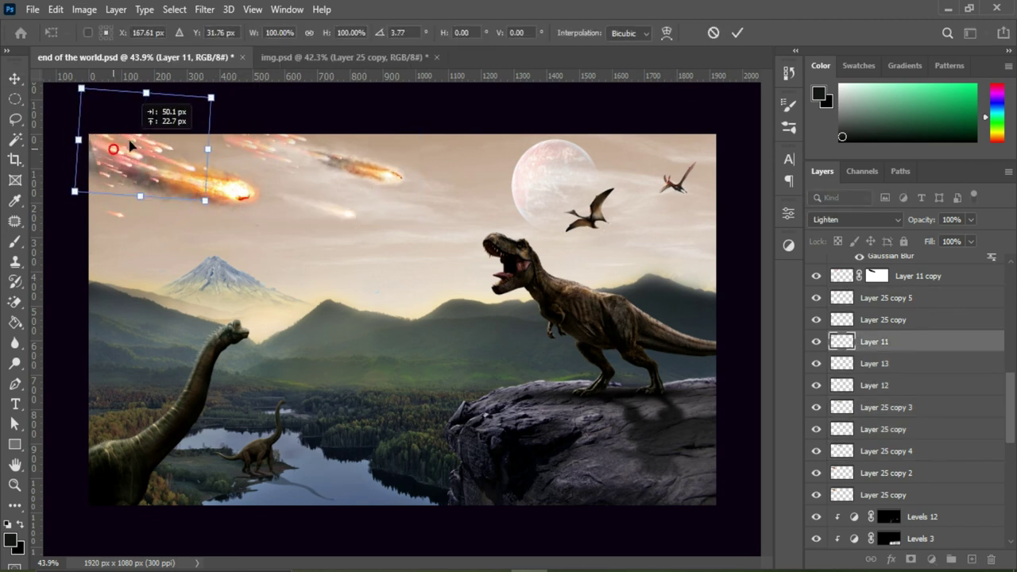
{"action": "left_click", "coordinate": [737, 33]}
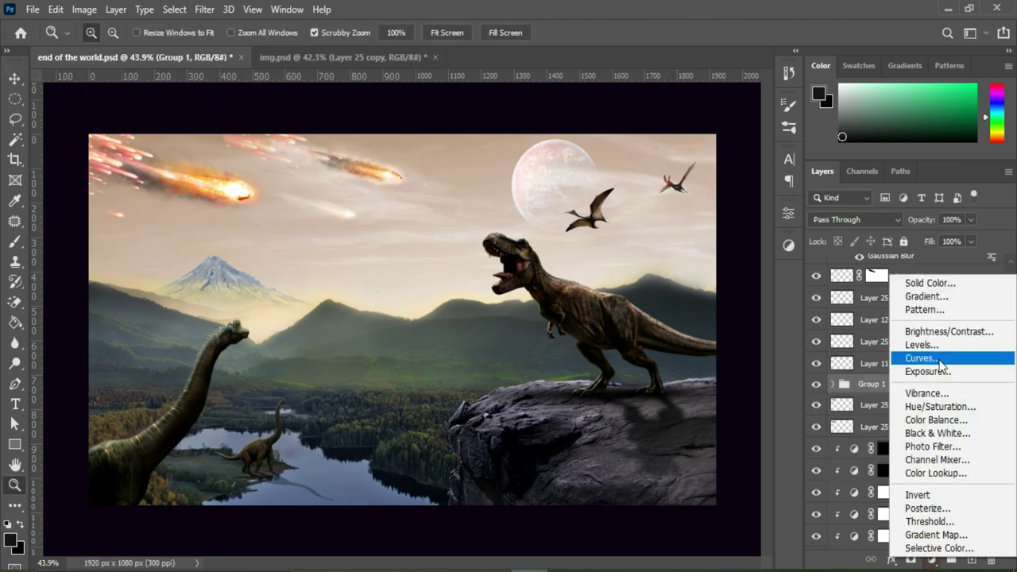
Step: Add Exposure adjustments: +0.33 with gamma 0.76, another at +0.22, and one above Layer 11
{"action": "left_click", "coordinate": [913, 369]}
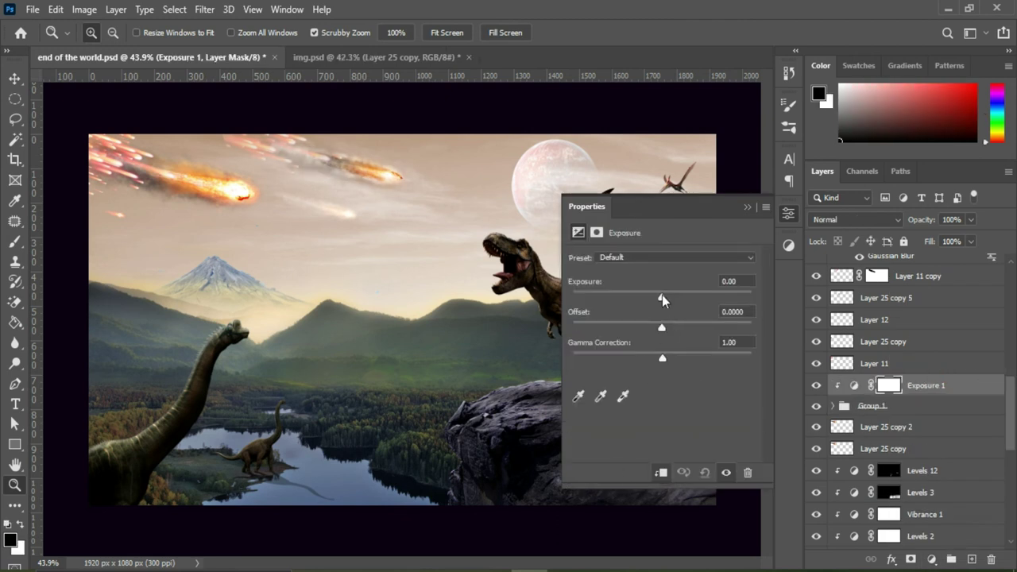
{"action": "left_click_drag", "start_coordinate": [662, 296], "coordinate": [666, 295]}
{"action": "left_click_drag", "start_coordinate": [662, 359], "coordinate": [677, 363]}
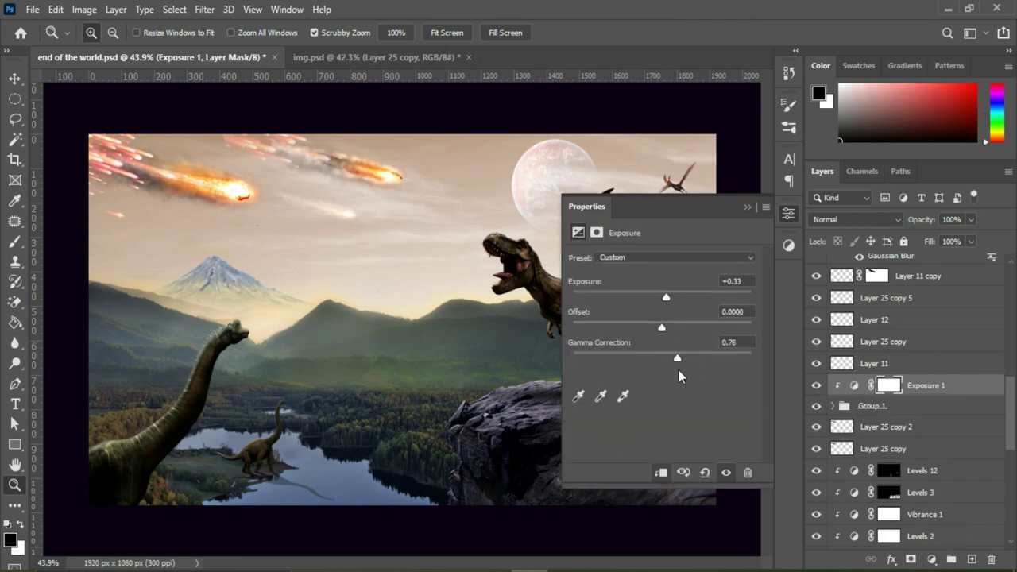
{"action": "left_click_drag", "start_coordinate": [661, 297], "coordinate": [660, 299]}
{"action": "left_click", "coordinate": [873, 363]}
{"action": "left_click", "coordinate": [932, 559]}
{"action": "left_click", "coordinate": [858, 363]}
Step: Add an orange colorized Hue/Saturation, invert its mask and paint the glow back around the meteors
{"action": "left_click", "coordinate": [932, 559]}
{"action": "left_click", "coordinate": [922, 408]}
{"action": "left_click", "coordinate": [647, 400]}
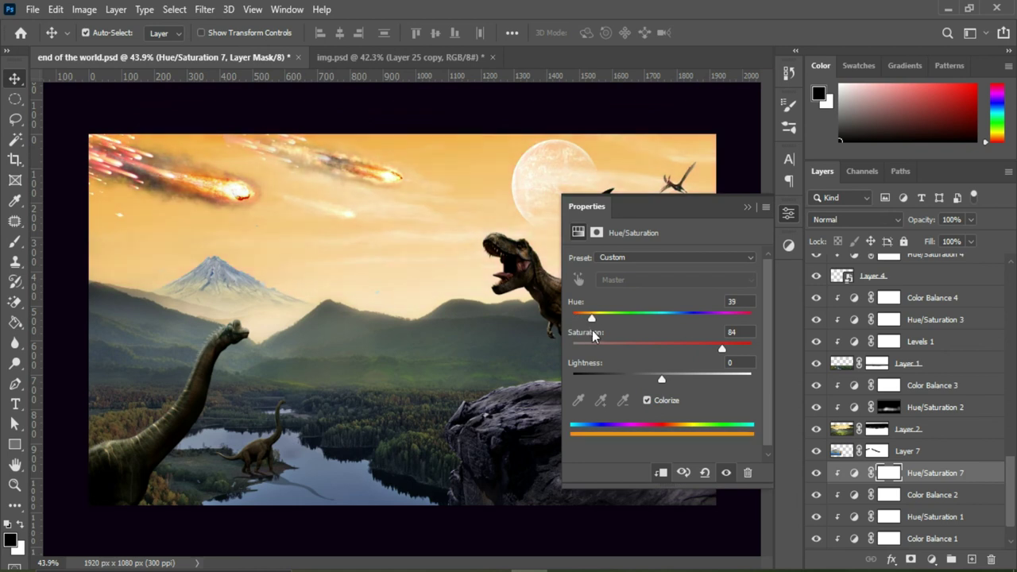
{"action": "key", "text": "ctrl+i"}
{"action": "key", "text": "b"}
{"action": "key", "text": "x"}
{"action": "left_click_drag", "start_coordinate": [260, 170], "coordinate": [214, 238]}
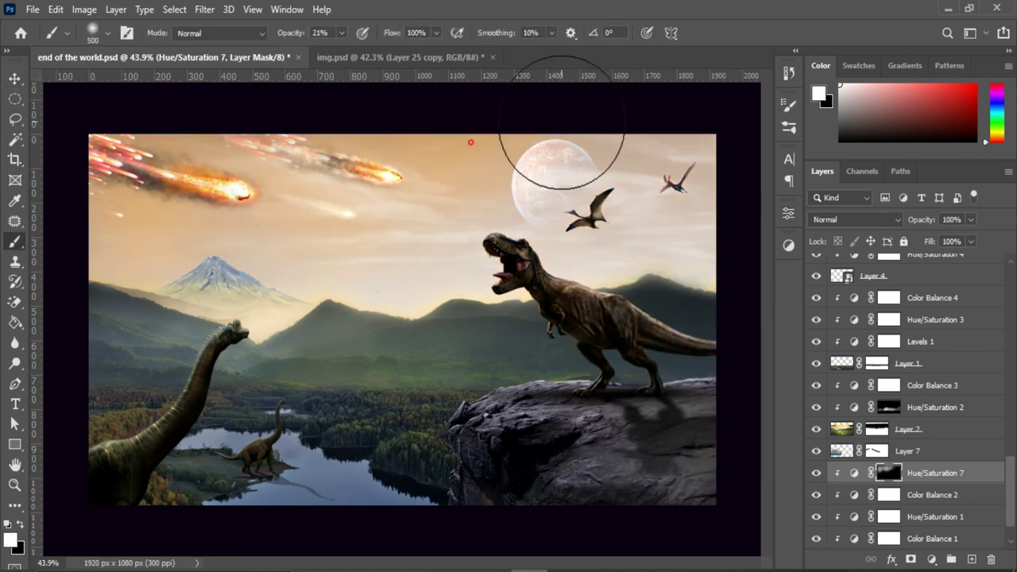
{"action": "key", "text": "v"}
{"action": "left_click", "coordinate": [933, 330], "text": "ctrl"}
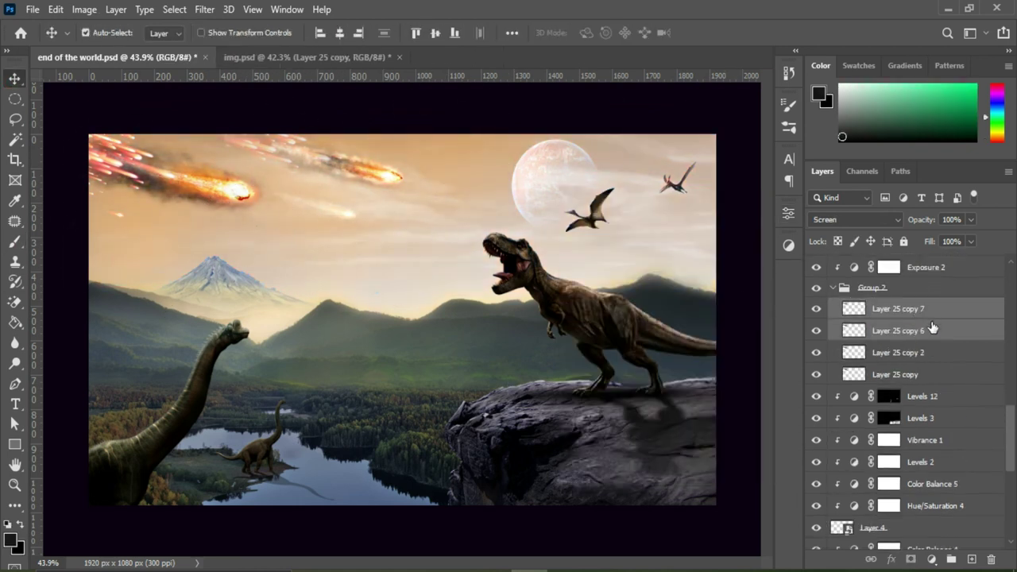
Step: Move the meteor copies onto the lake at about 42%, in Lighten with reduced opacity
{"action": "key", "text": "ctrl+t"}
{"action": "left_click_drag", "start_coordinate": [211, 196], "coordinate": [321, 484]}
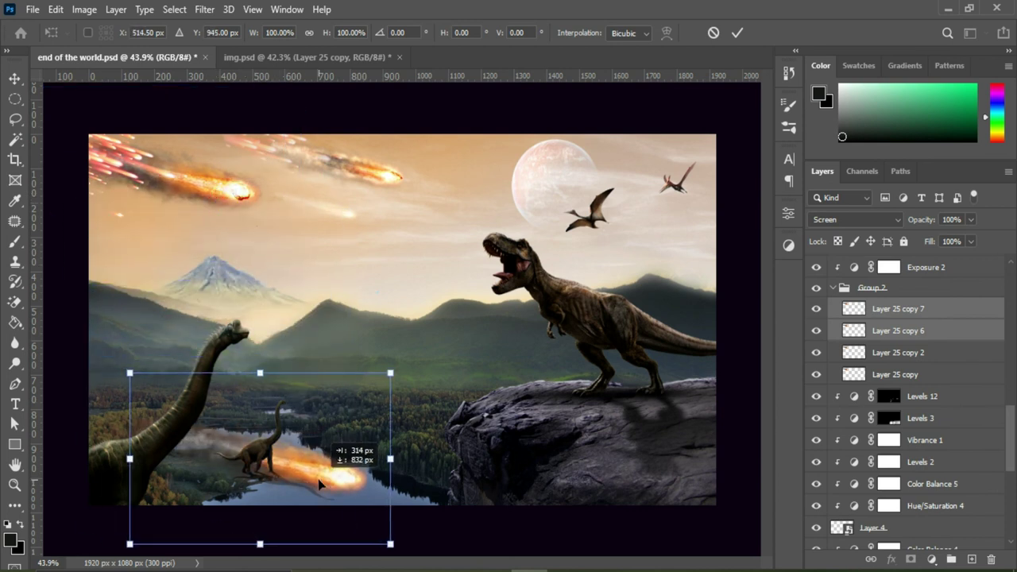
{"action": "left_click_drag", "start_coordinate": [390, 544], "coordinate": [309, 492]}
{"action": "left_click_drag", "start_coordinate": [294, 455], "coordinate": [294, 461]}
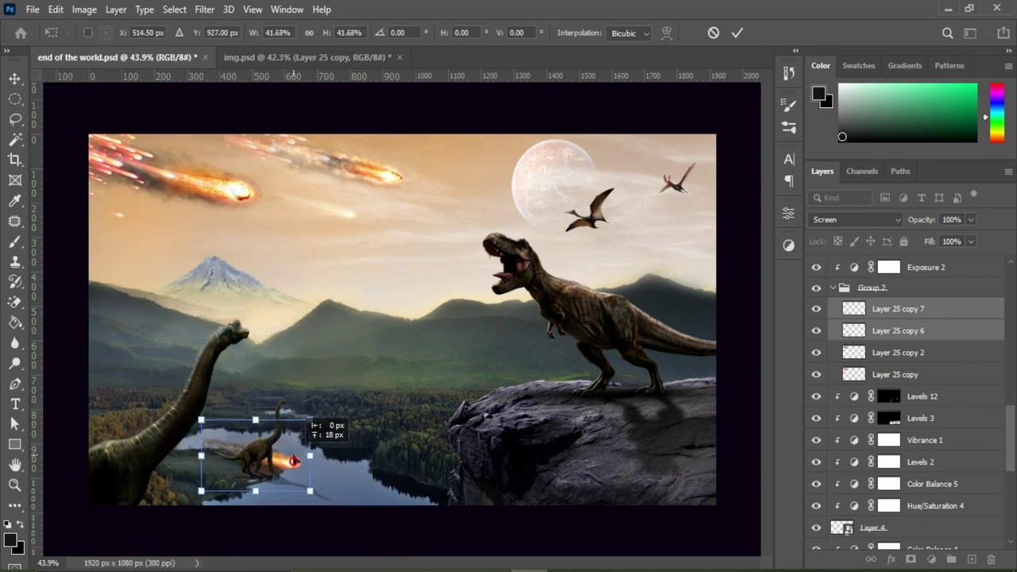
{"action": "left_click", "coordinate": [737, 33]}
{"action": "left_click", "coordinate": [846, 220]}
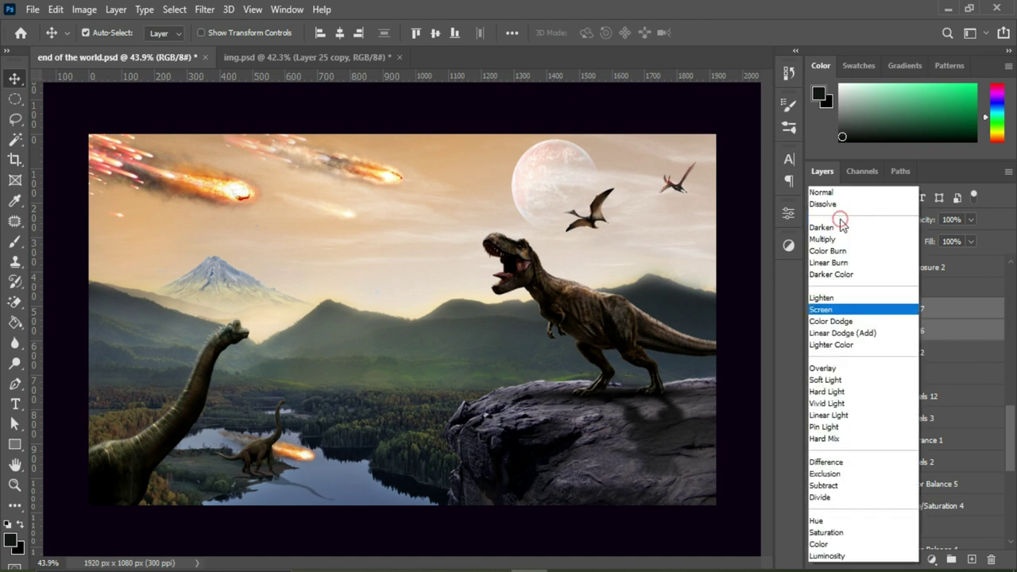
{"action": "left_click", "coordinate": [836, 299]}
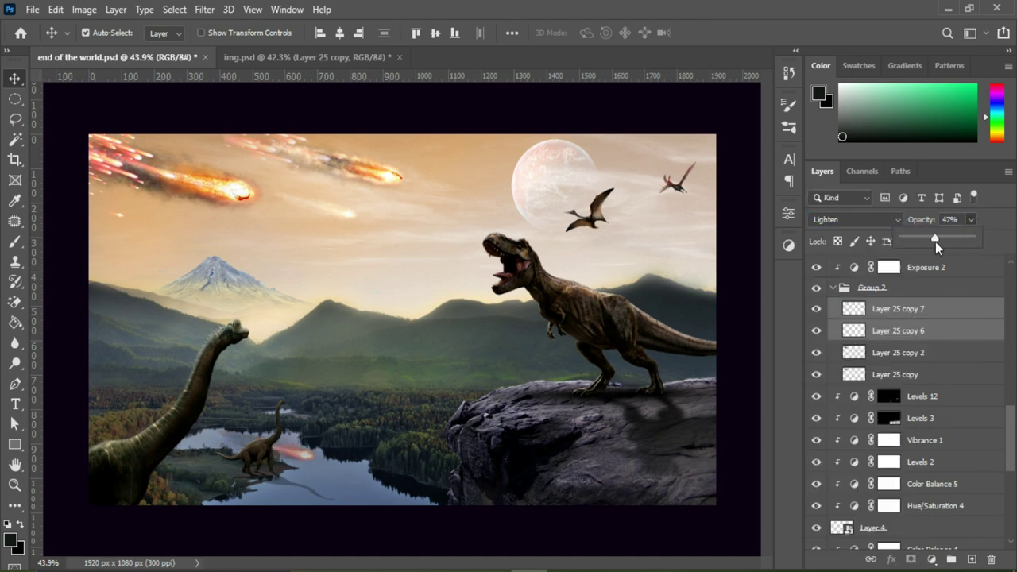
{"action": "left_click", "coordinate": [738, 269]}
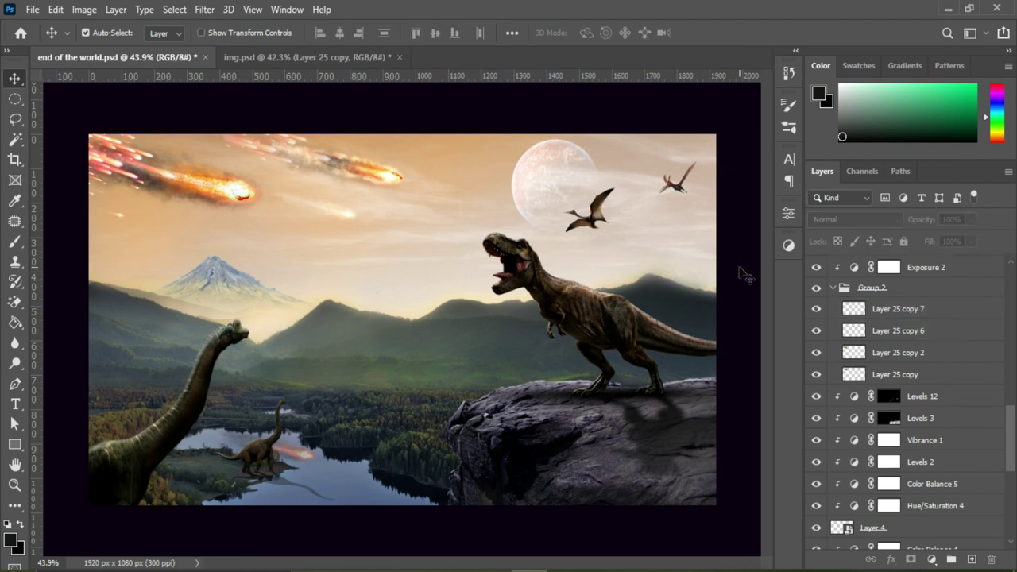
Step: Duplicate the Layer 11 meteor and shrink the copy to about 46% over the lake
{"action": "left_click", "coordinate": [127, 181]}
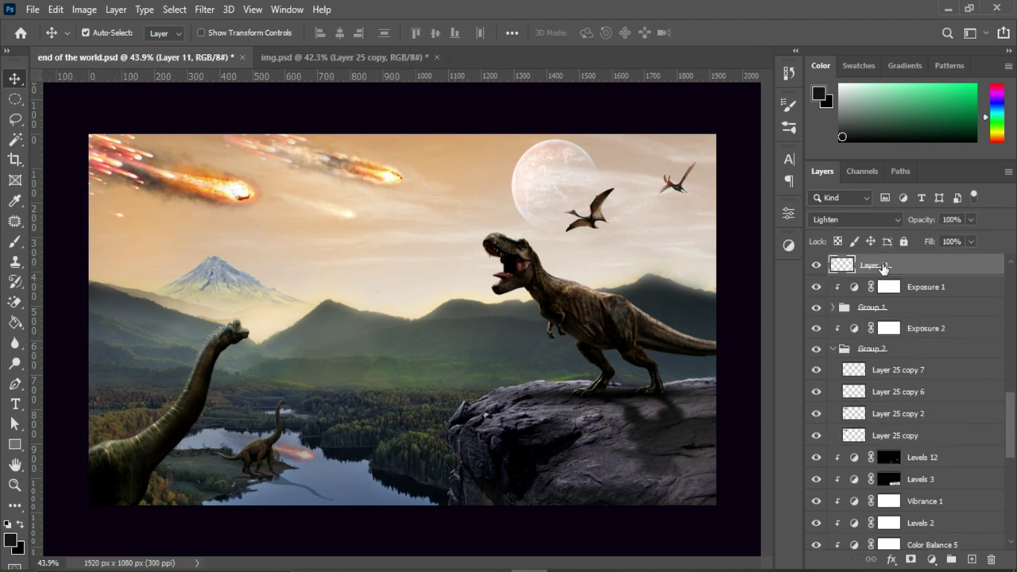
{"action": "key", "text": "ctrl+j"}
{"action": "key", "text": "ctrl+t"}
{"action": "left_click_drag", "start_coordinate": [118, 163], "coordinate": [228, 437]}
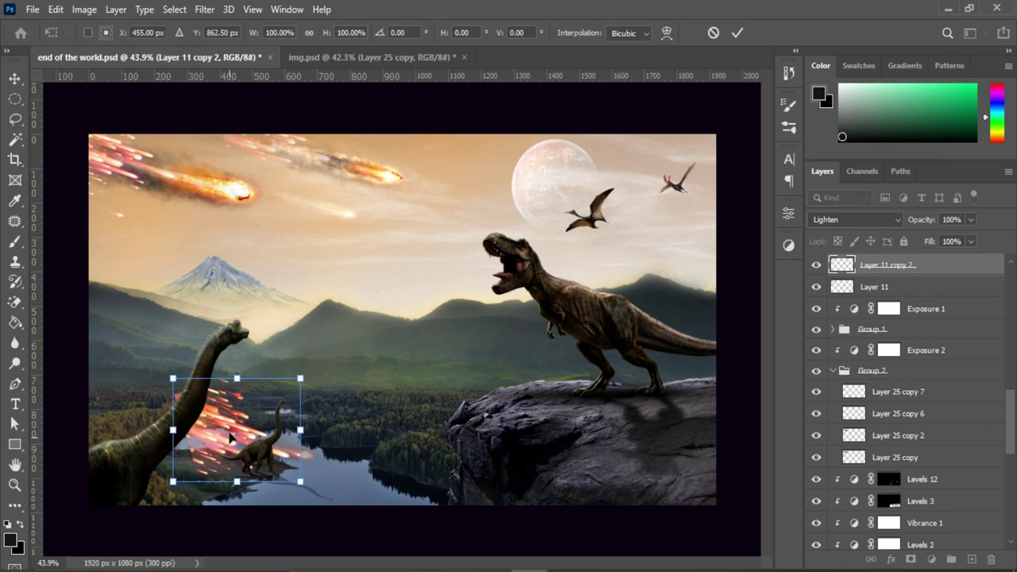
{"action": "mouse_move", "coordinate": [300, 378]}
{"action": "left_mouse_down"}
{"action": "mouse_move", "coordinate": [201, 436]}
{"action": "mouse_move", "coordinate": [204, 425]}
{"action": "left_mouse_up"}
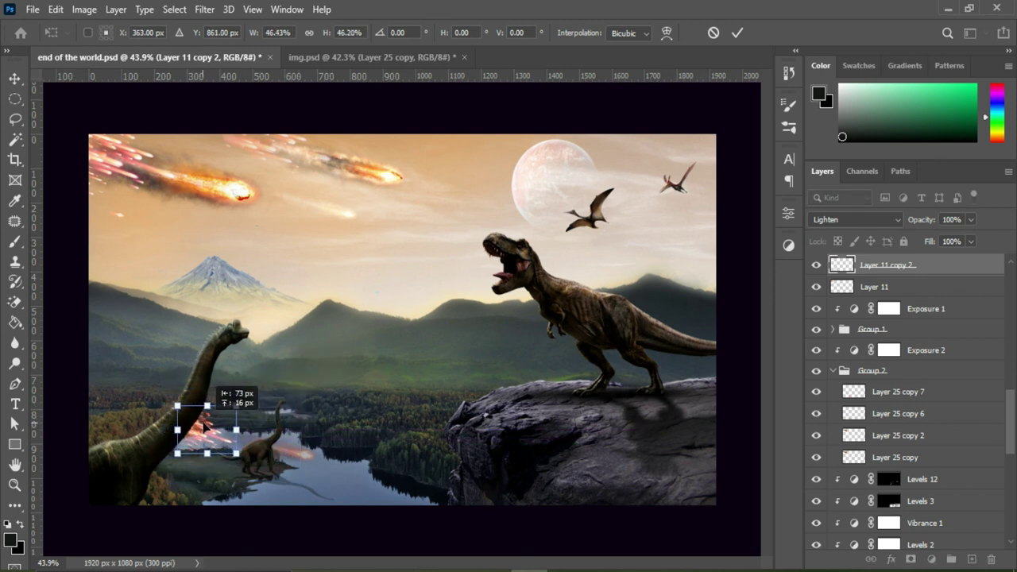
{"action": "left_click", "coordinate": [736, 32]}
Step: Blend the meteor copy in Overlay, shift the reflection left and add a mask to Layer 11 copy 2
{"action": "left_click", "coordinate": [852, 219]}
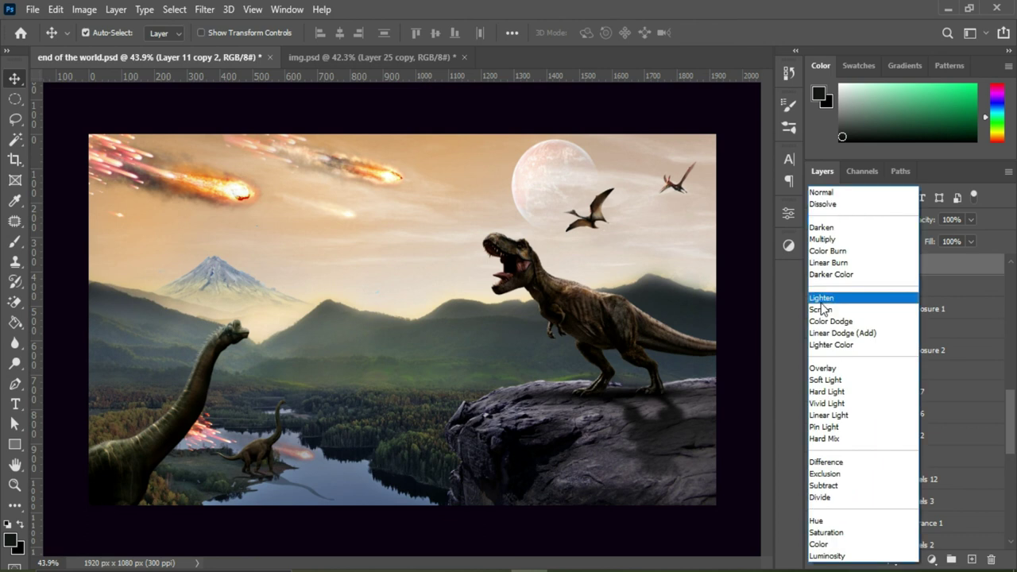
{"action": "left_click", "coordinate": [827, 369]}
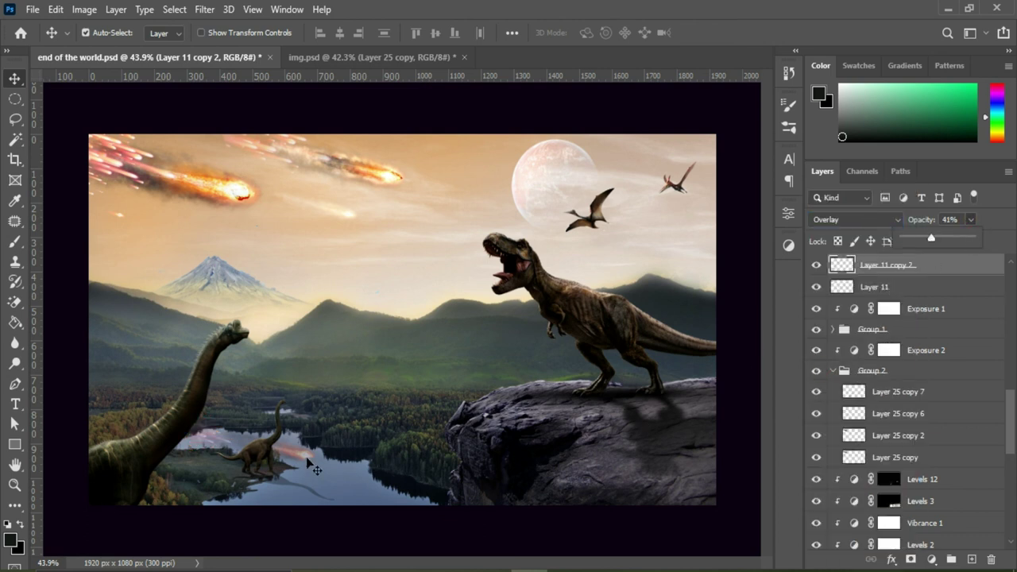
{"action": "left_click_drag", "start_coordinate": [310, 465], "coordinate": [253, 453]}
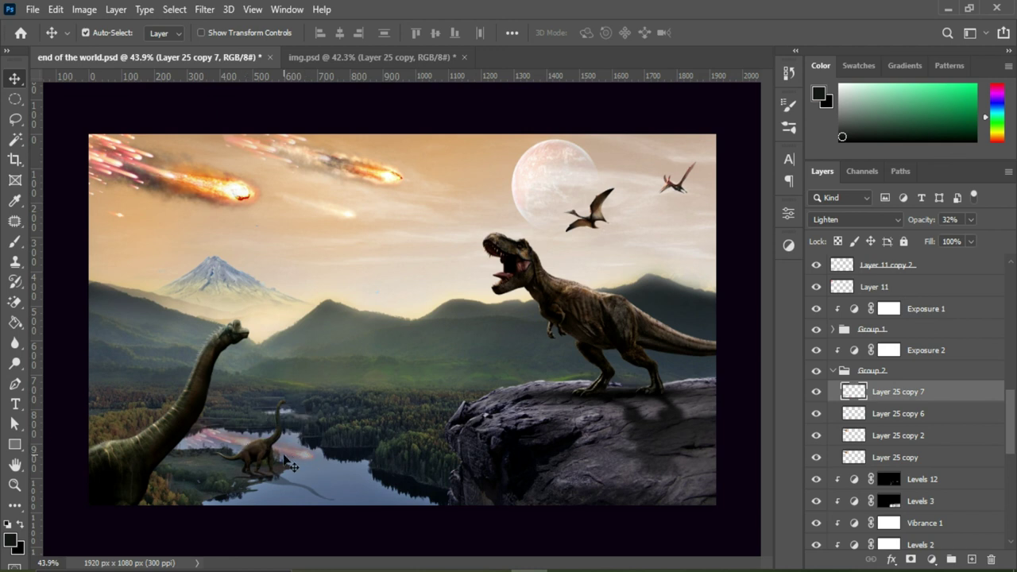
{"action": "left_click", "coordinate": [874, 265]}
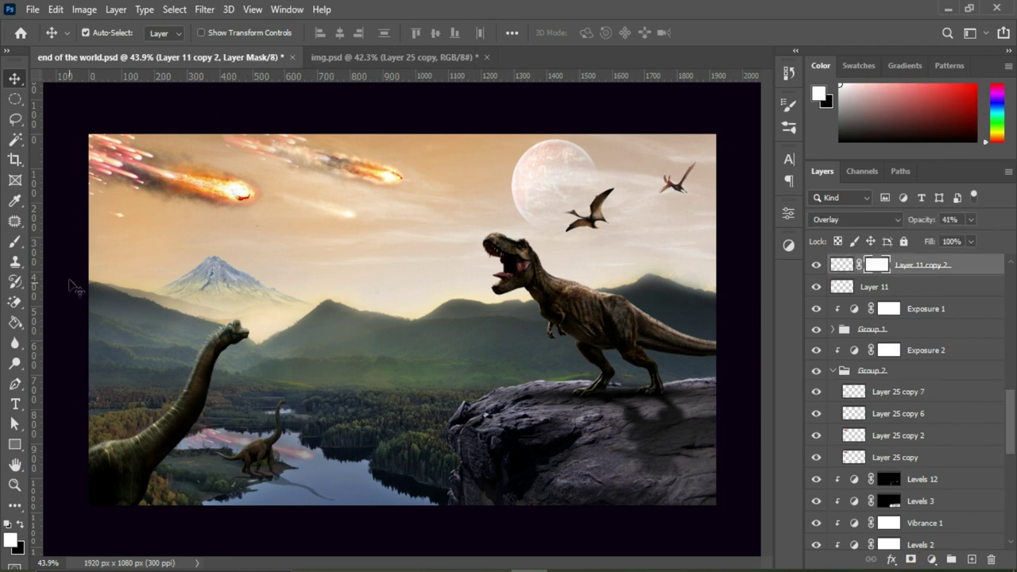
{"action": "left_click", "coordinate": [910, 559]}
{"action": "key", "text": "b"}
{"action": "scroll", "coordinate": [212, 385], "scroll_direction": "up", "scroll_amount": 3}
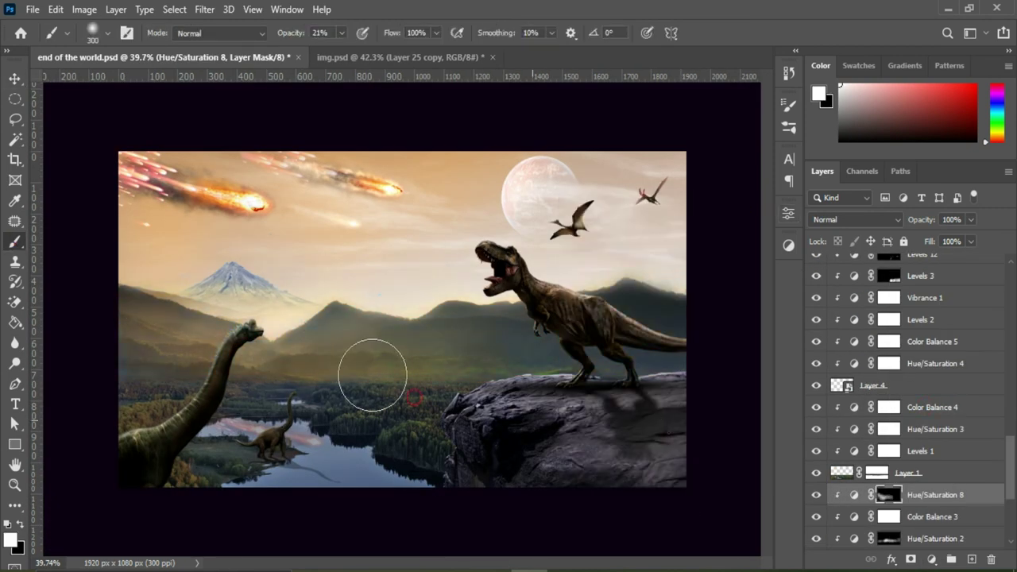
Step: Add a Hue/Saturation adjustment with hue 38 to warm the lake
{"action": "left_click", "coordinate": [931, 559]}
{"action": "left_click", "coordinate": [898, 408]}
{"action": "left_click_drag", "start_coordinate": [574, 318], "coordinate": [592, 318]}
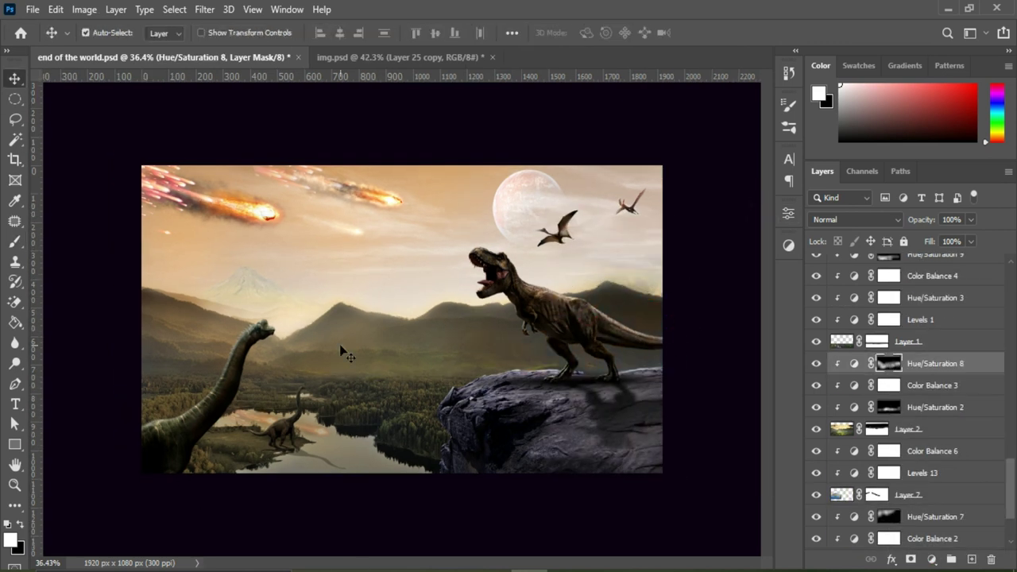
{"action": "left_click_drag", "start_coordinate": [661, 318], "coordinate": [588, 318]}
{"action": "left_click_drag", "start_coordinate": [661, 347], "coordinate": [726, 347]}
Step: Move Hue/Saturation 10 above Levels 12 and clip it to the layer below
{"action": "left_click_drag", "start_coordinate": [921, 418], "coordinate": [914, 394]}
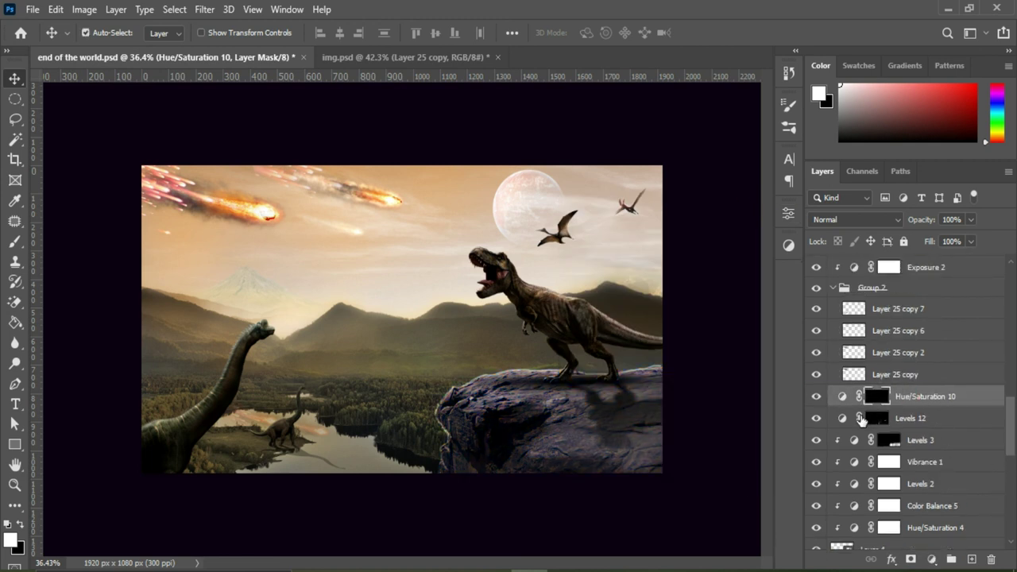
{"action": "double_click", "coordinate": [845, 419]}
{"action": "left_click", "coordinate": [661, 472]}
{"action": "left_click", "coordinate": [844, 397]}
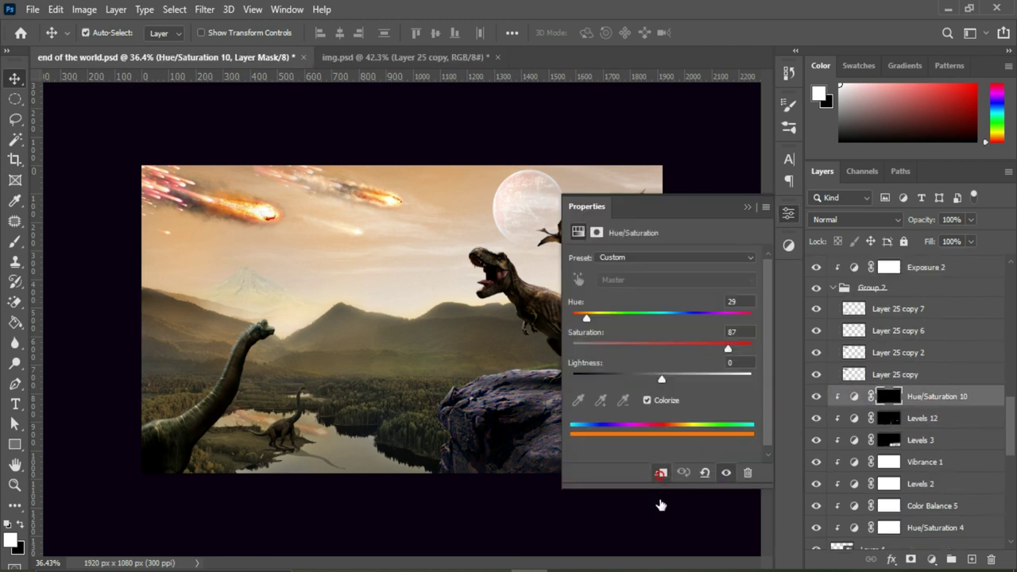
{"action": "left_click", "coordinate": [743, 208]}
Step: Set the mask brush to 5% opacity and size 250
{"action": "key", "text": "b"}
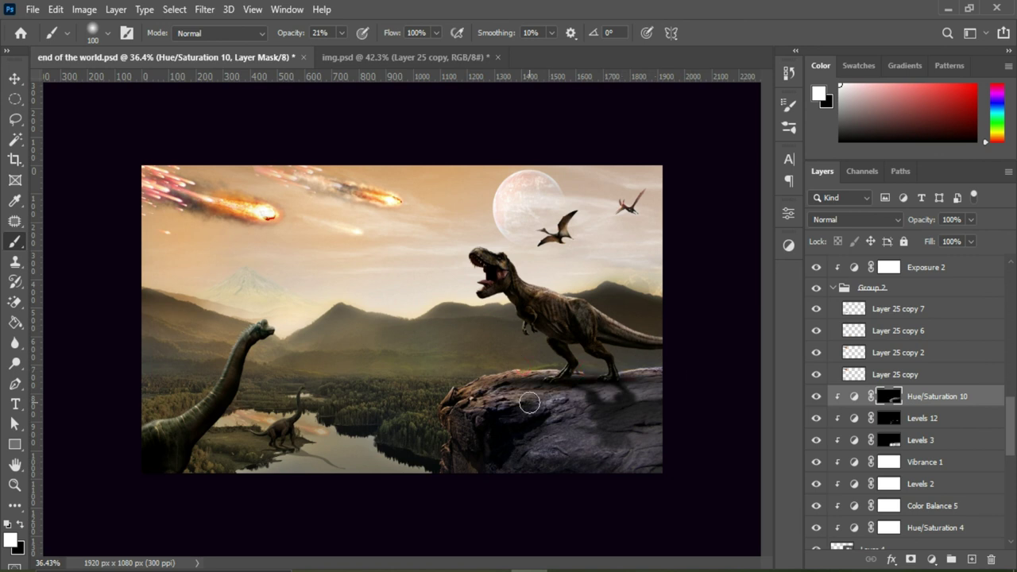
{"action": "left_click_drag", "start_coordinate": [340, 34], "coordinate": [332, 53]}
{"action": "key", "text": "bracketright"}
{"action": "key", "text": "bracketright"}
{"action": "key", "text": "bracketright"}
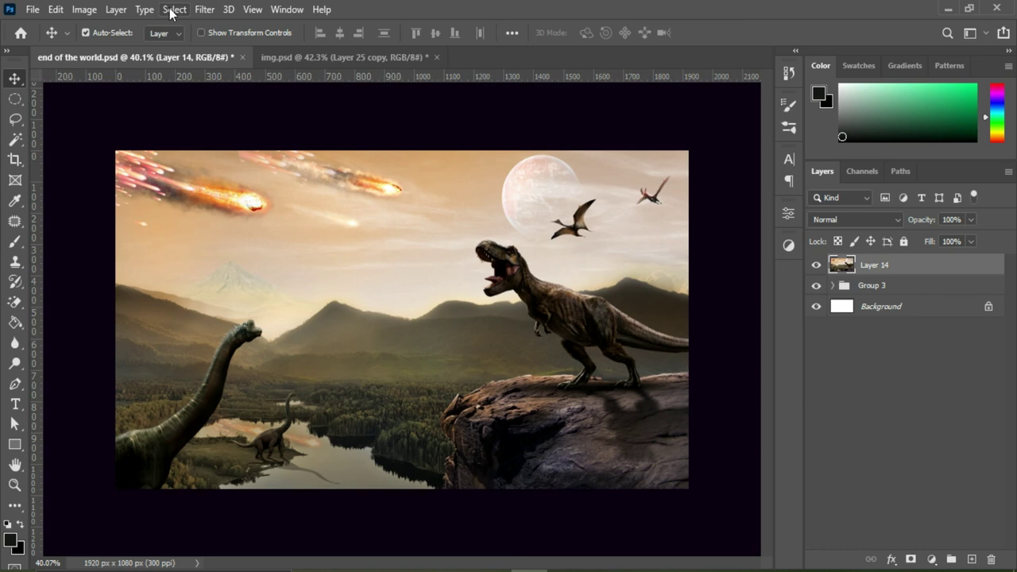
Step: Apply Camera Raw Filter: cooler temperature, exposure +0.20, more contrast, highlights -9
{"action": "left_click", "coordinate": [205, 9]}
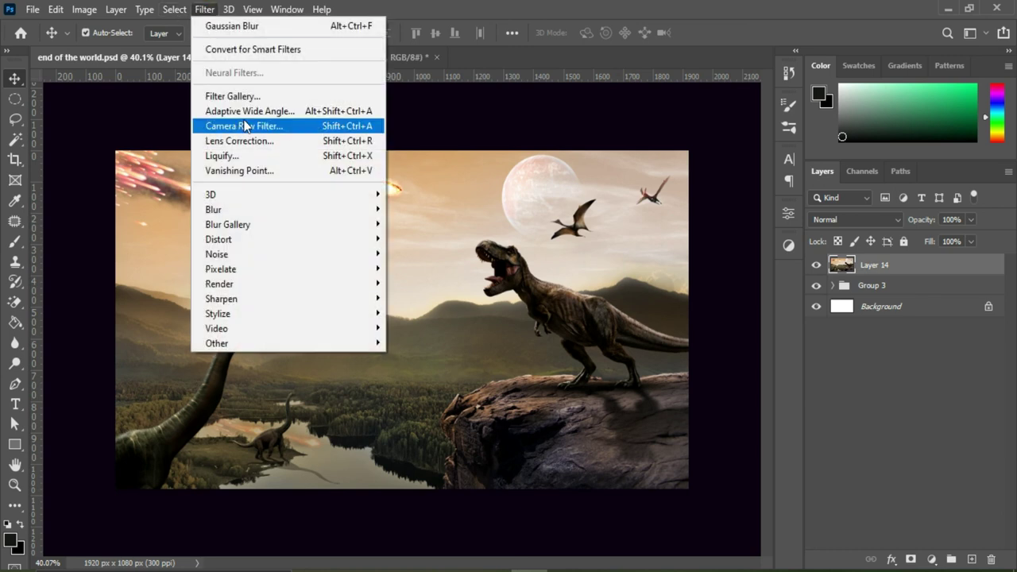
{"action": "left_click", "coordinate": [247, 126]}
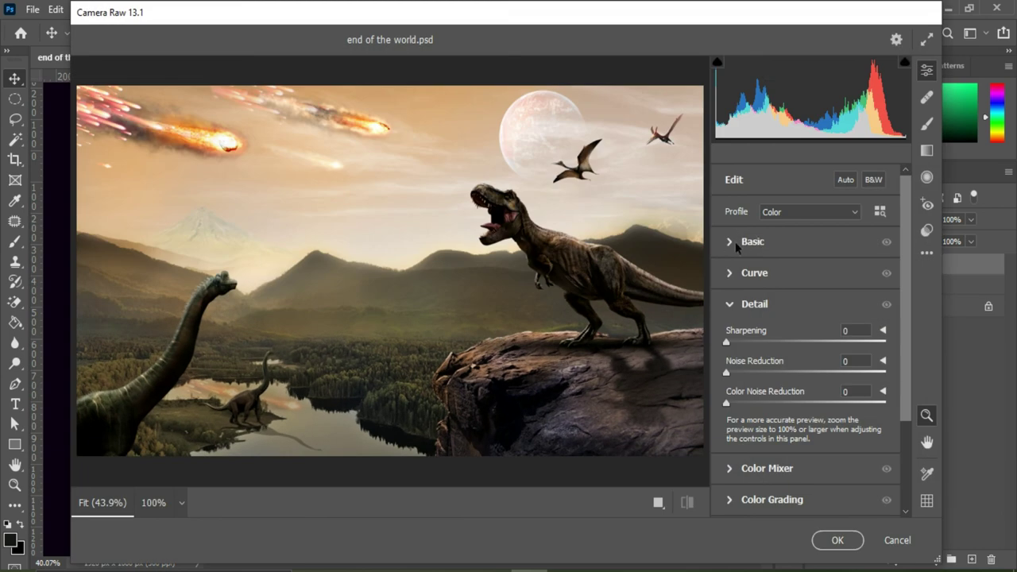
{"action": "left_click", "coordinate": [732, 238]}
{"action": "mouse_move", "coordinate": [806, 242]}
{"action": "left_mouse_down"}
{"action": "mouse_move", "coordinate": [795, 242]}
{"action": "mouse_move", "coordinate": [803, 244]}
{"action": "mouse_move", "coordinate": [799, 264]}
{"action": "mouse_move", "coordinate": [813, 267]}
{"action": "mouse_move", "coordinate": [800, 244]}
{"action": "left_mouse_up"}
{"action": "mouse_move", "coordinate": [805, 304]}
{"action": "left_mouse_down"}
{"action": "mouse_move", "coordinate": [806, 329]}
{"action": "mouse_move", "coordinate": [822, 337]}
{"action": "left_mouse_up"}
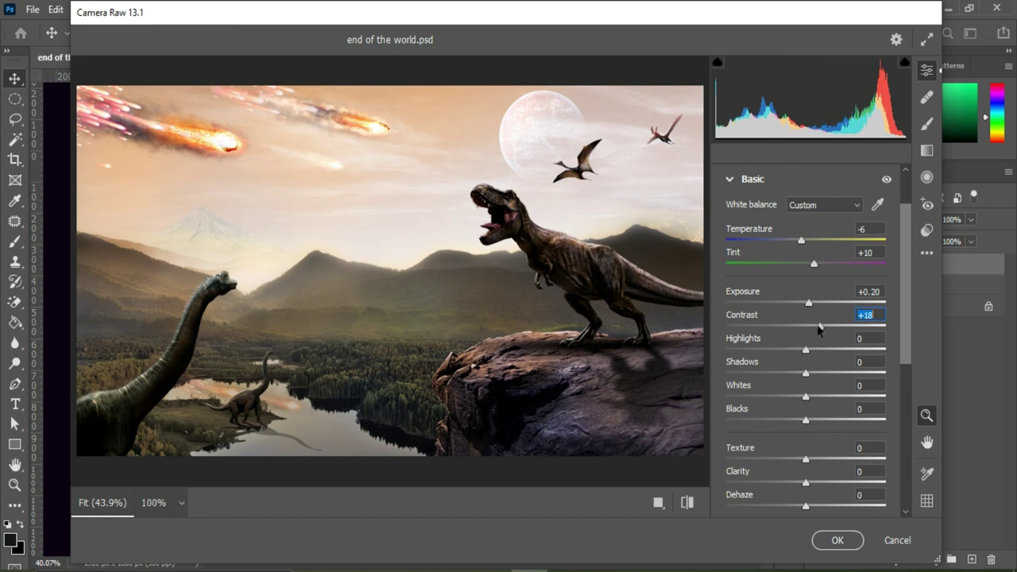
{"action": "left_click_drag", "start_coordinate": [805, 352], "coordinate": [796, 378]}
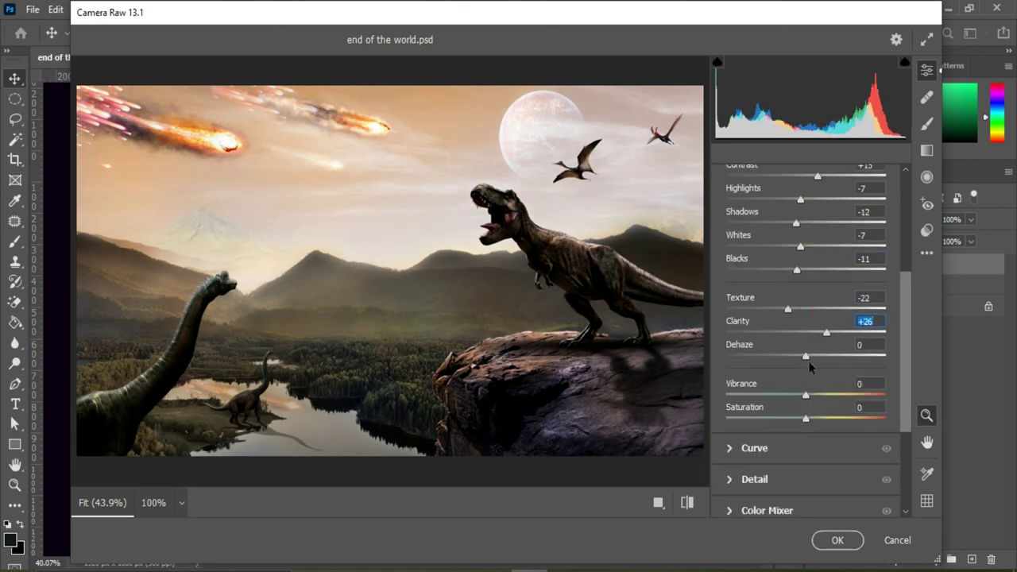